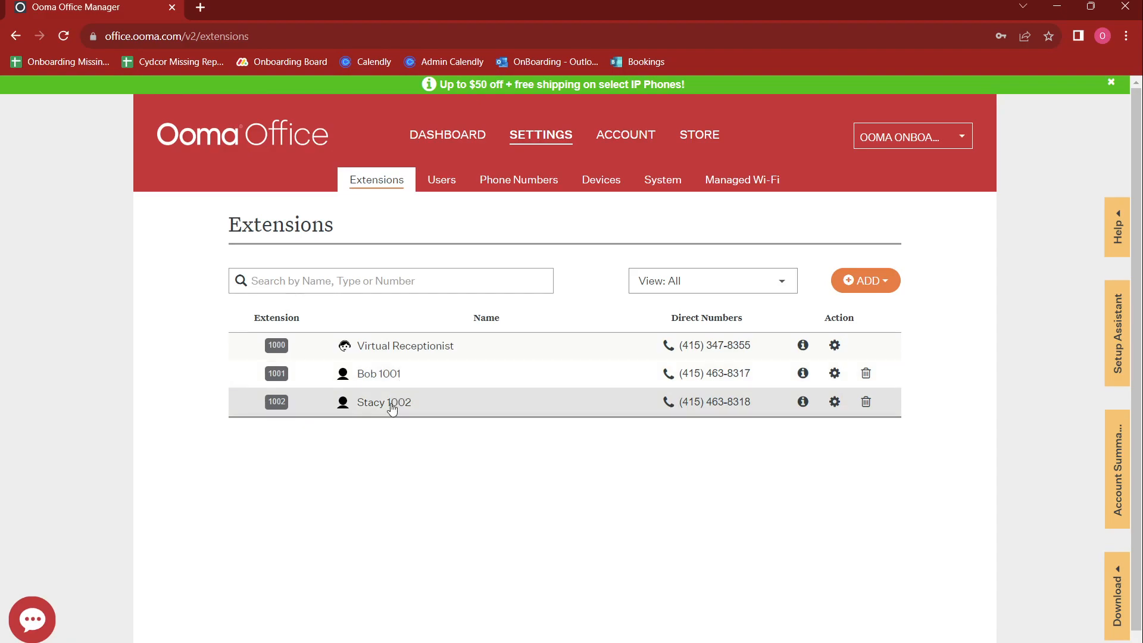
Step: Add a new user with last name 1003 and the user's e-mail address, advancing to Devices
left_click(859, 285)
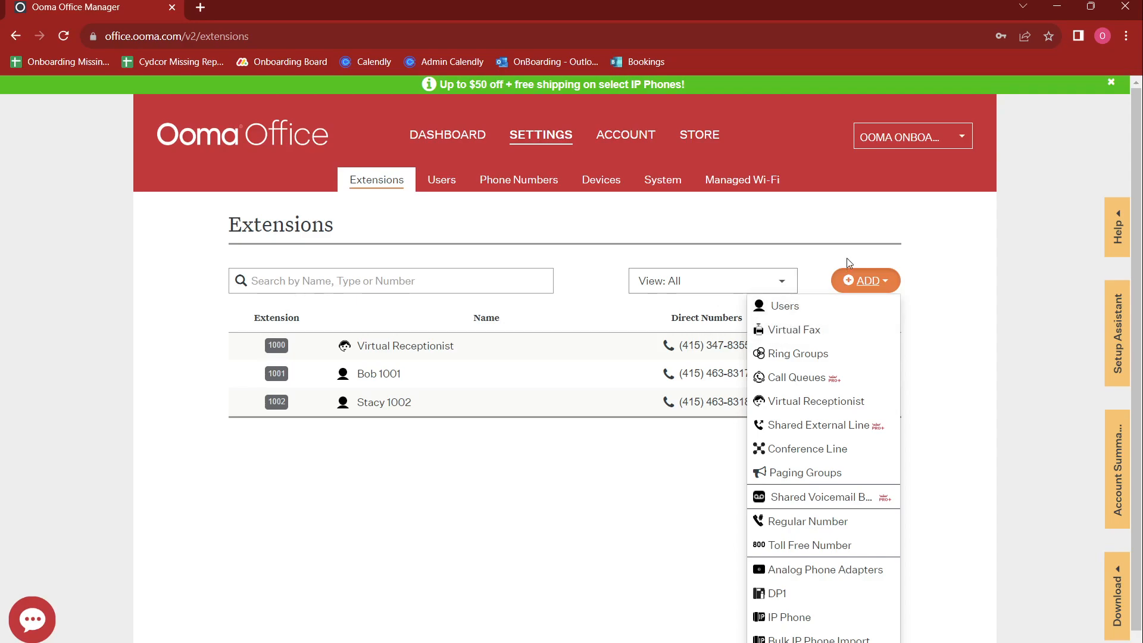
scroll(846, 259, "down", 1)
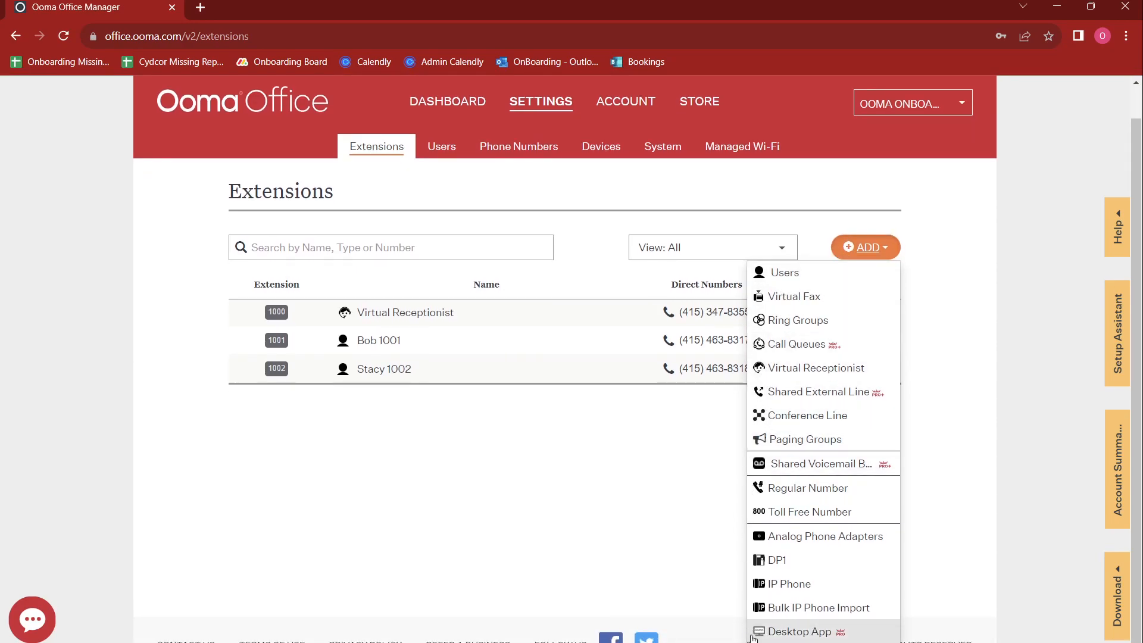
left_click(777, 275)
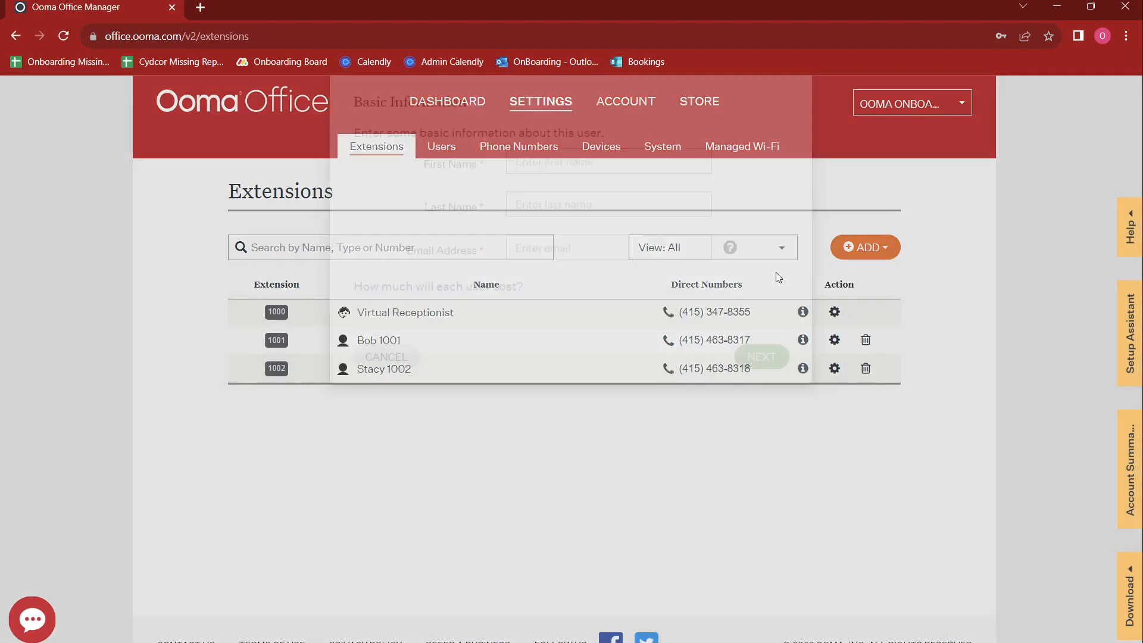
left_click(583, 237)
type("John")
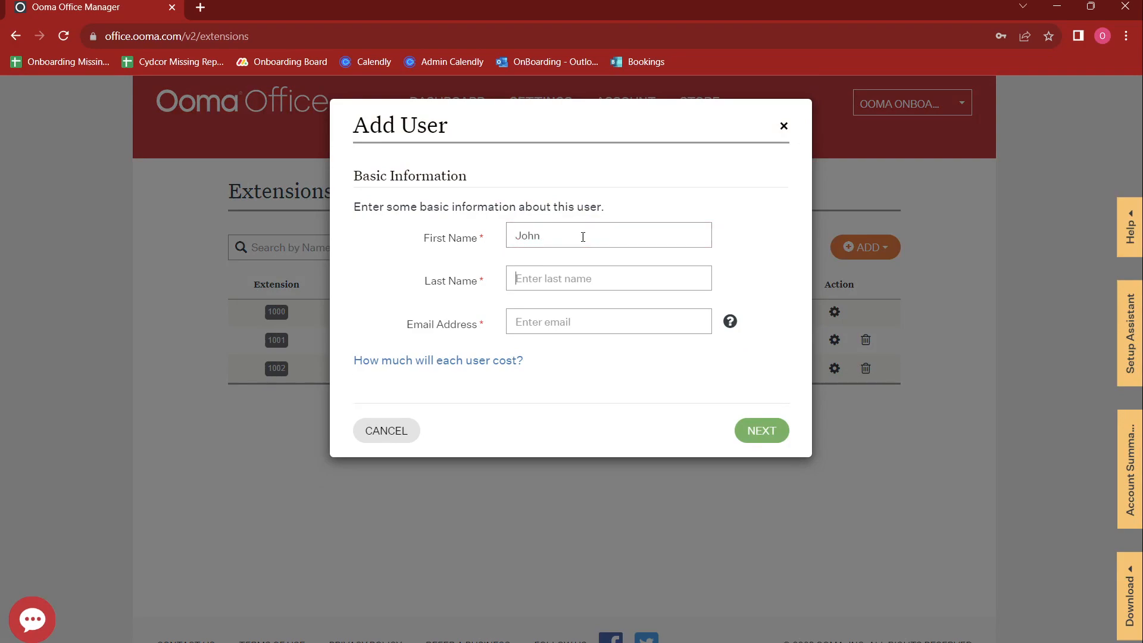
type("1003")
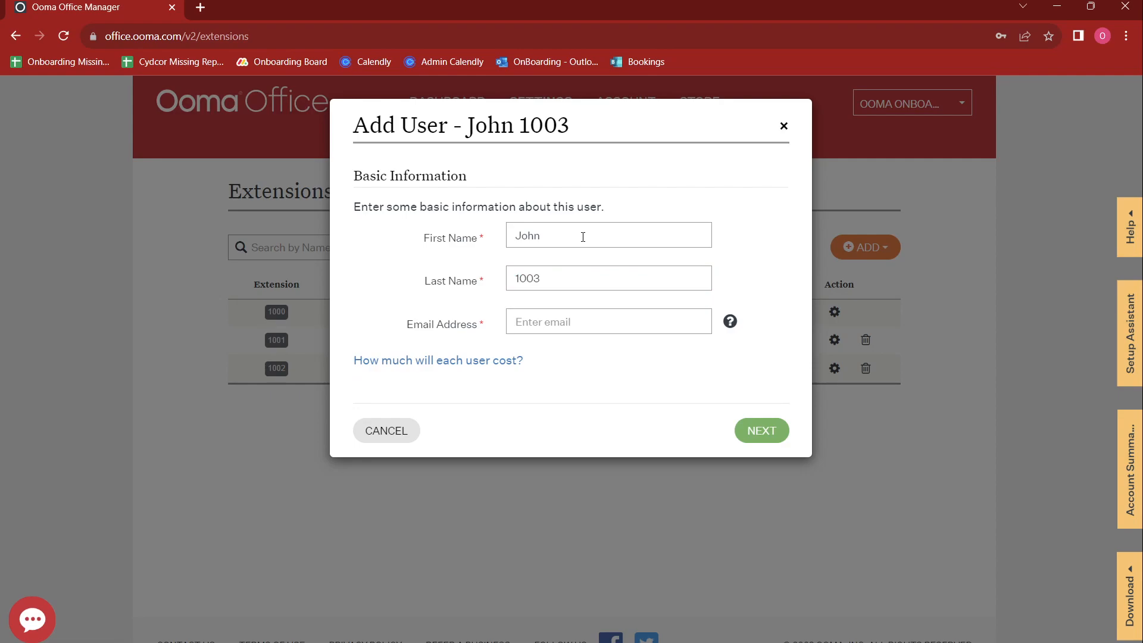
key("Tab")
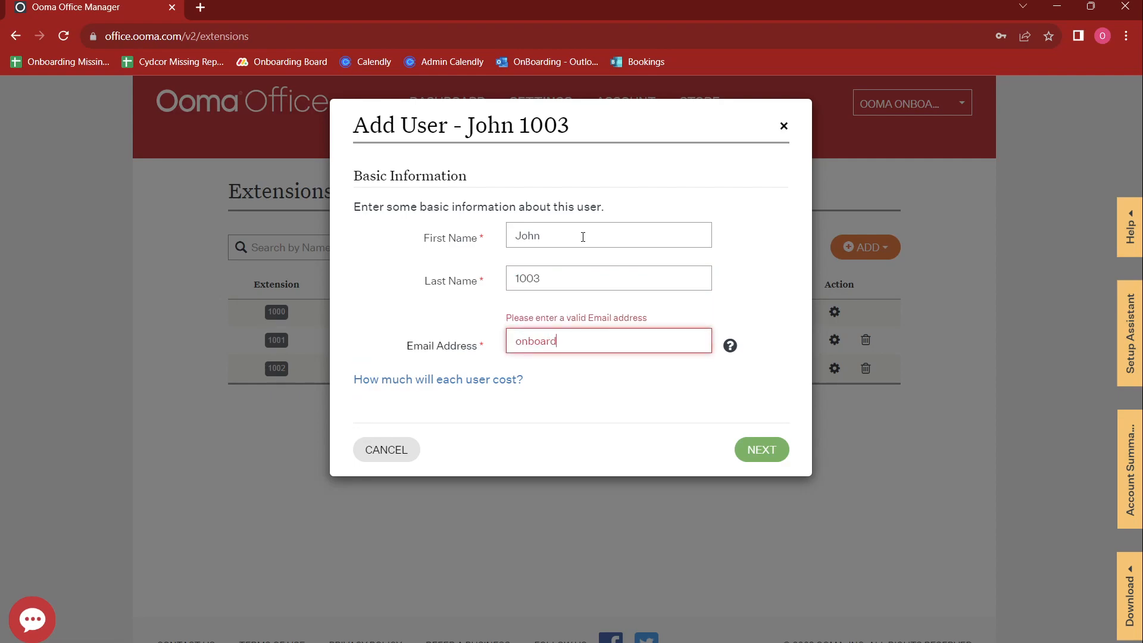
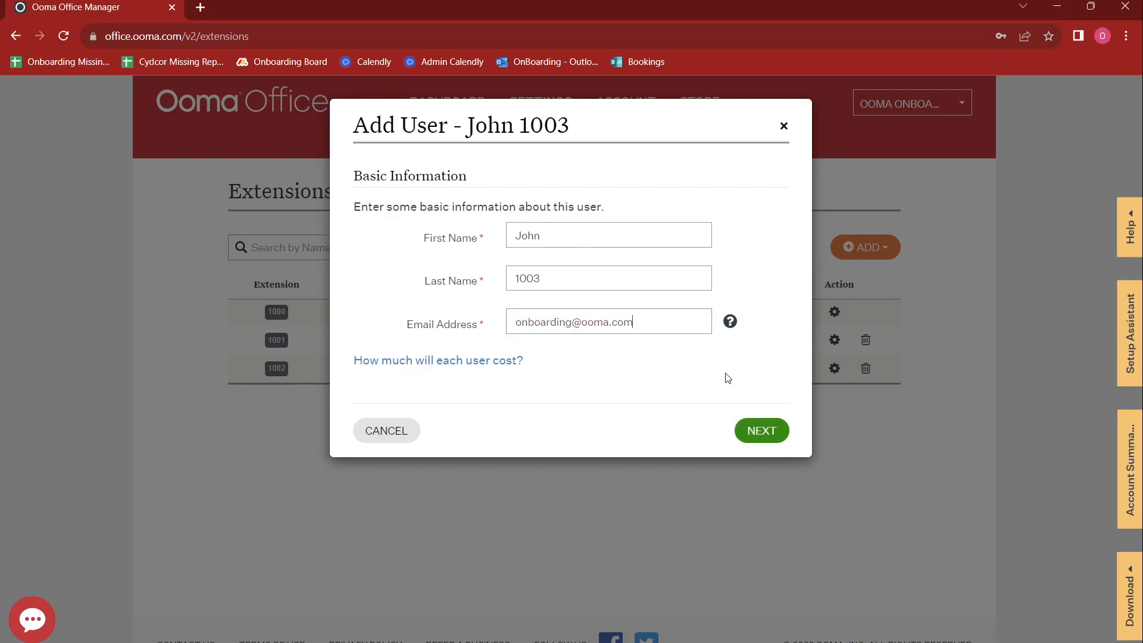
left_click(764, 433)
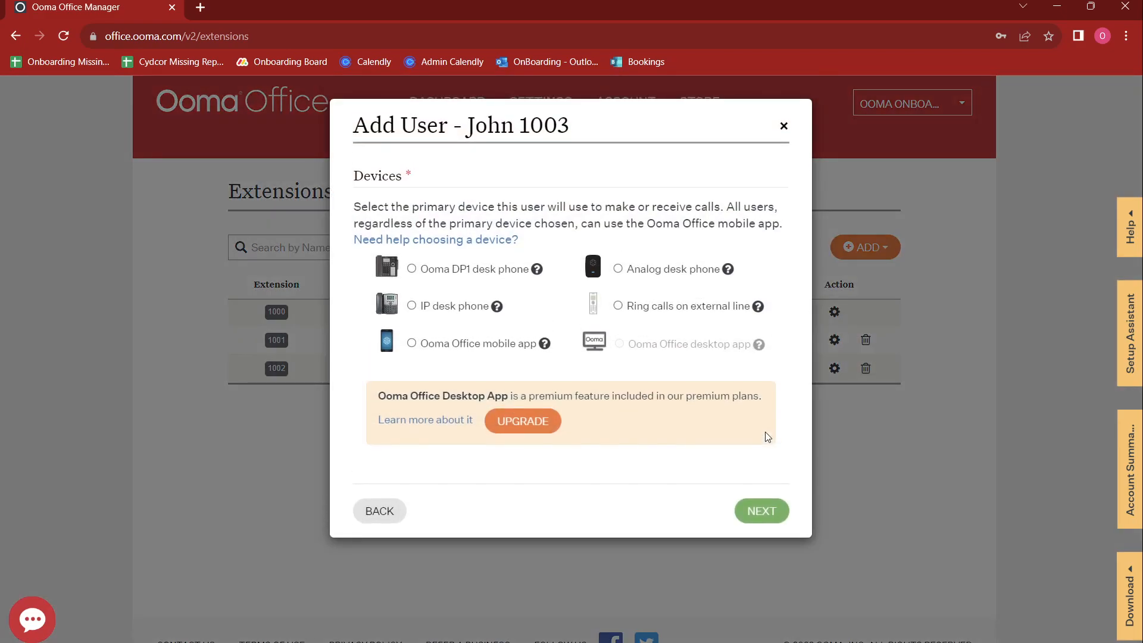
Step: Give the new user the Ooma Office mobile app, save, and reload to list extension 1003
left_click(411, 344)
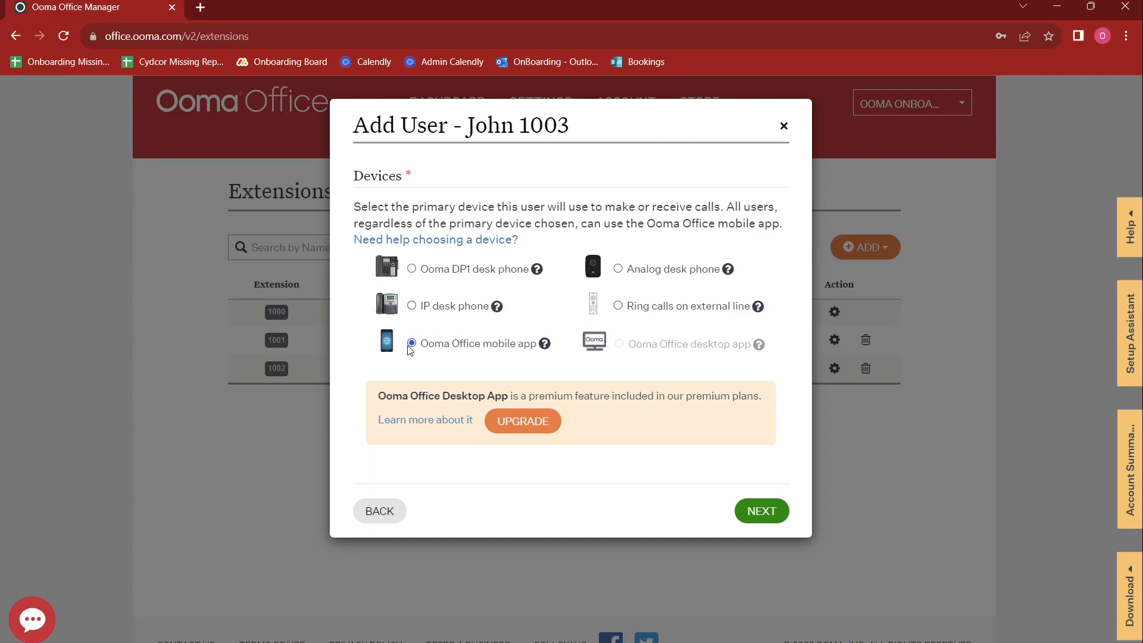
left_click(749, 511)
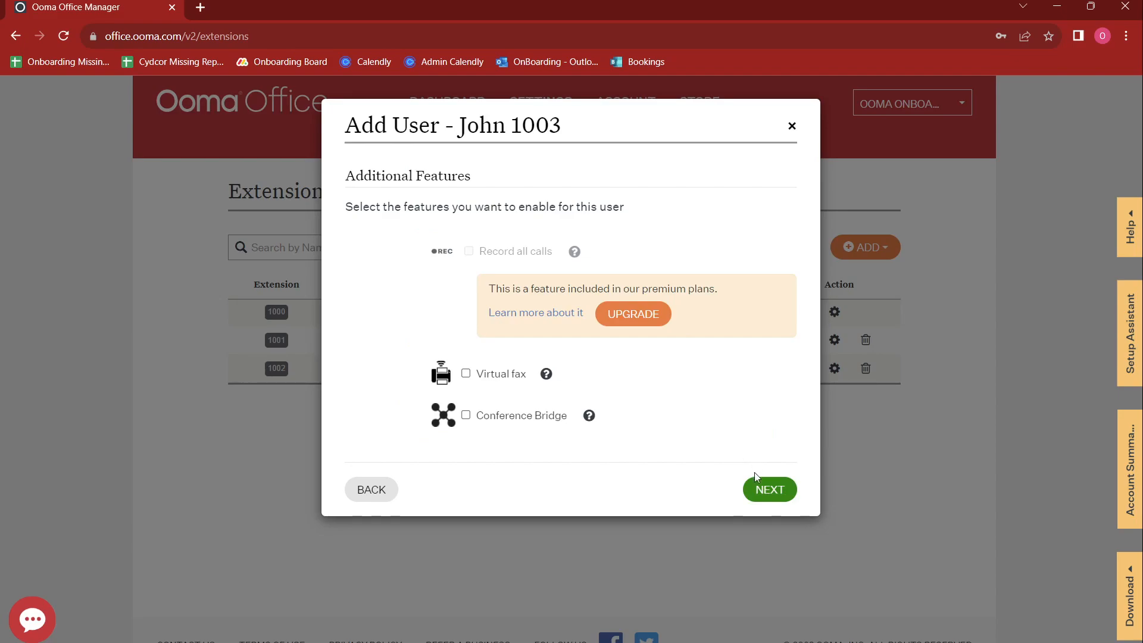
left_click(768, 504)
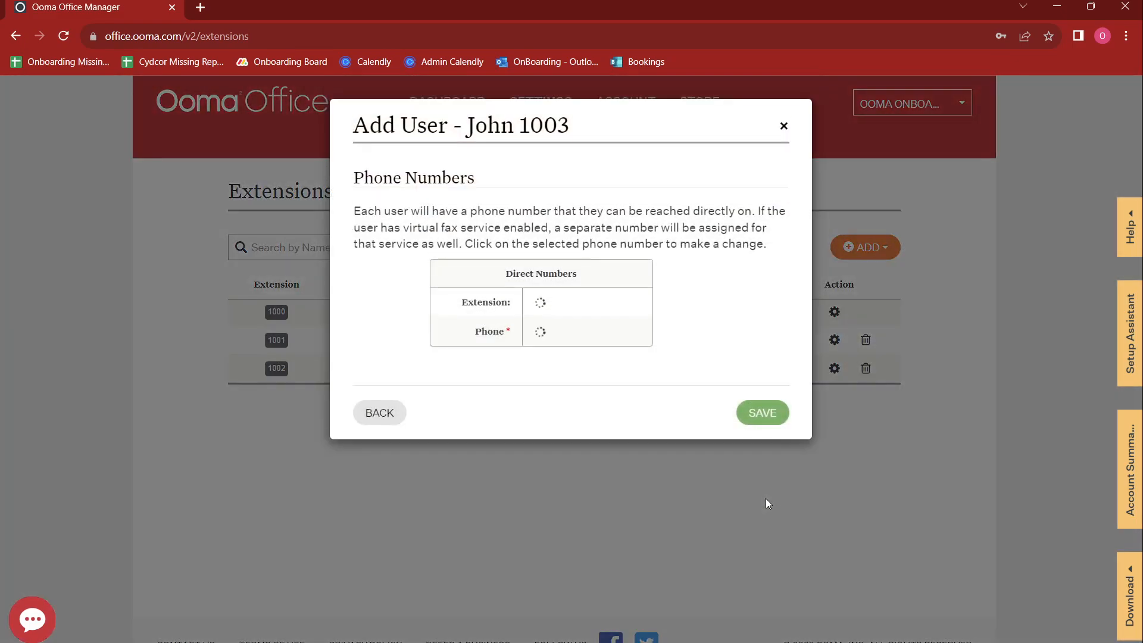
left_click(757, 417)
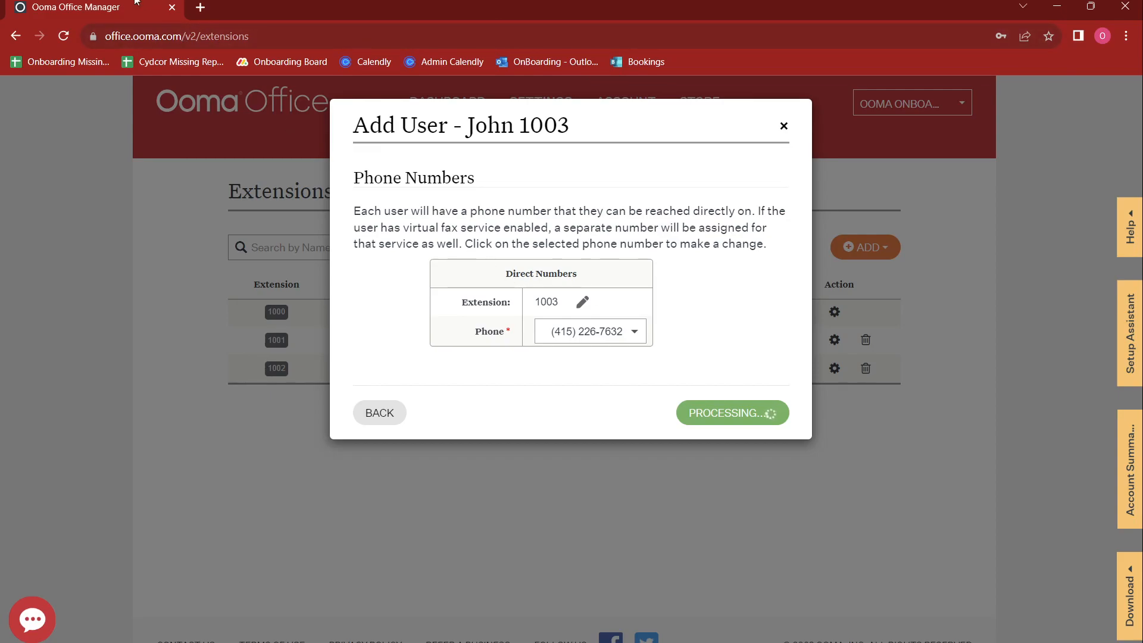
left_click(64, 38)
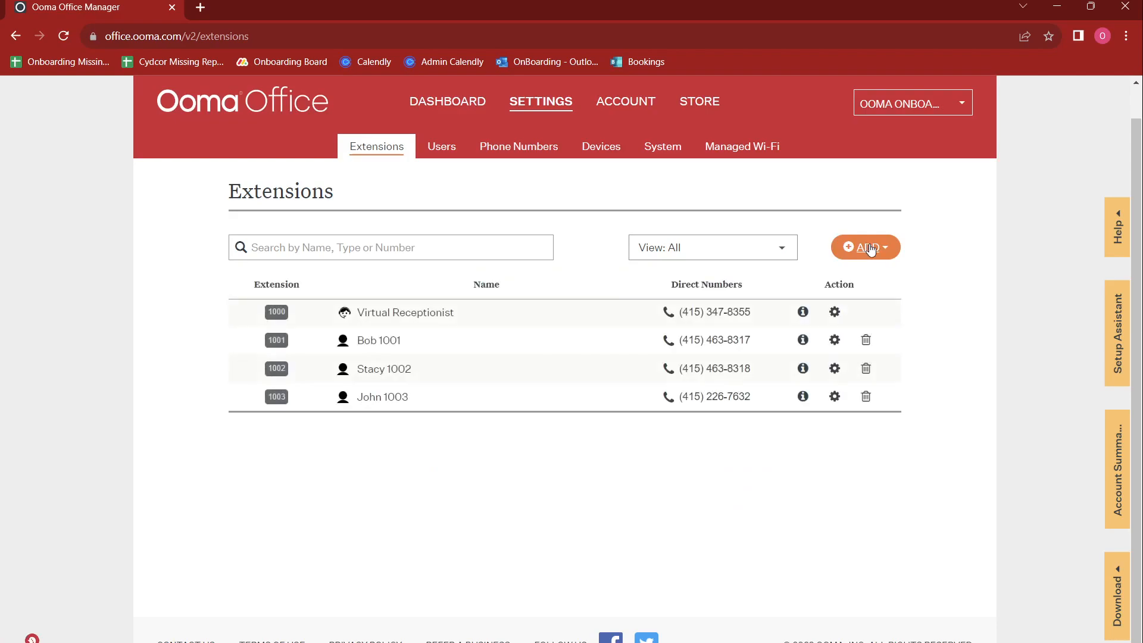
Step: Create a ring group named Sales with Simultaneous ringing mode
left_click(868, 247)
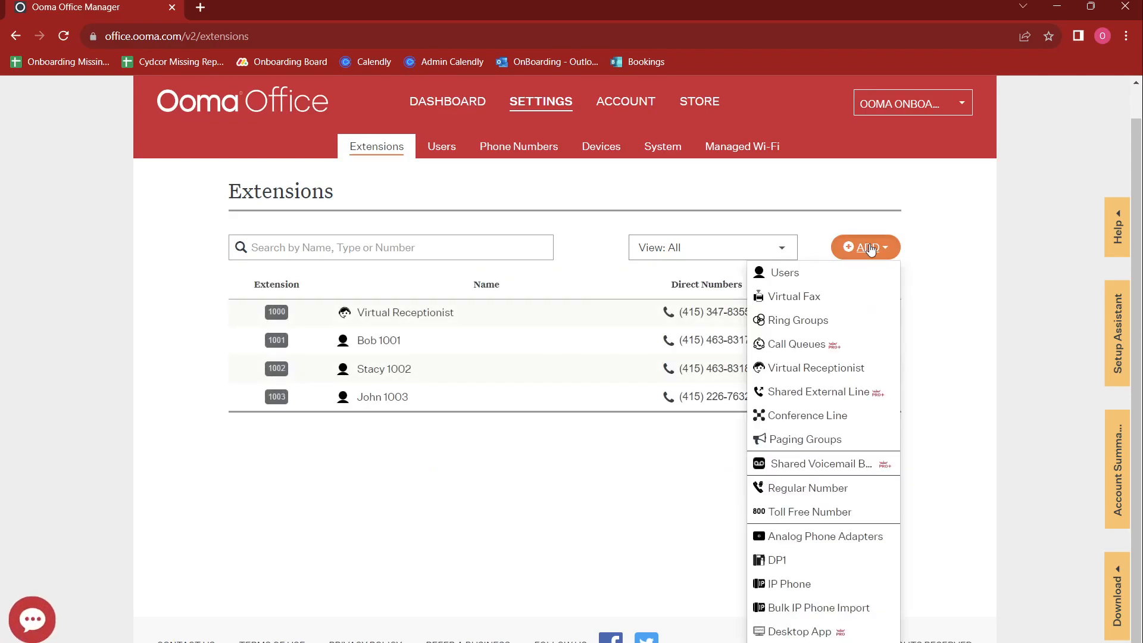
left_click(811, 323)
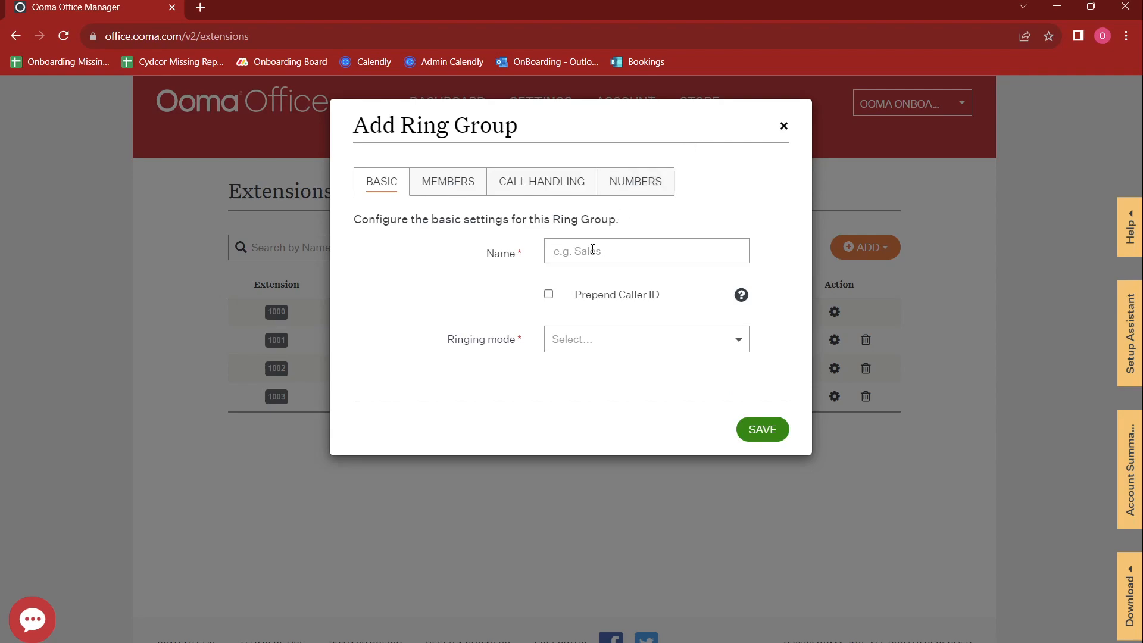
type("Sales")
left_click(581, 338)
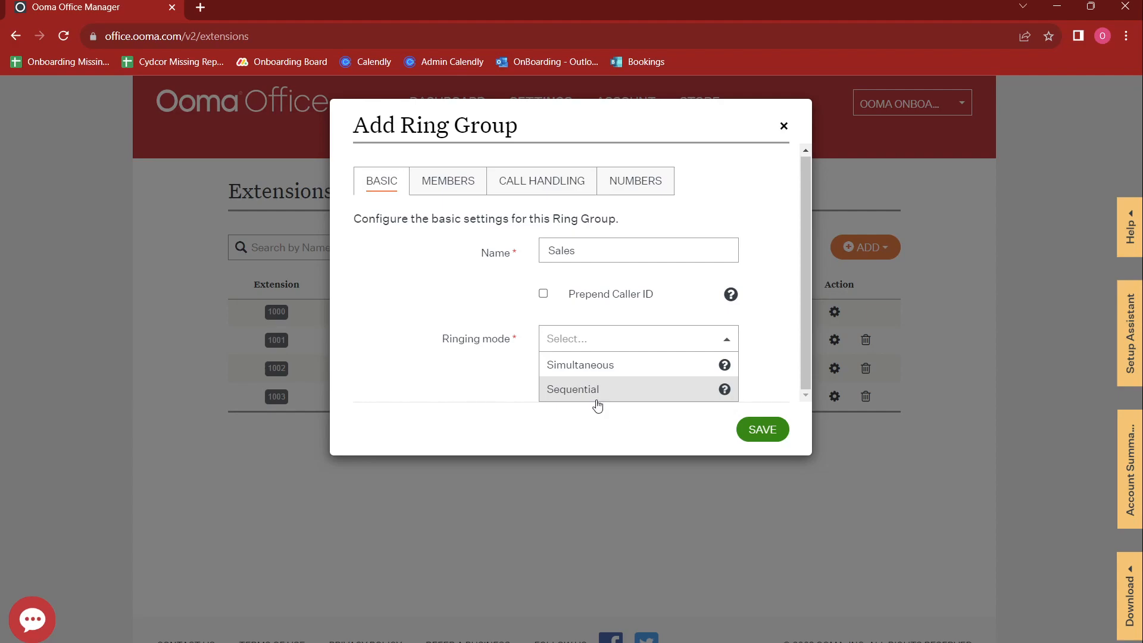
left_click(583, 366)
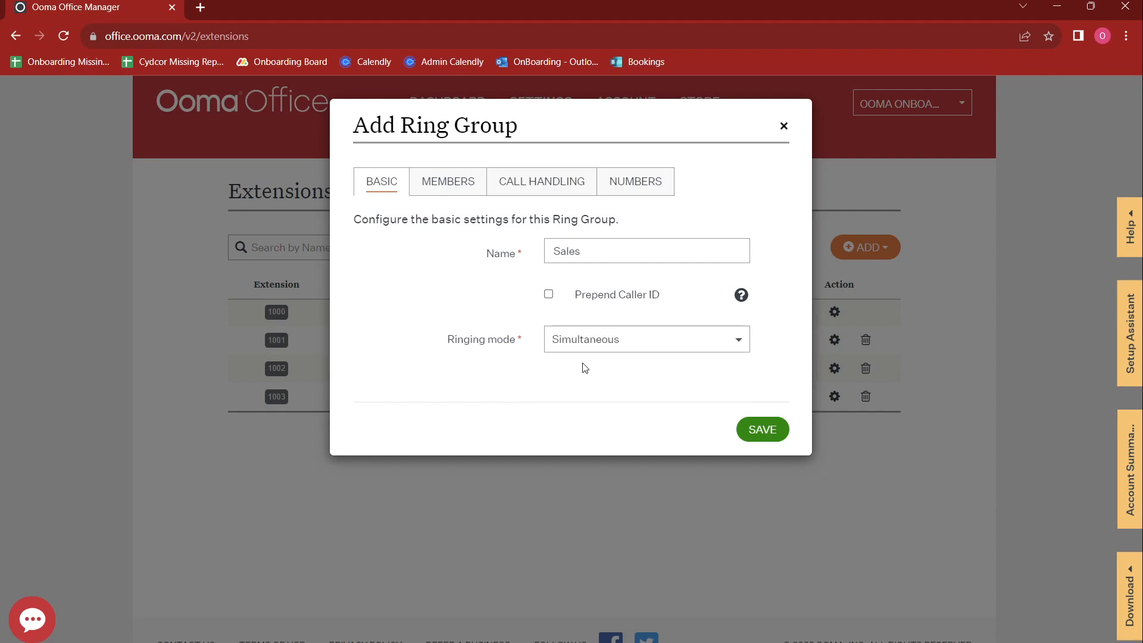
left_click(448, 181)
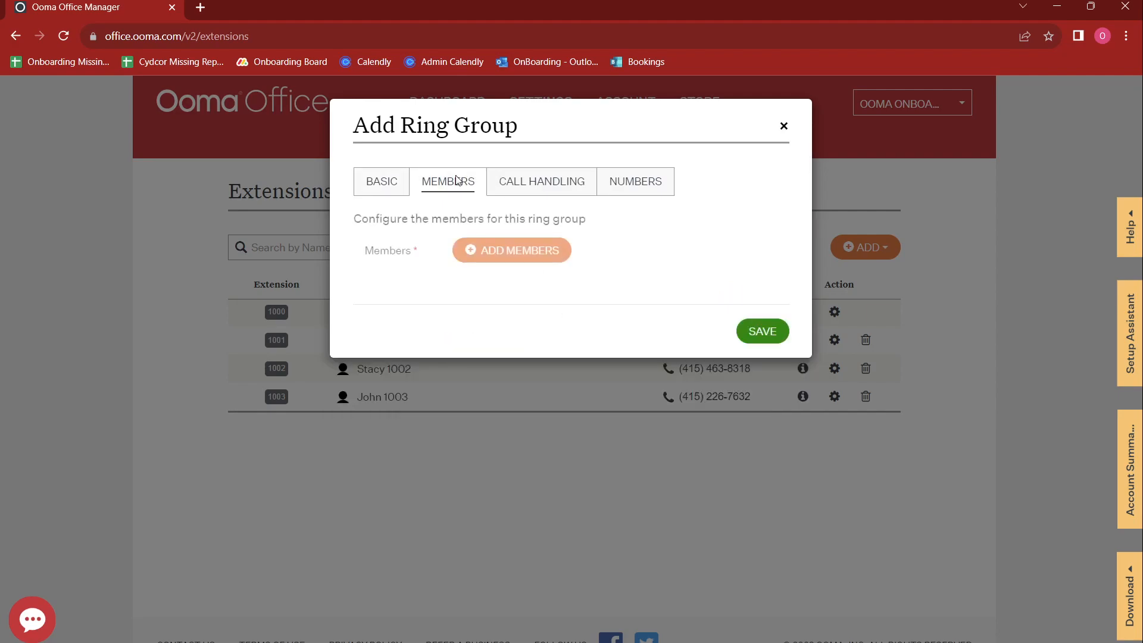
Step: Add the users at extensions 1001 and 1002 as Sales group members
left_click(469, 251)
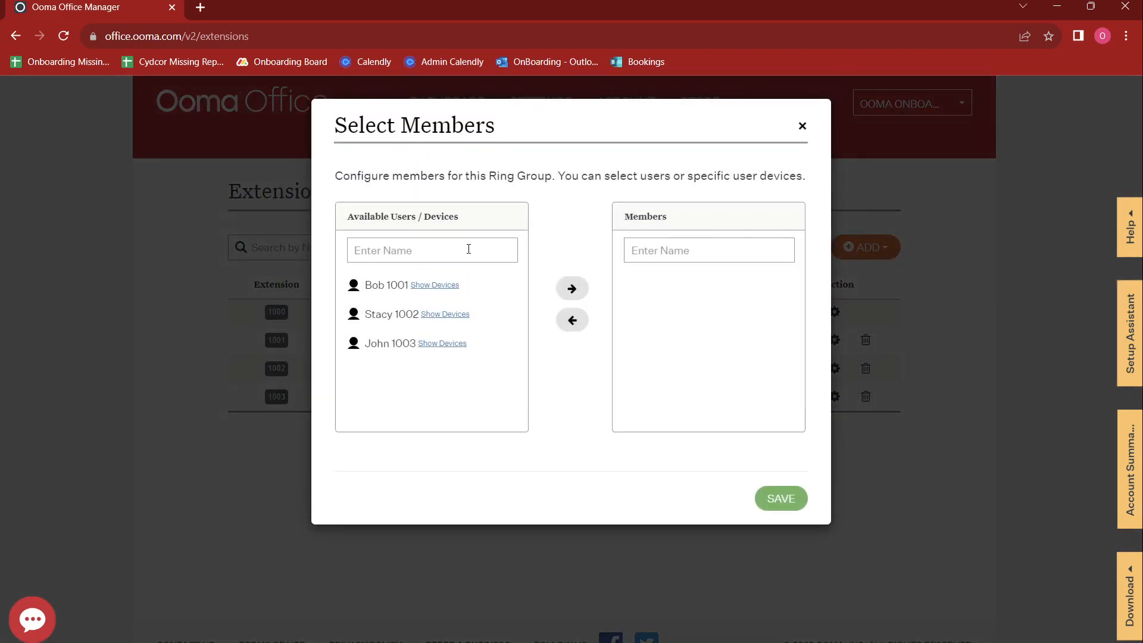
left_click(378, 290)
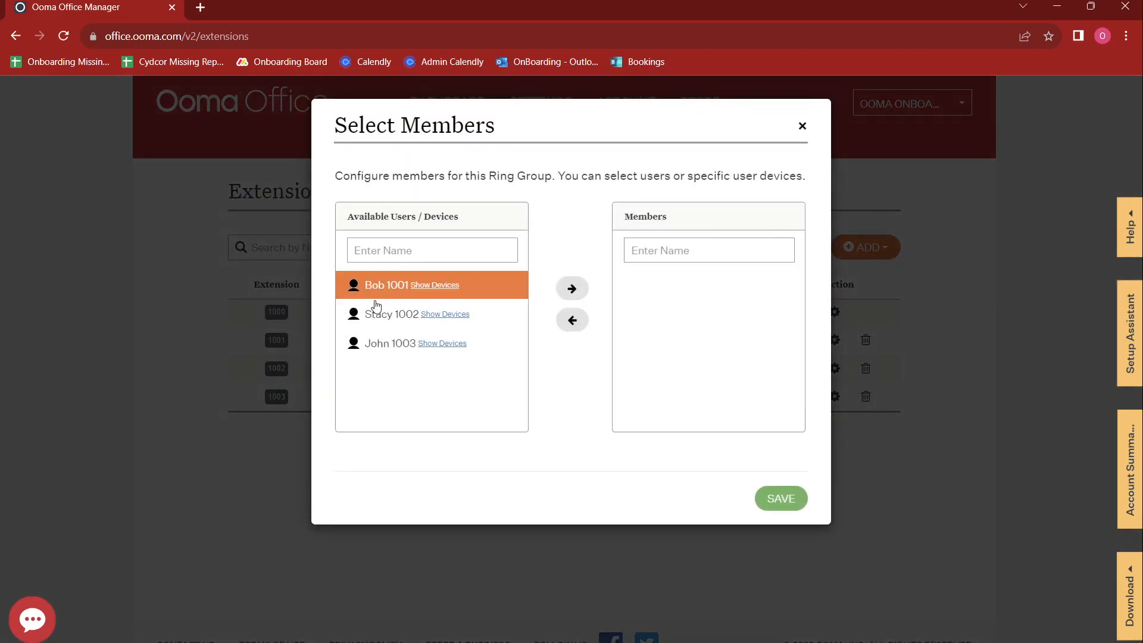
left_click(374, 317)
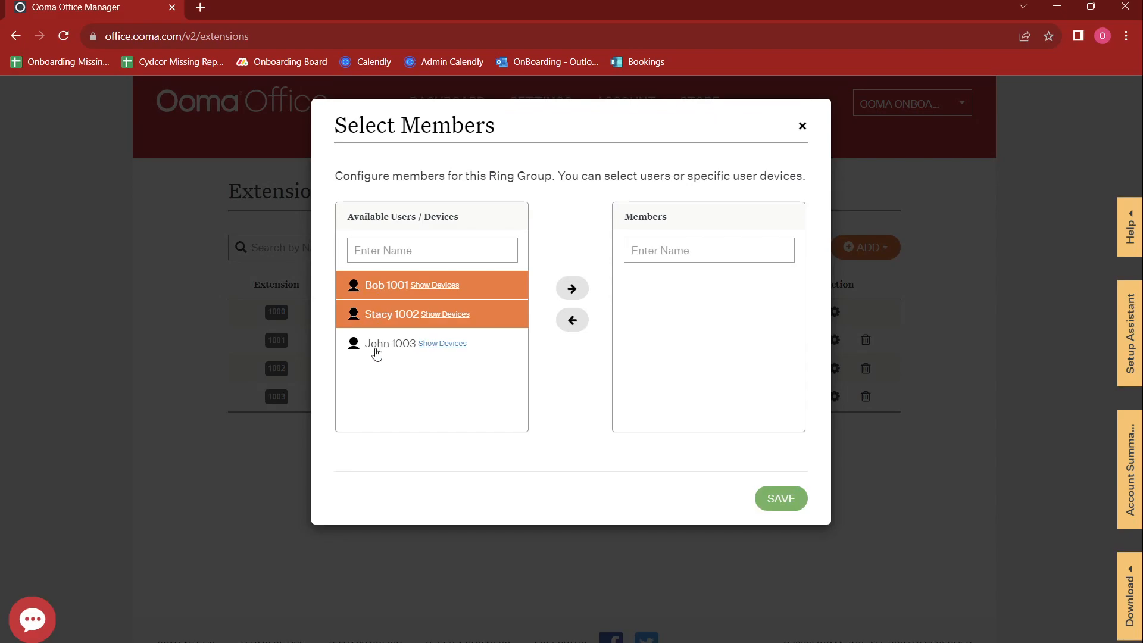
left_click(571, 289)
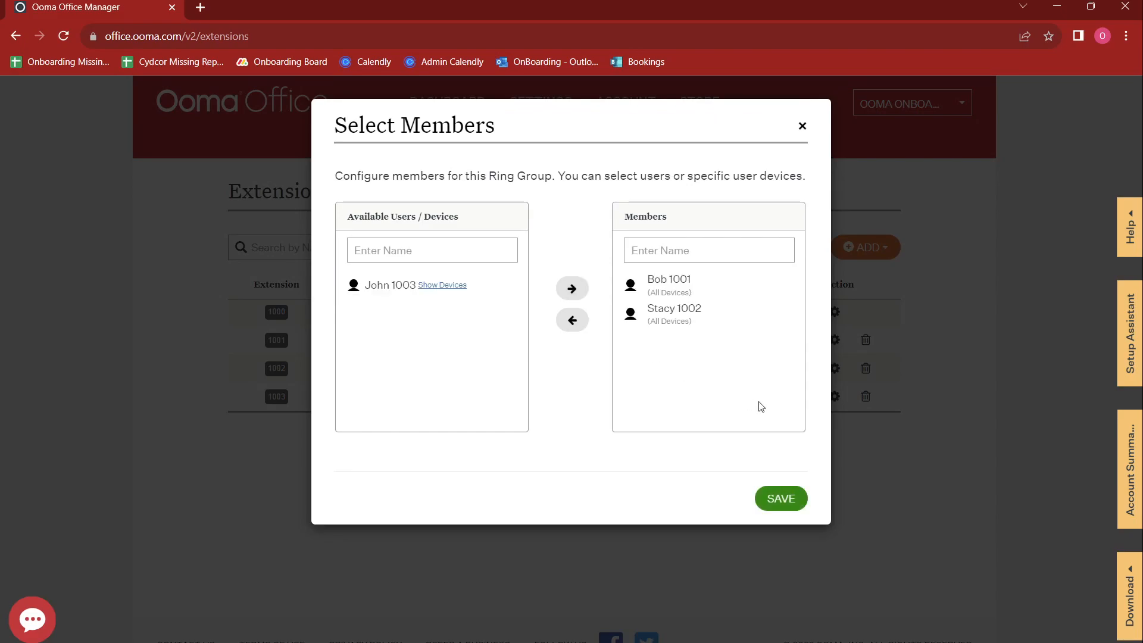
left_click(779, 498)
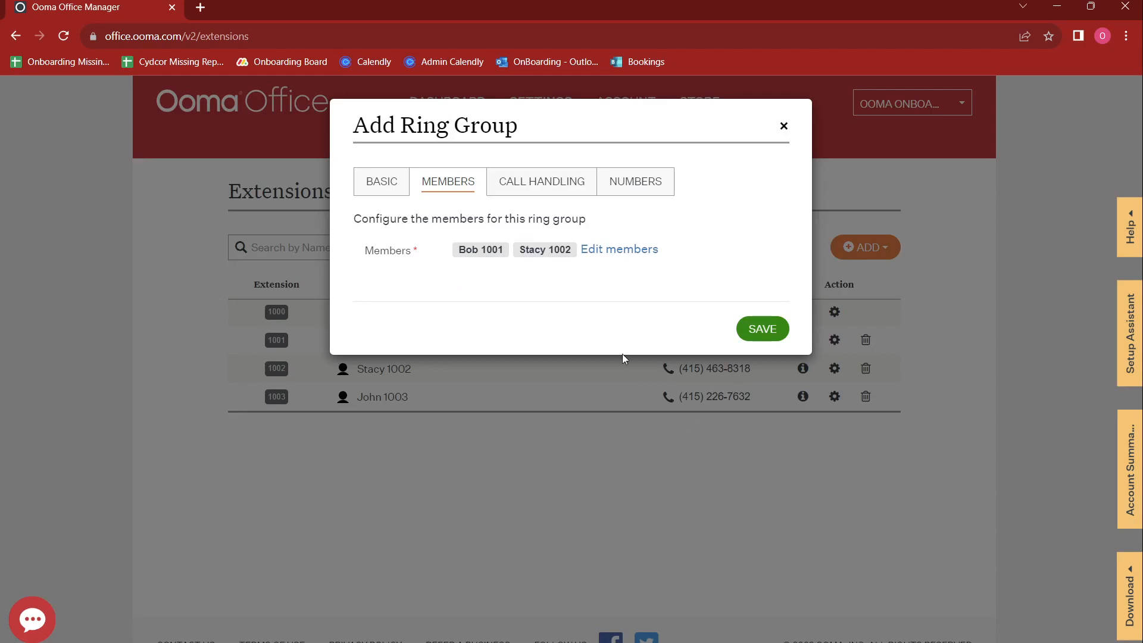
Step: Enable Prepend Caller ID for Sales and save the group as extension 1004
left_click(382, 183)
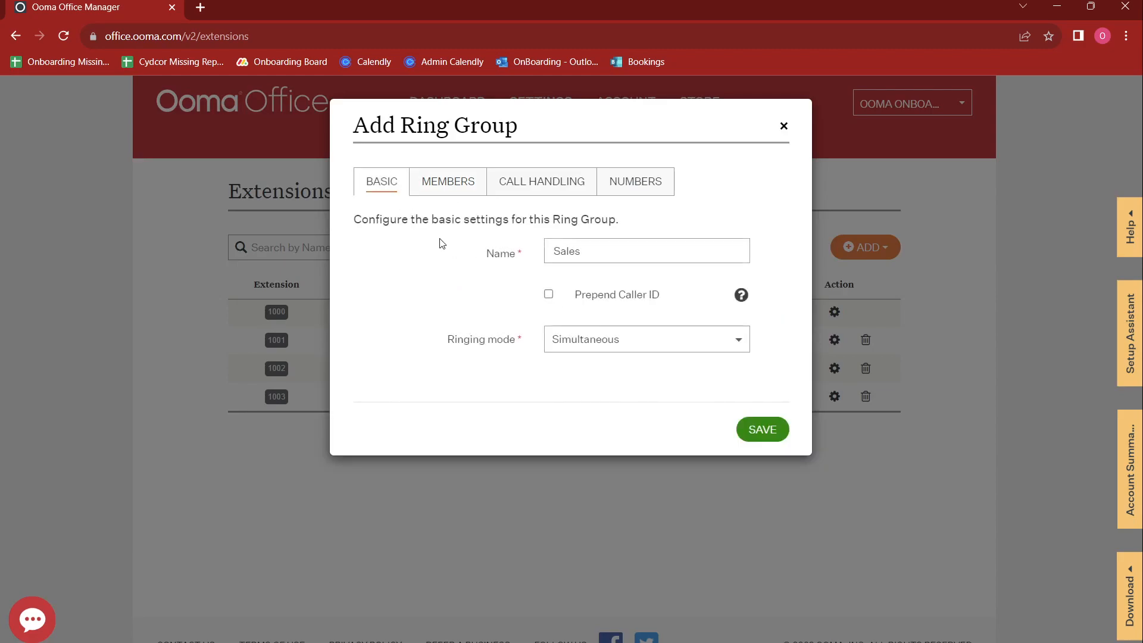
left_click(549, 294)
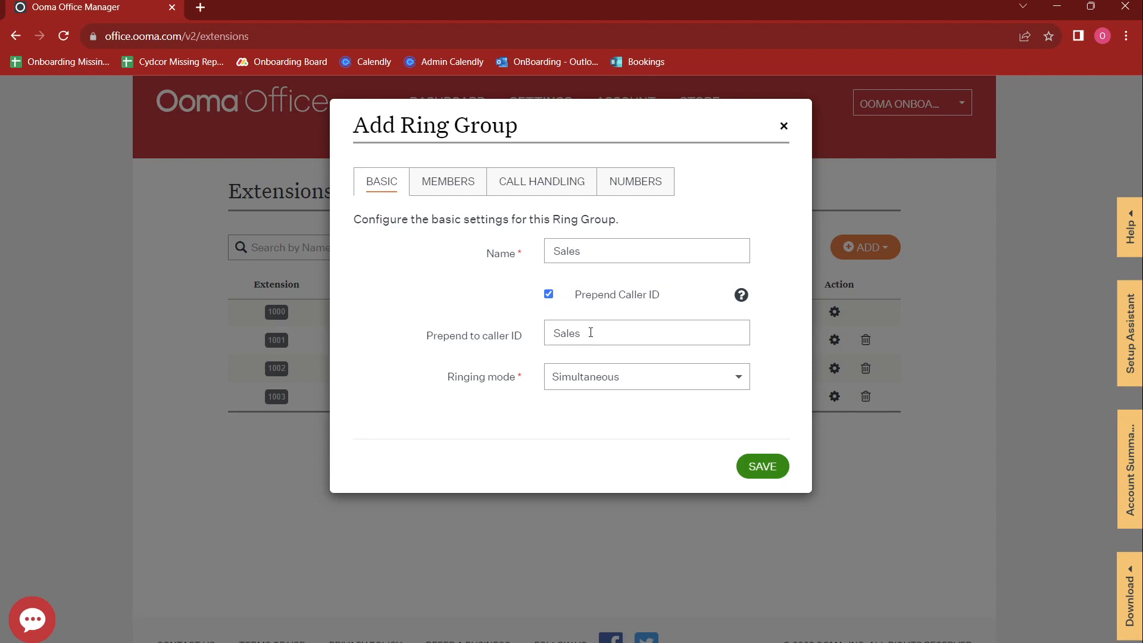
left_click(454, 188)
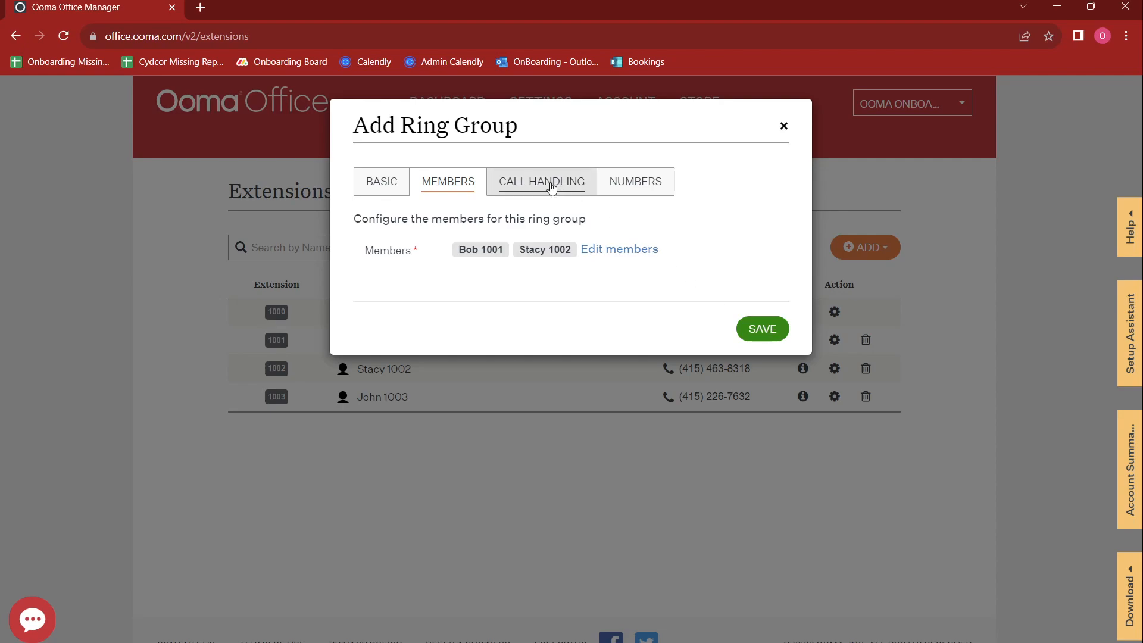
left_click(772, 338)
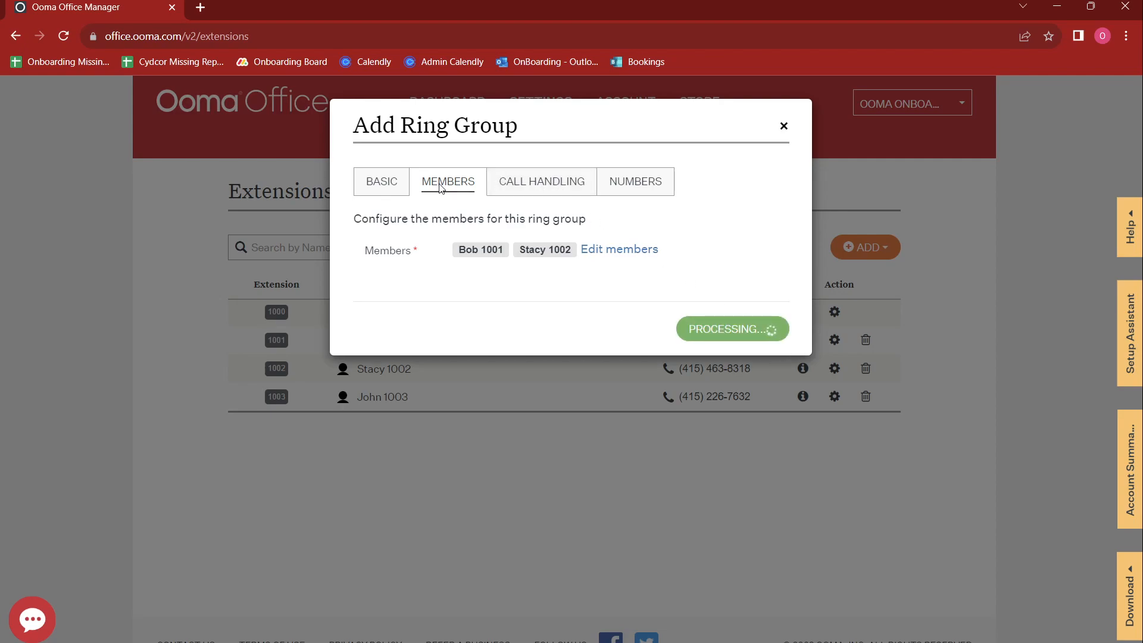
left_click(382, 184)
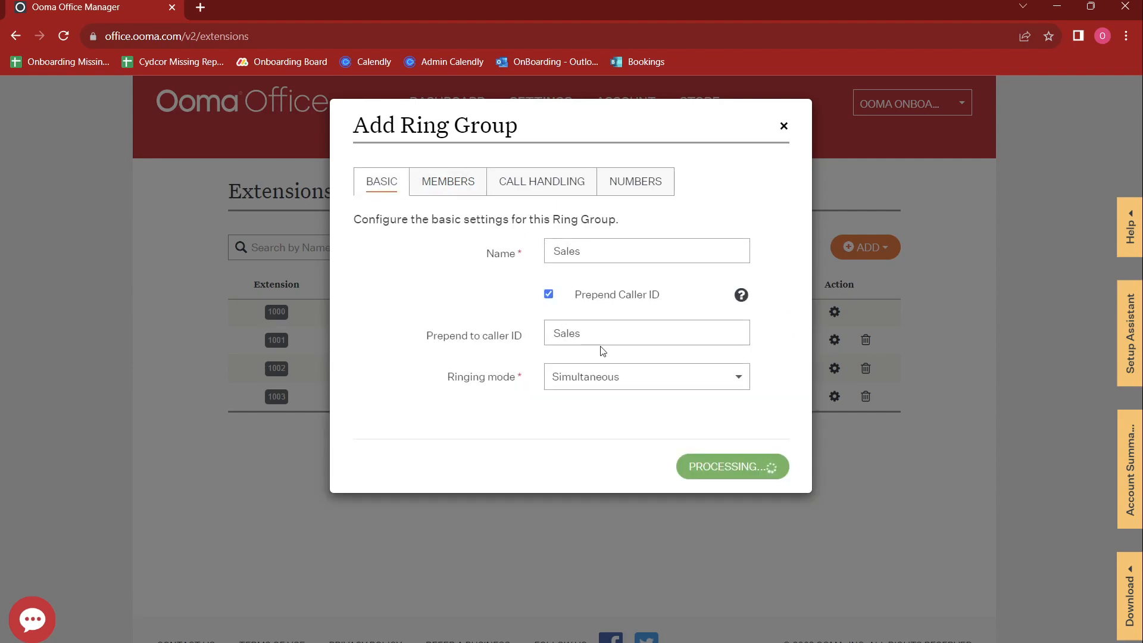
left_click_drag(514, 128, 735, 162)
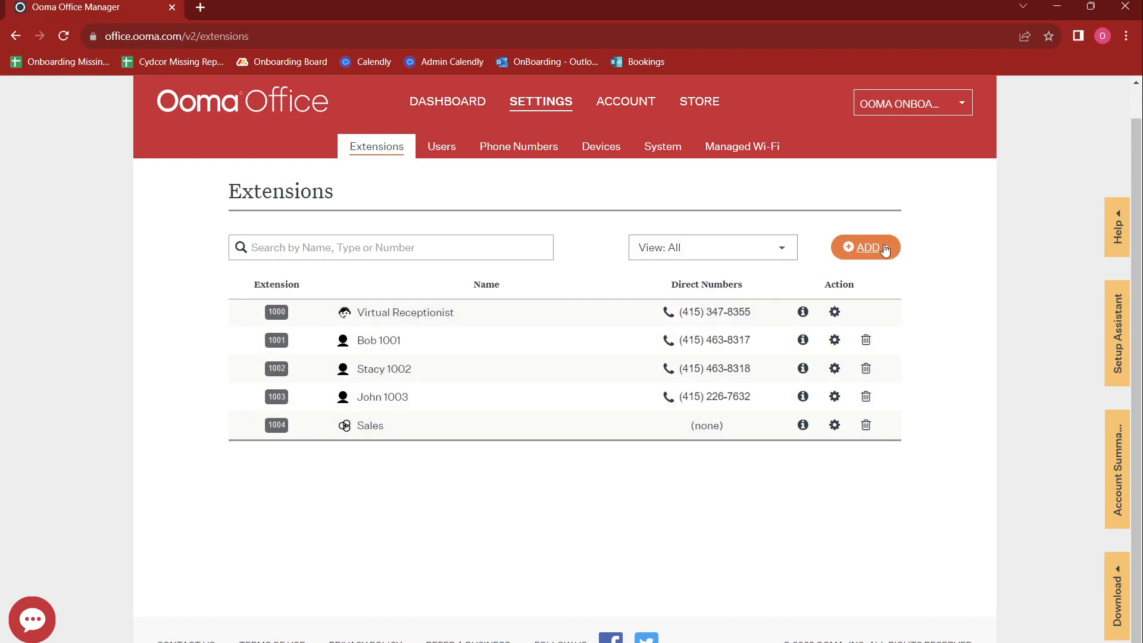
Step: Start a new ring group named Support with Prepend Caller ID enabled
left_click(879, 249)
left_click(811, 322)
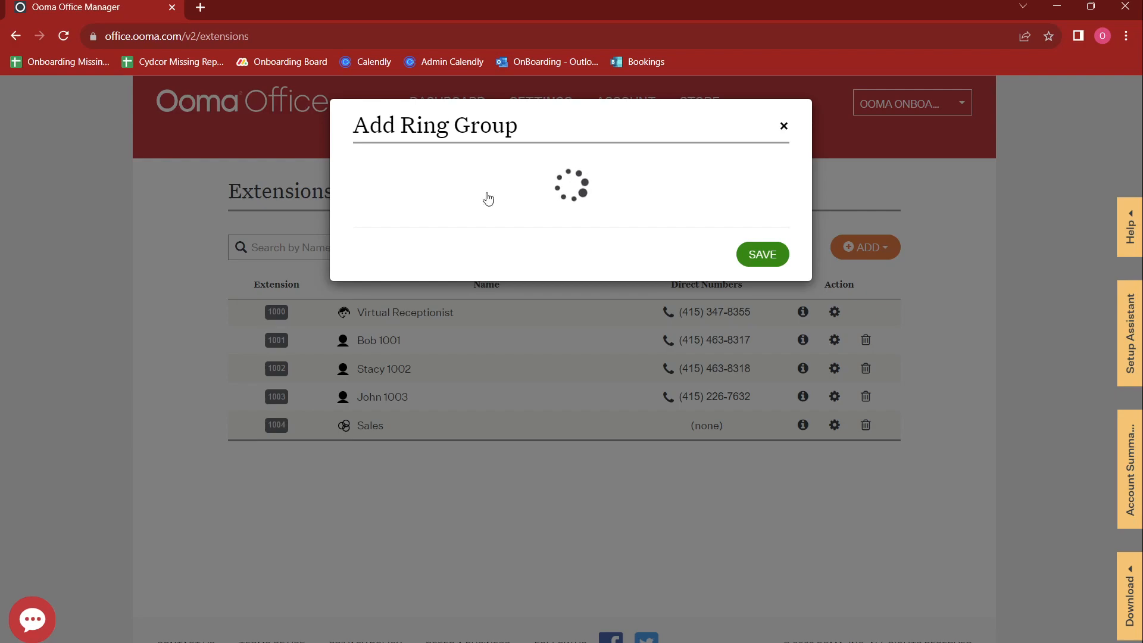
left_click(562, 248)
type("Support")
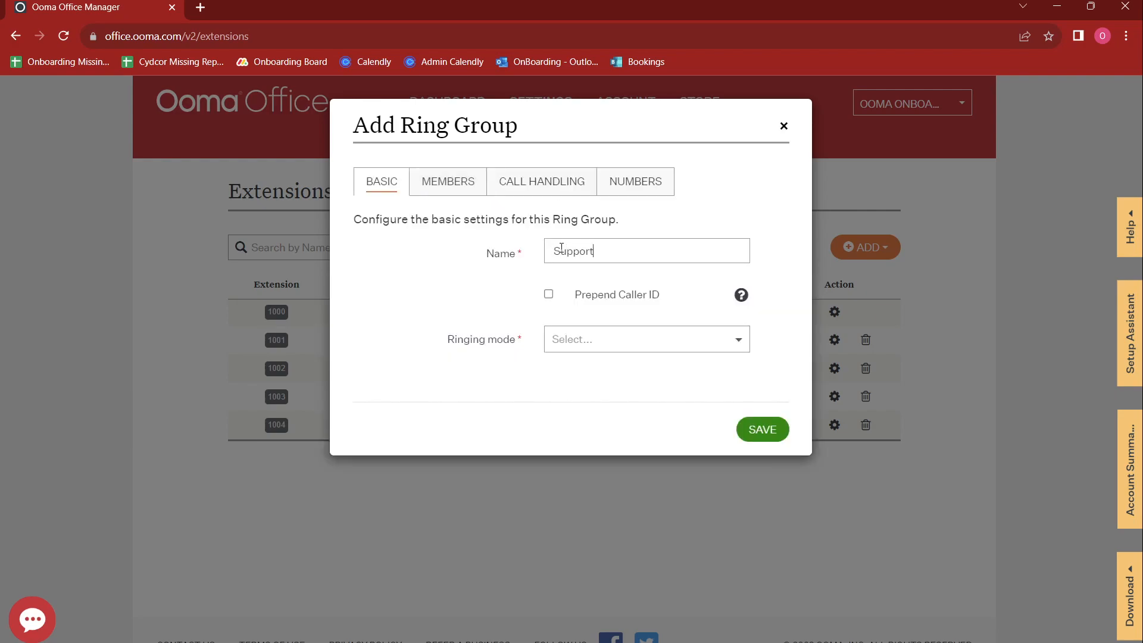
key("Tab")
left_click(549, 294)
Step: Set the Support group's ringing mode to Sequential
left_click(582, 380)
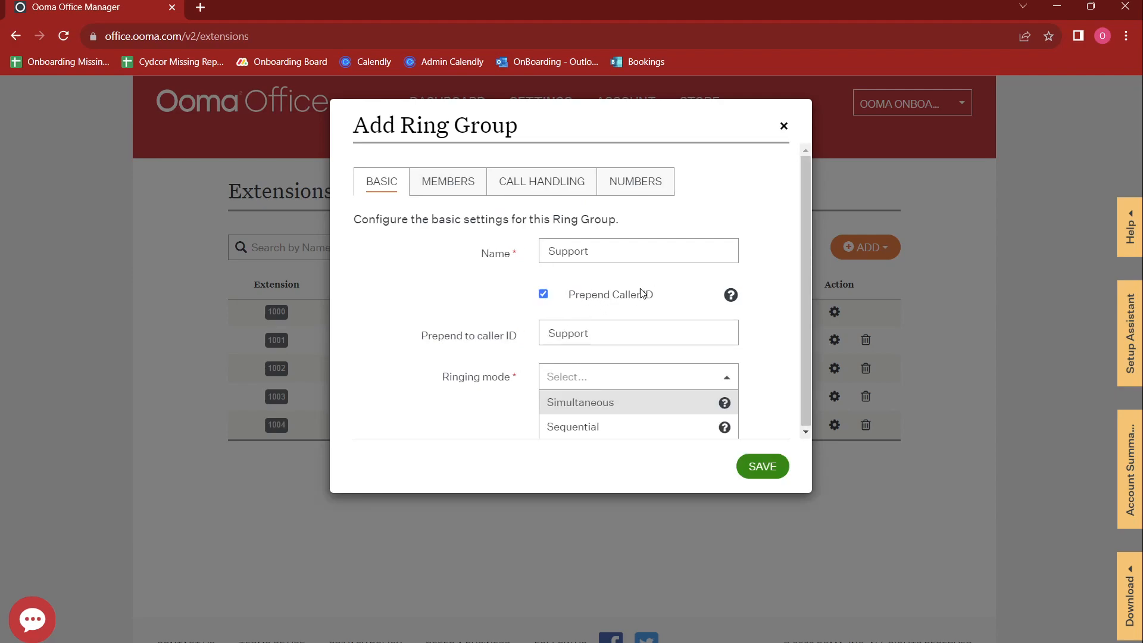
left_click(586, 144)
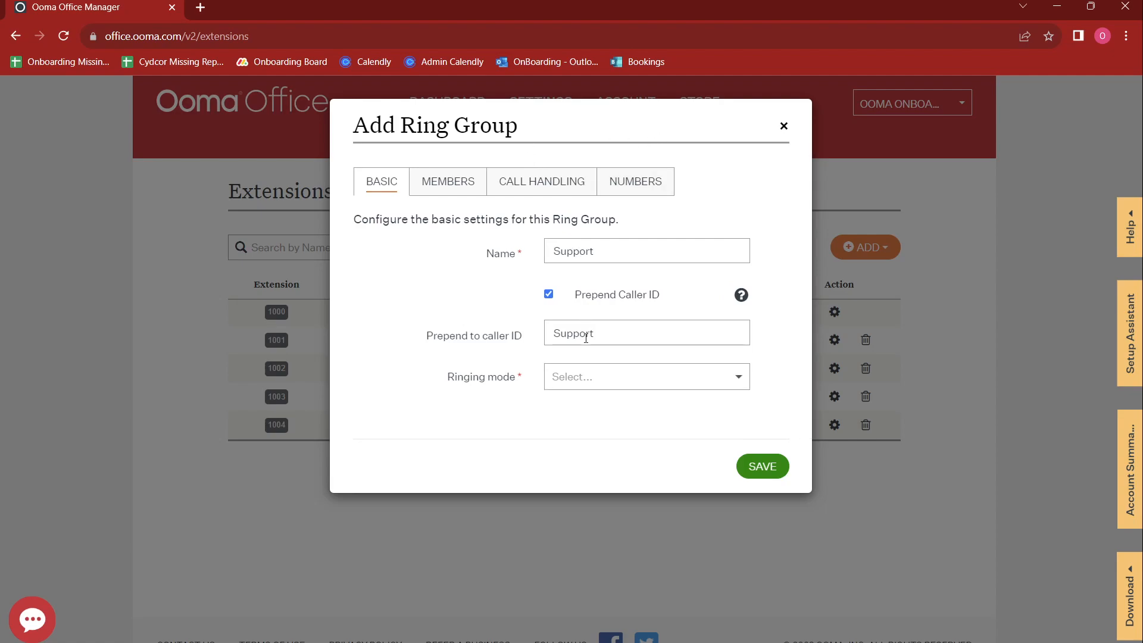
left_click(590, 381)
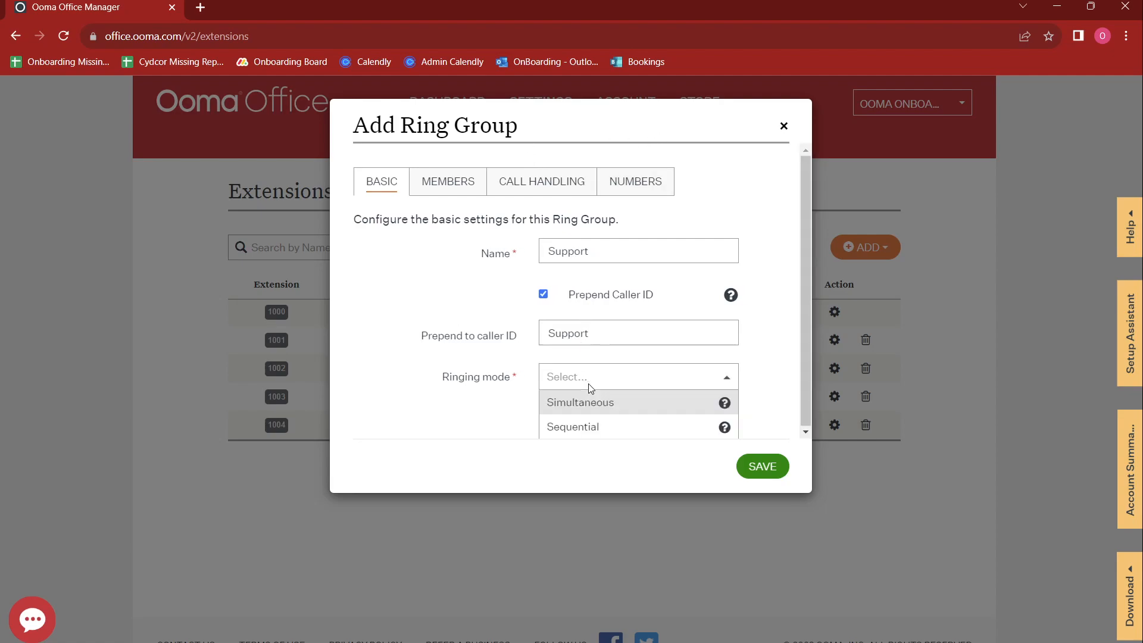
left_click(593, 427)
left_click(454, 183)
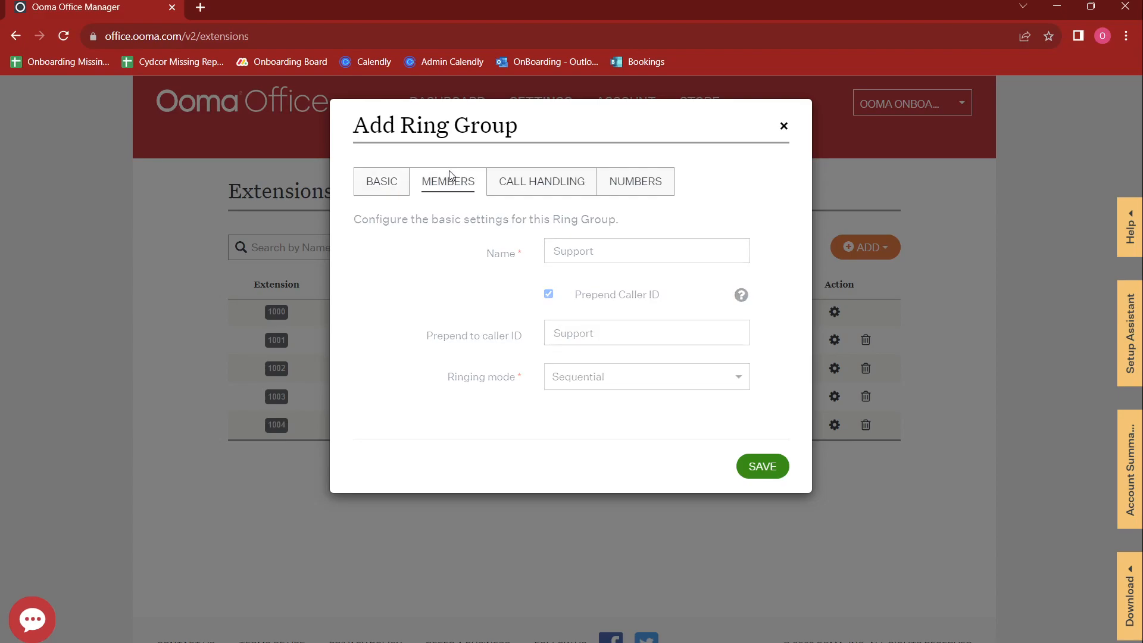
Step: Add the users at extensions 1002 and 1003 as members, ordering 1003 first
left_click(473, 250)
left_click(413, 330)
left_click(585, 316)
left_click(431, 330)
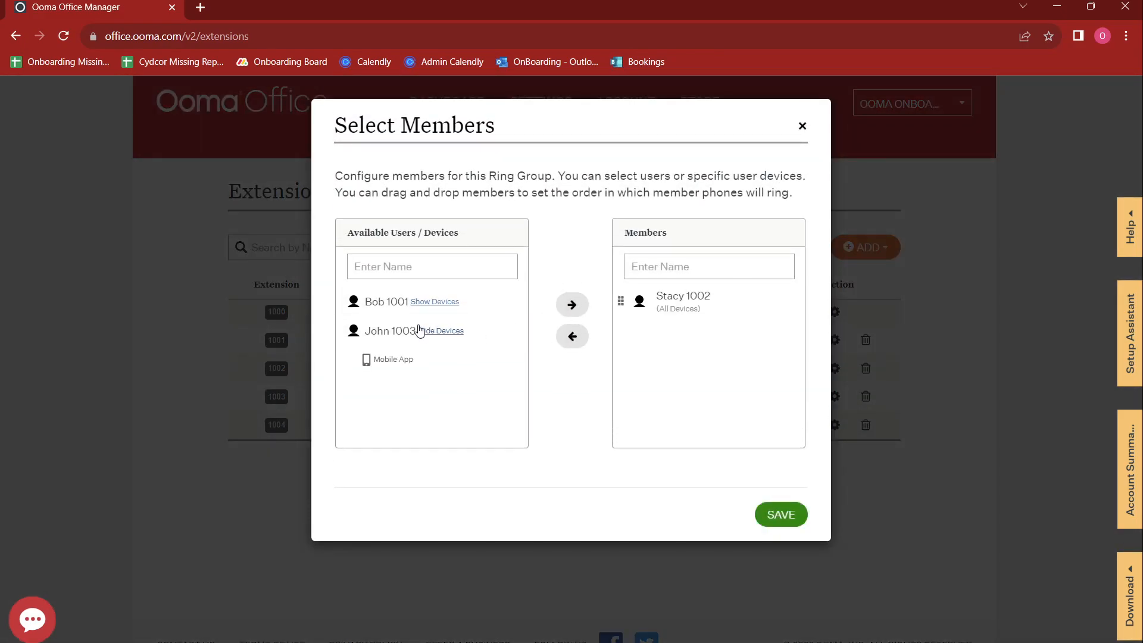
left_click(368, 332)
left_click(572, 305)
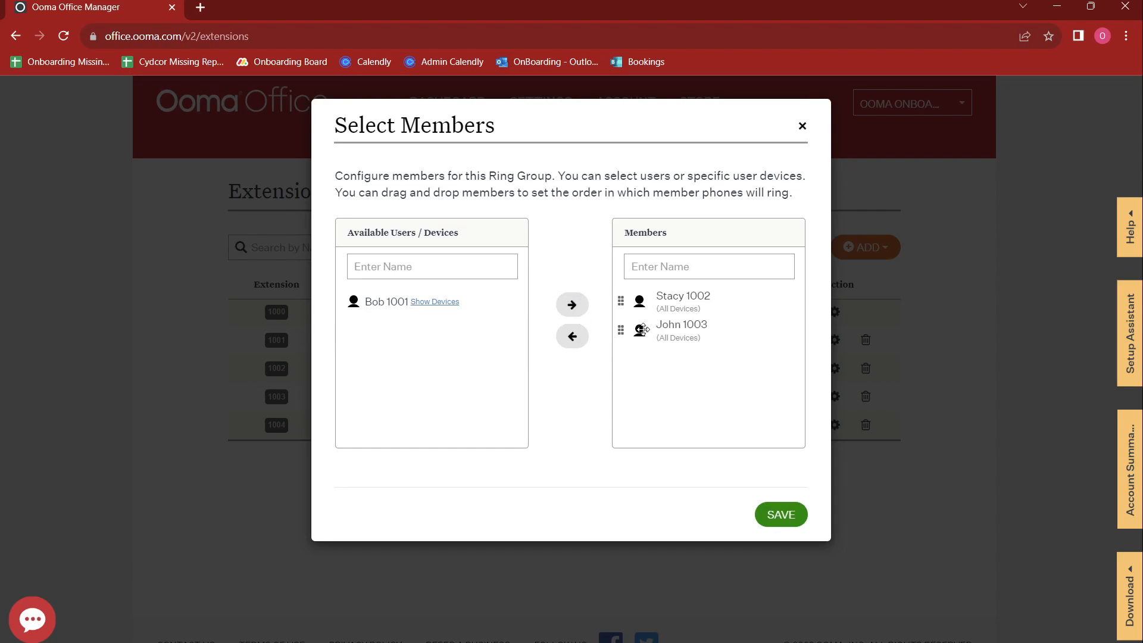
left_click_drag(620, 330, 620, 295)
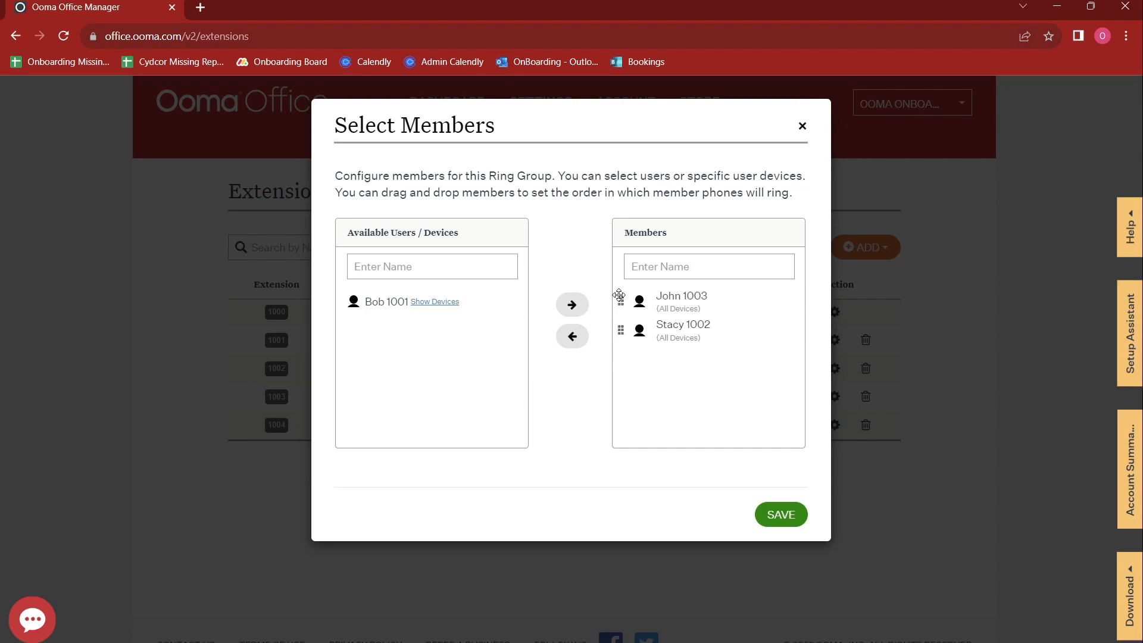
Step: Add then remove extension 1001's Mobile App, and confirm the 1003/1002 member list
left_click(662, 302)
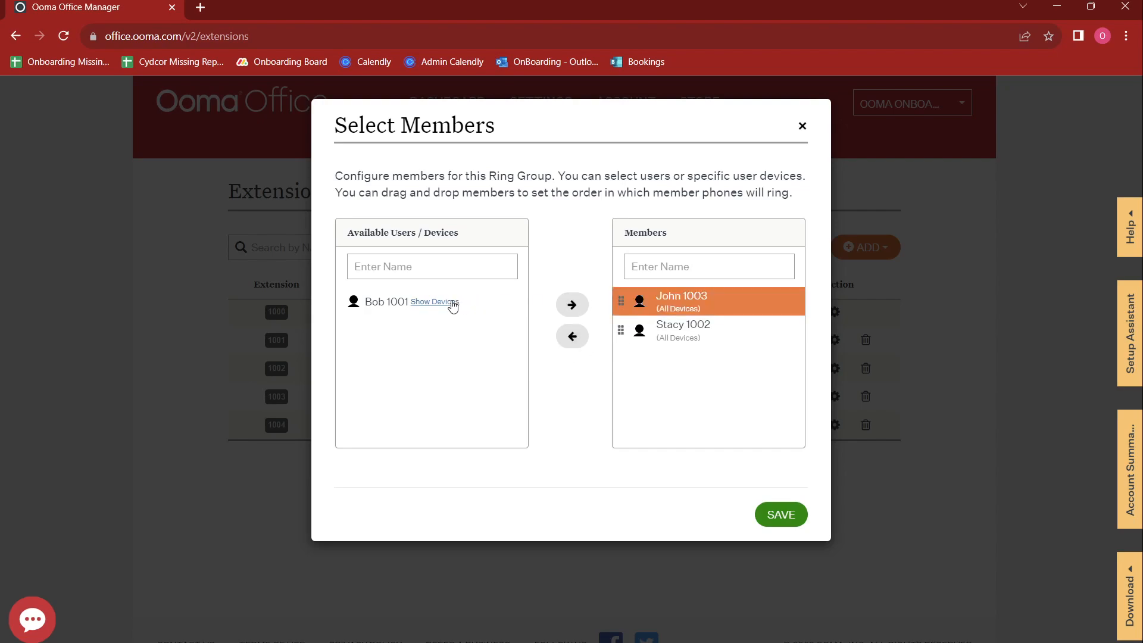
left_click(681, 328)
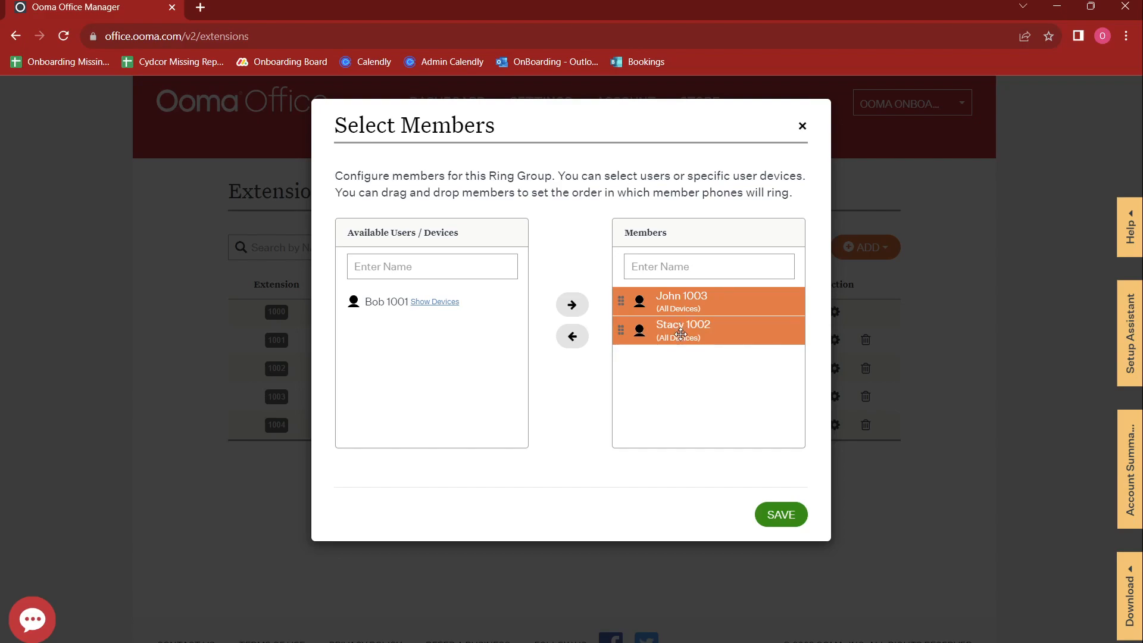
left_click(683, 300)
left_click(674, 335)
left_click(445, 302)
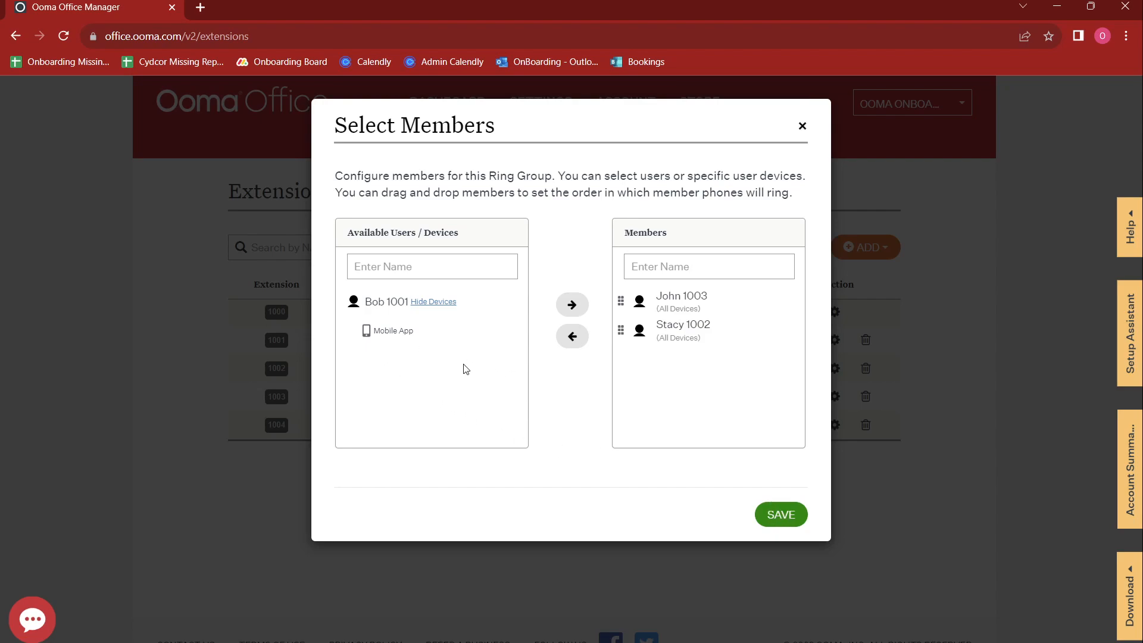
left_click(433, 301)
left_click(418, 302)
left_click(387, 328)
left_click(572, 305)
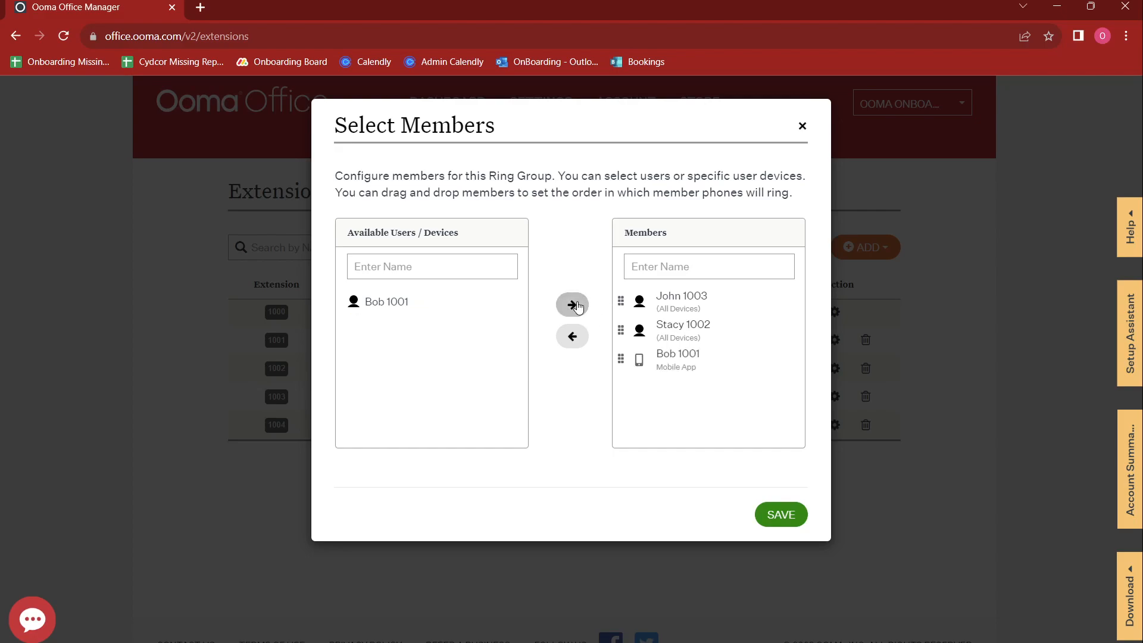
left_click(673, 355)
left_click(573, 337)
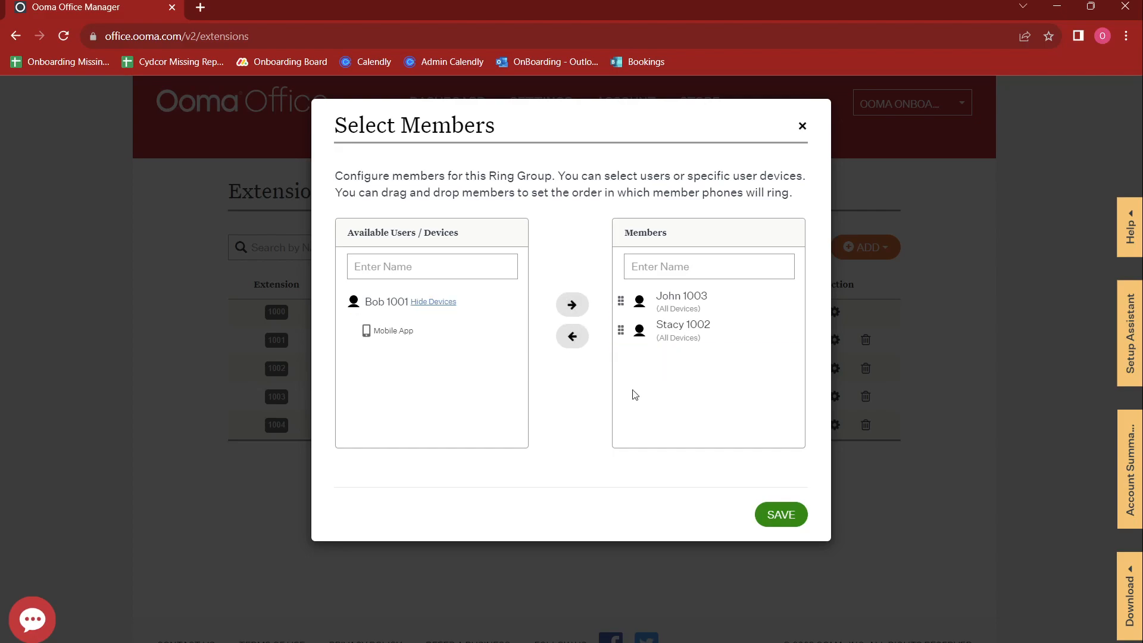
left_click(779, 516)
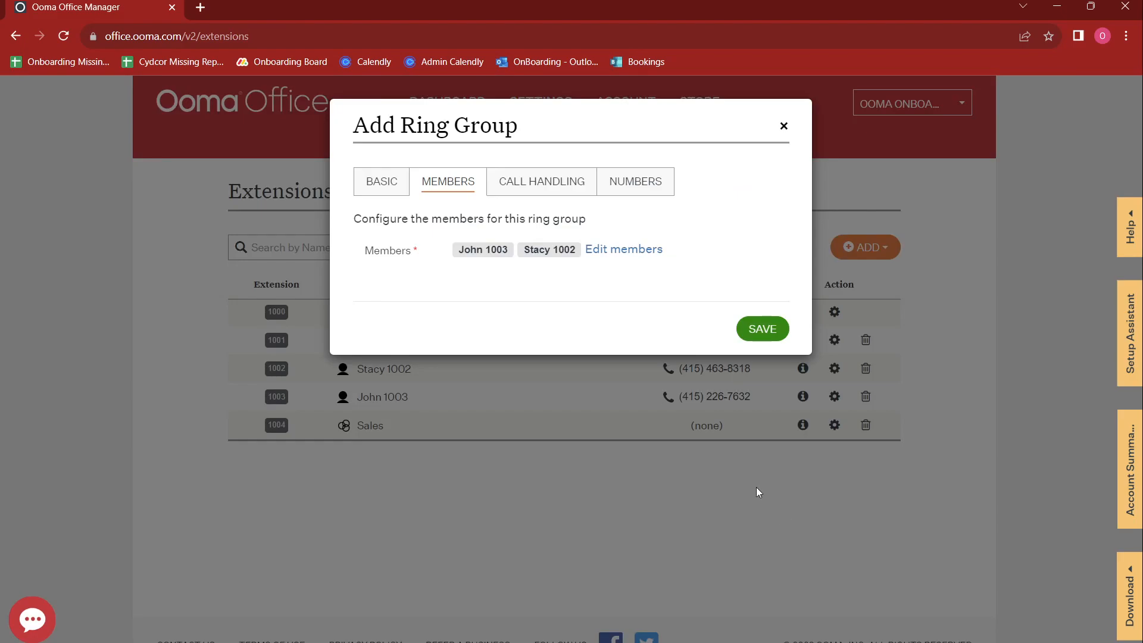
Step: Set Support's ring duration to 18 seconds (3 rings) with fallback to extension 1003's voicemail
left_click(533, 189)
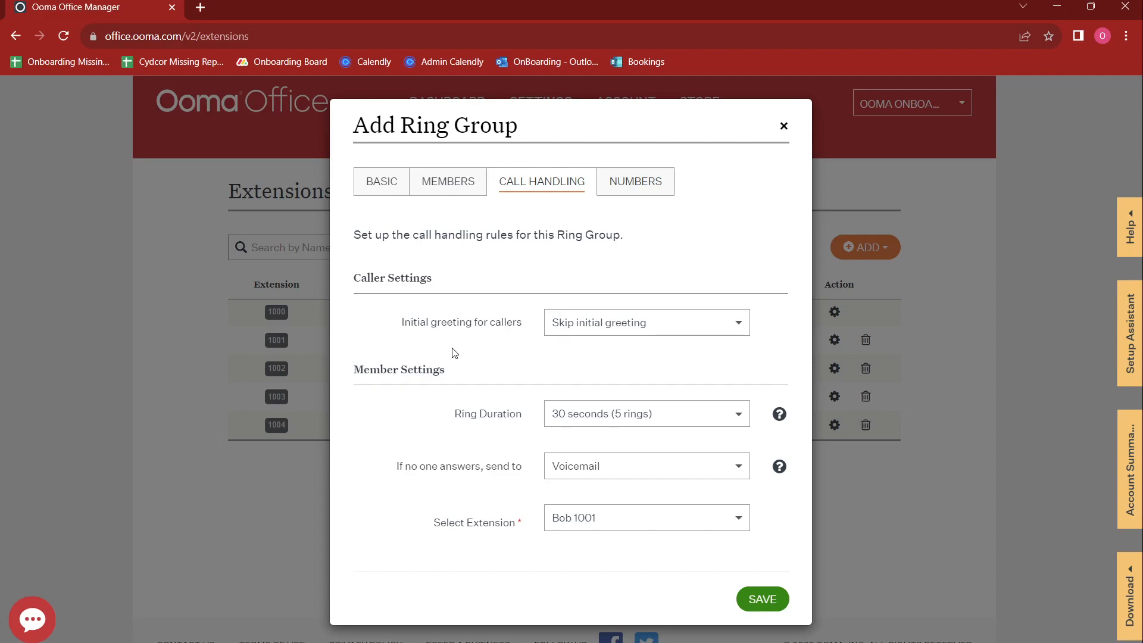
left_click(632, 417)
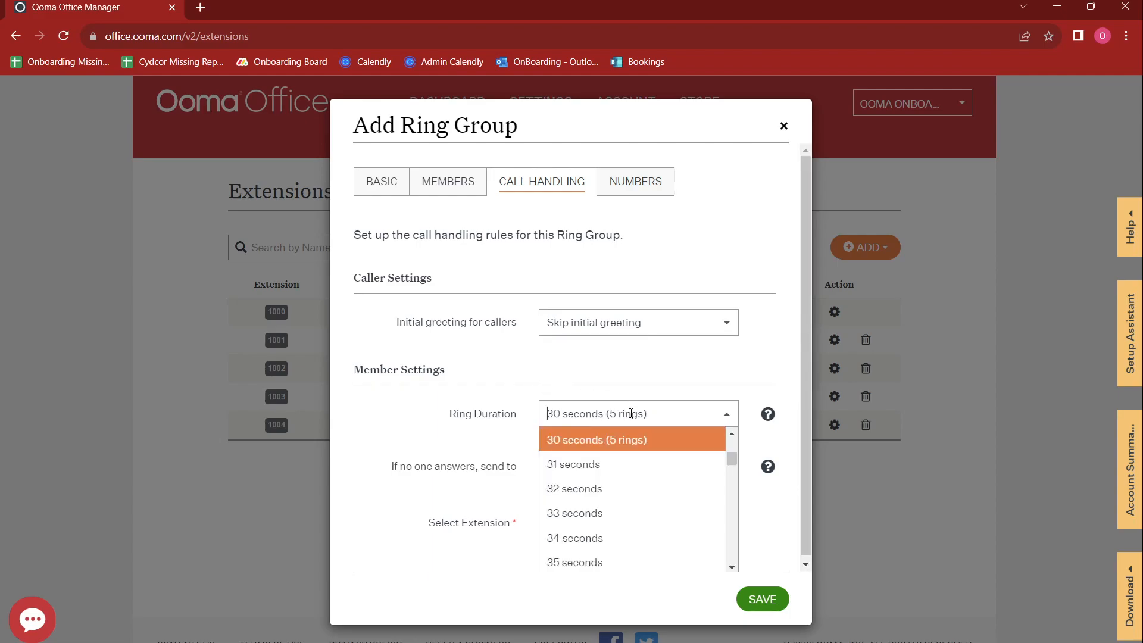
scroll(618, 477, "up", 5)
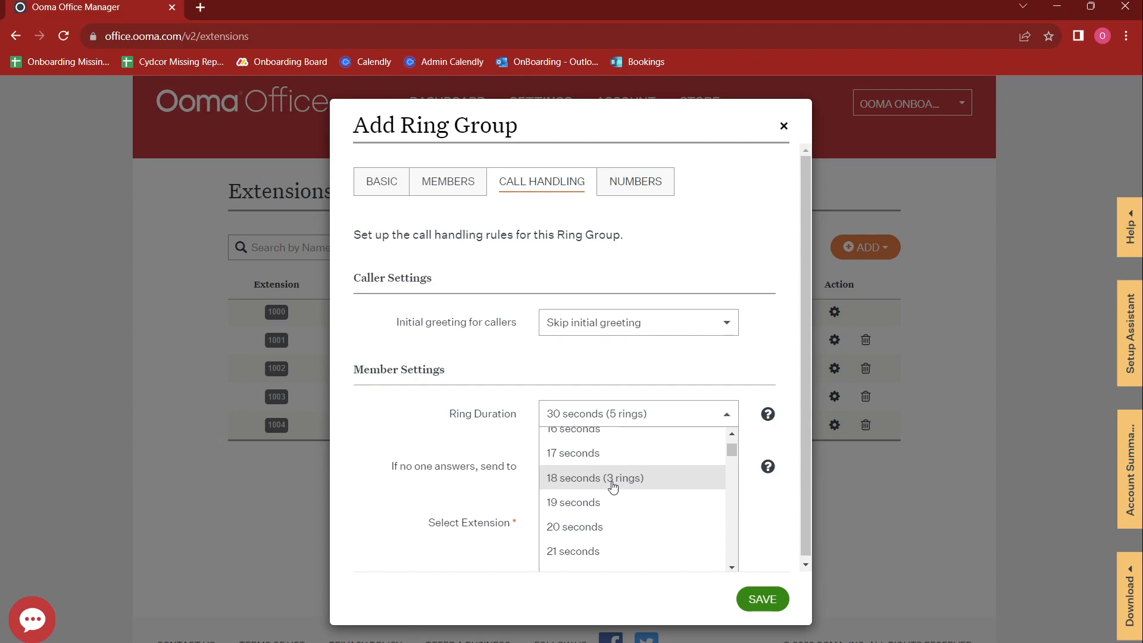
left_click(613, 485)
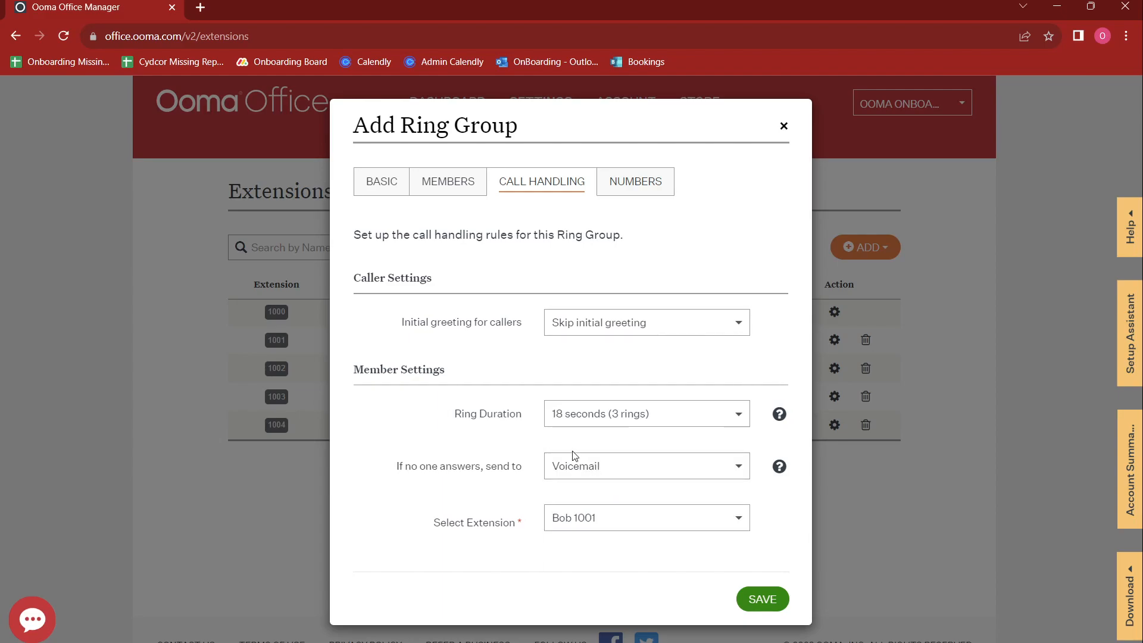
left_click(596, 519)
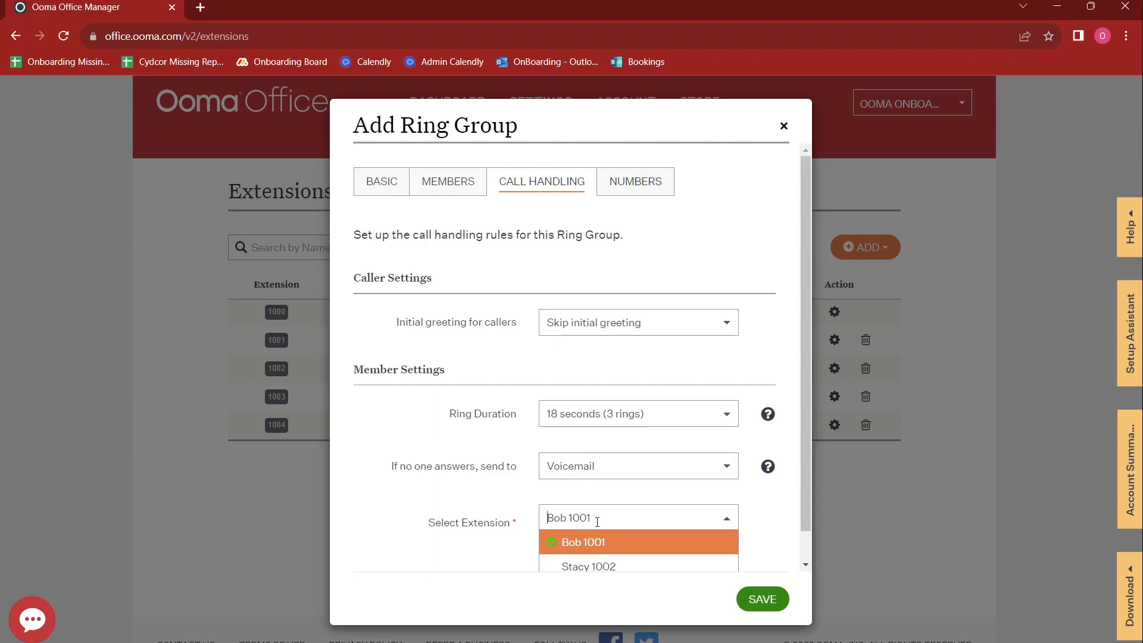
scroll(584, 479, "down", 1)
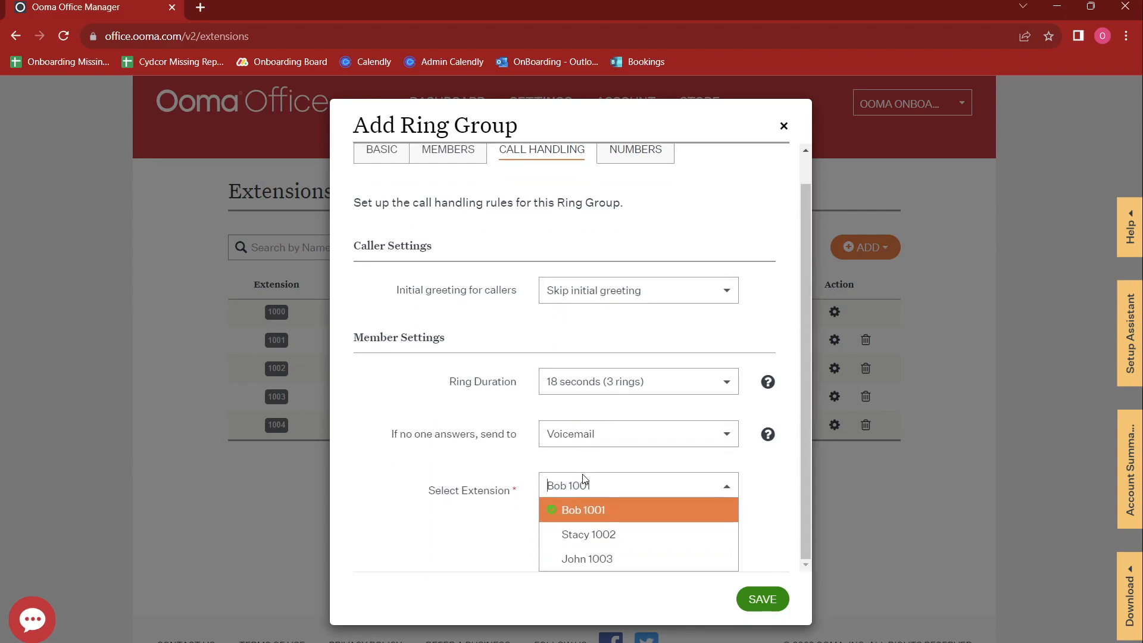
left_click(576, 566)
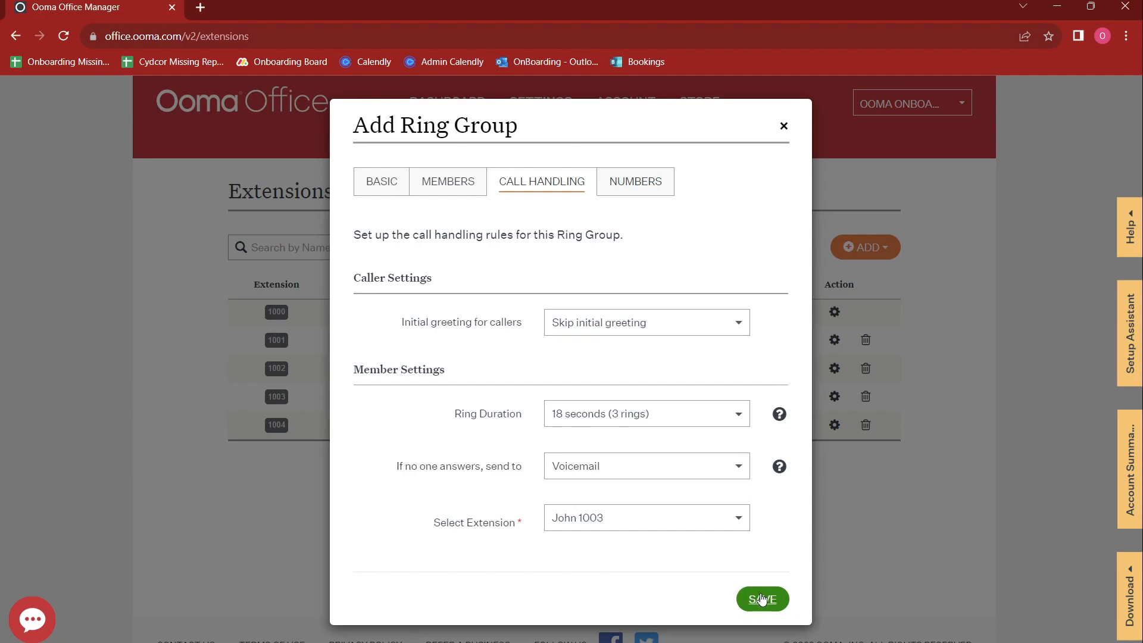
Step: Change the Support group's extension number from 1005 to 1111 and save the group
left_click(635, 181)
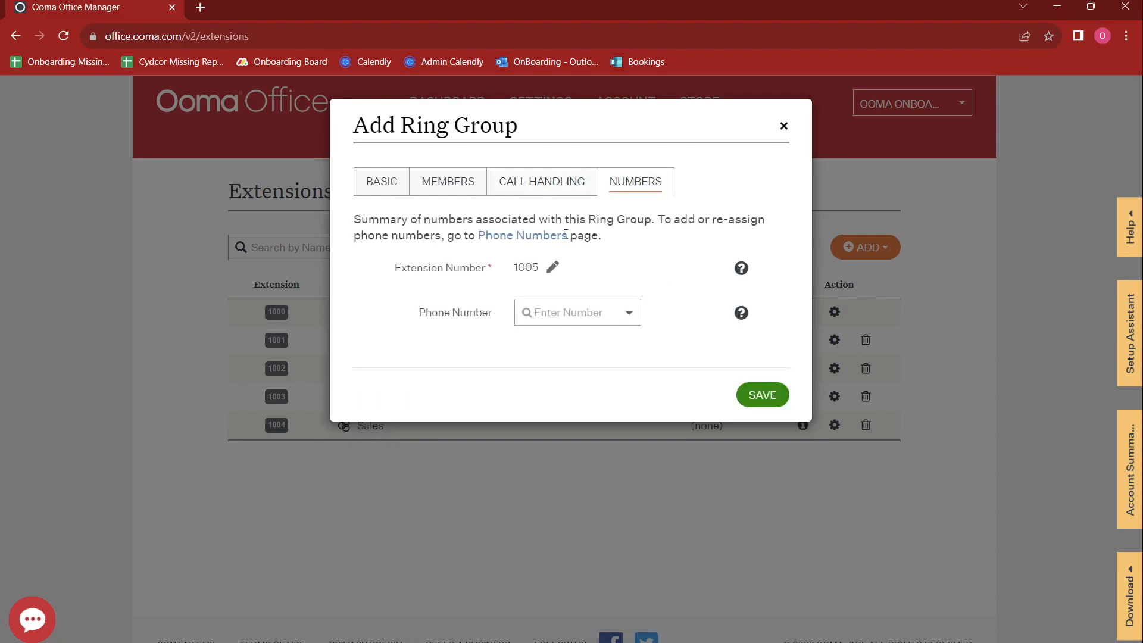
left_click(553, 269)
key("ctrl+a")
type("1111")
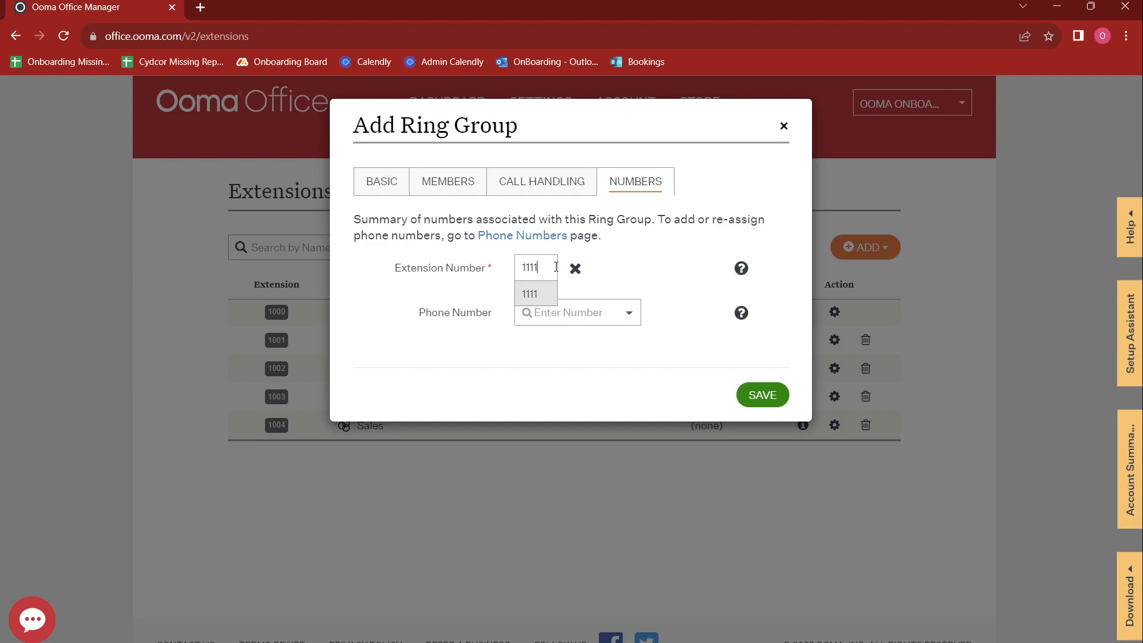
left_click(536, 290)
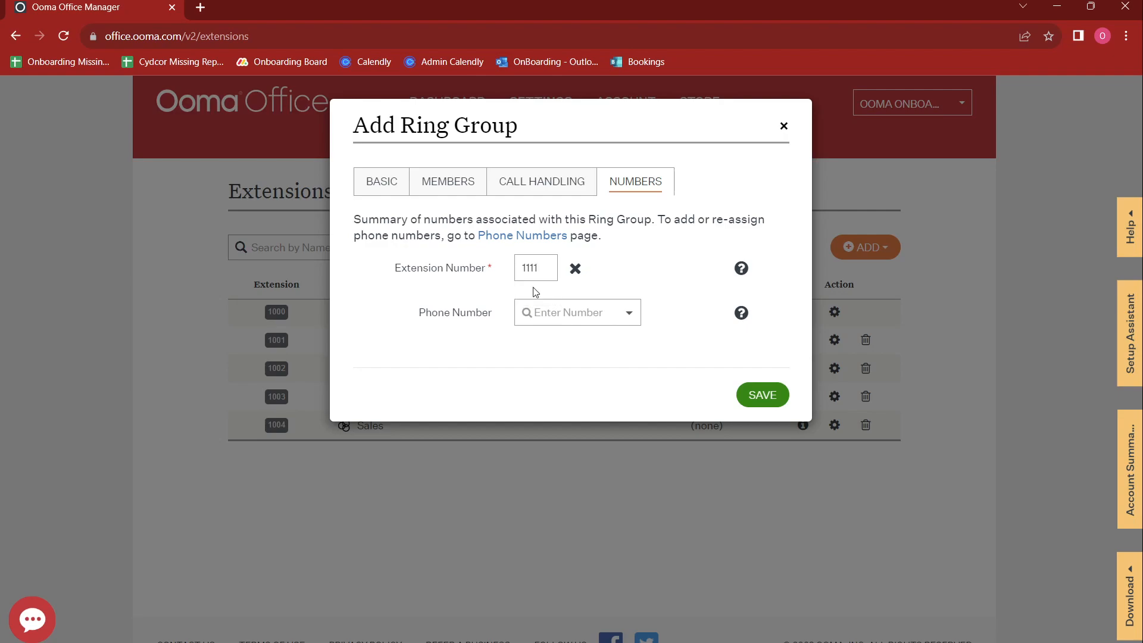
left_click(551, 184)
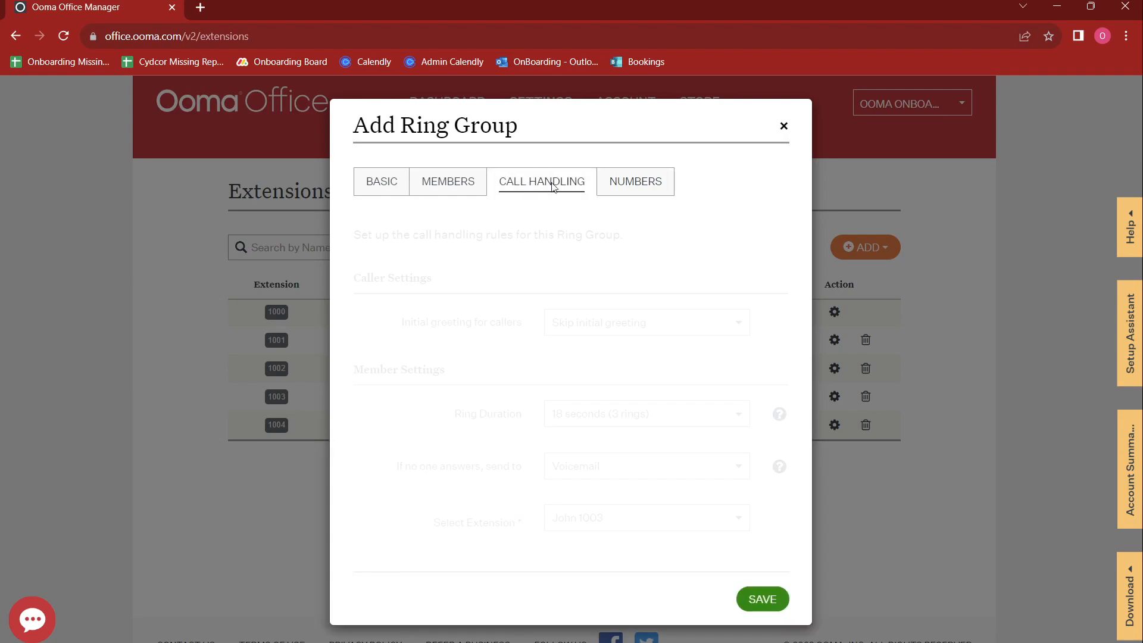
left_click(760, 600)
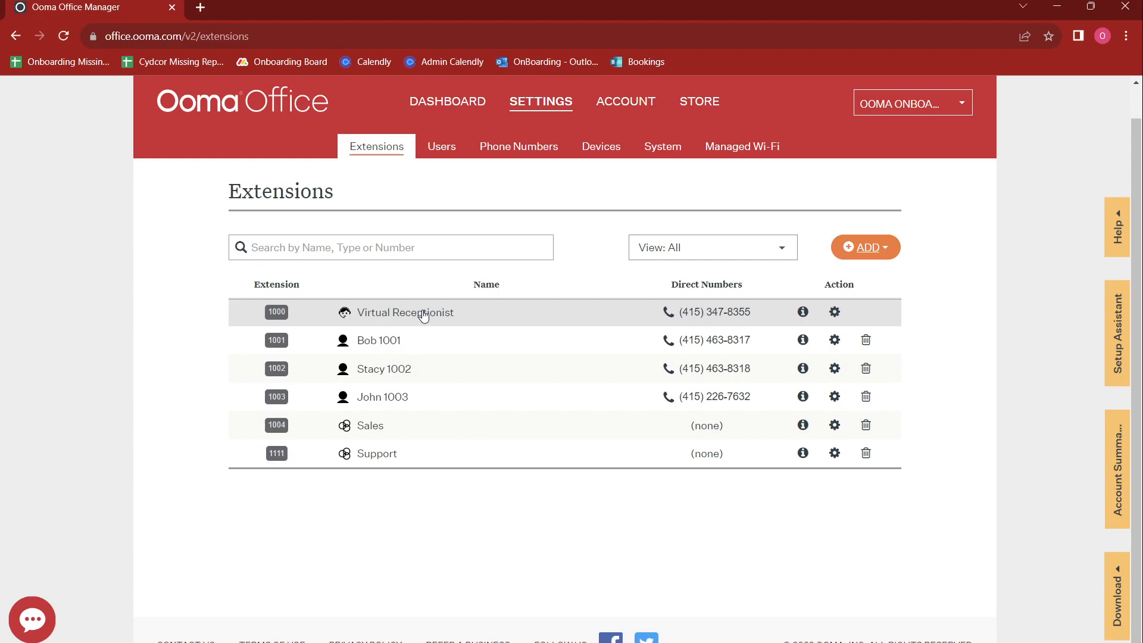
Step: Rename the virtual receptionist to Auto Attendant
left_click(424, 314)
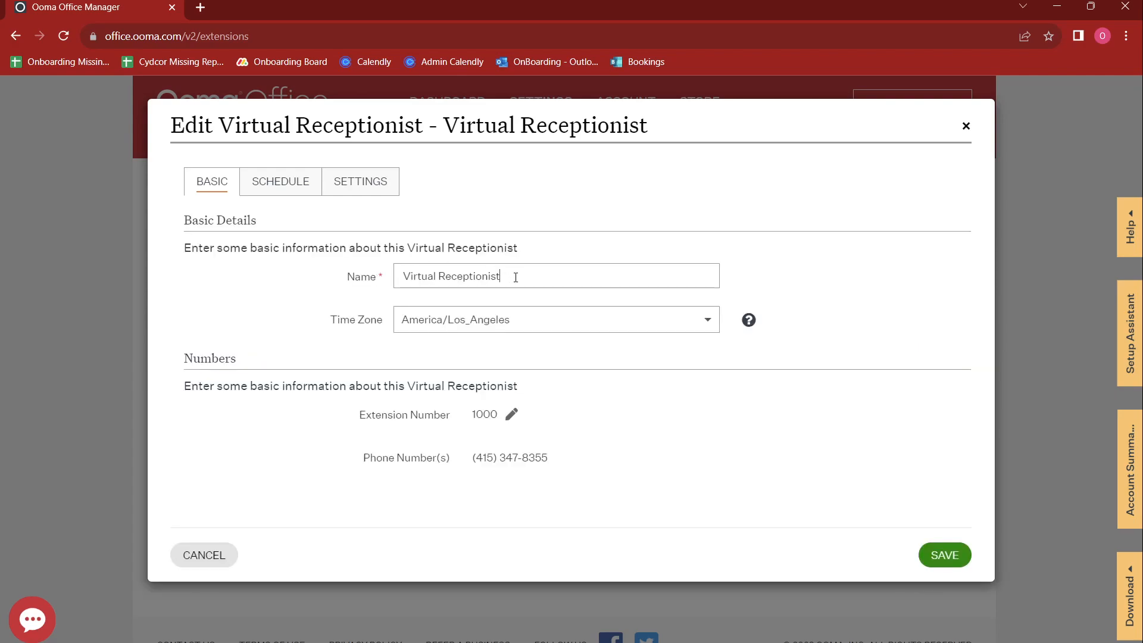
left_click_drag(516, 277, 360, 270)
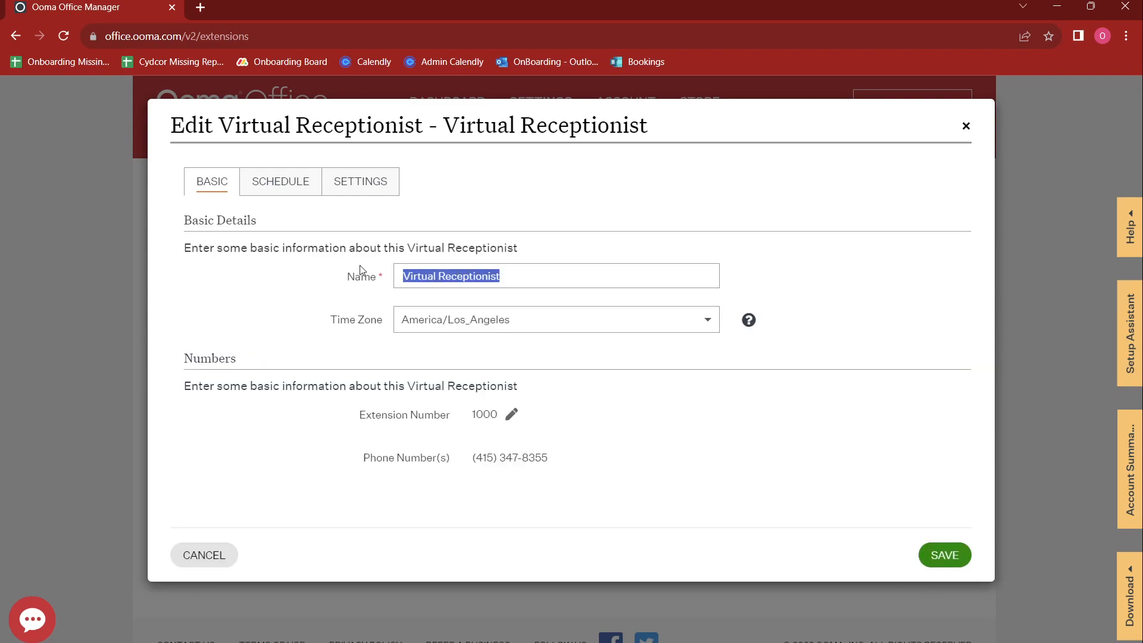
type("A")
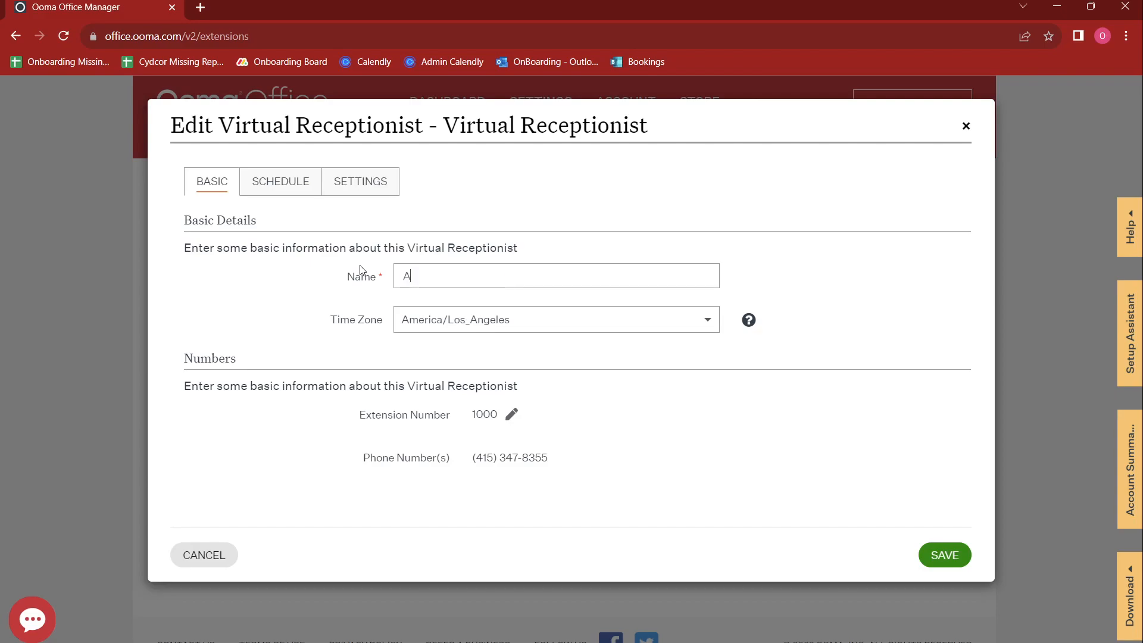
type("uto Attendant")
Step: Change the receptionist's extension number from 1000 to 1100
left_click(511, 417)
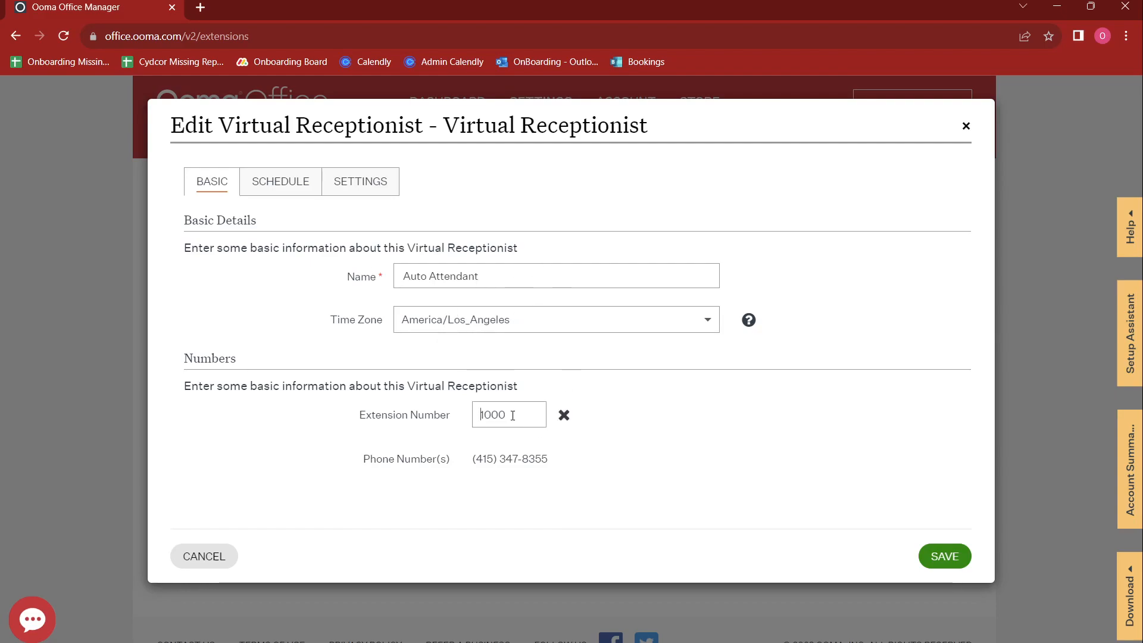
key("ctrl+a")
type("1100")
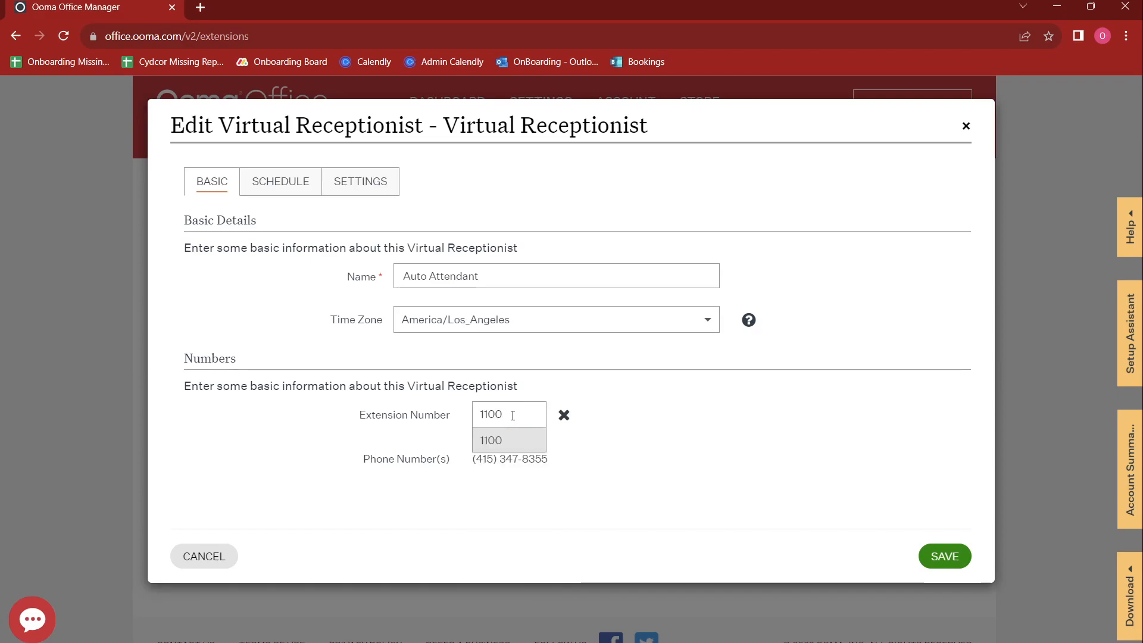
left_click(511, 443)
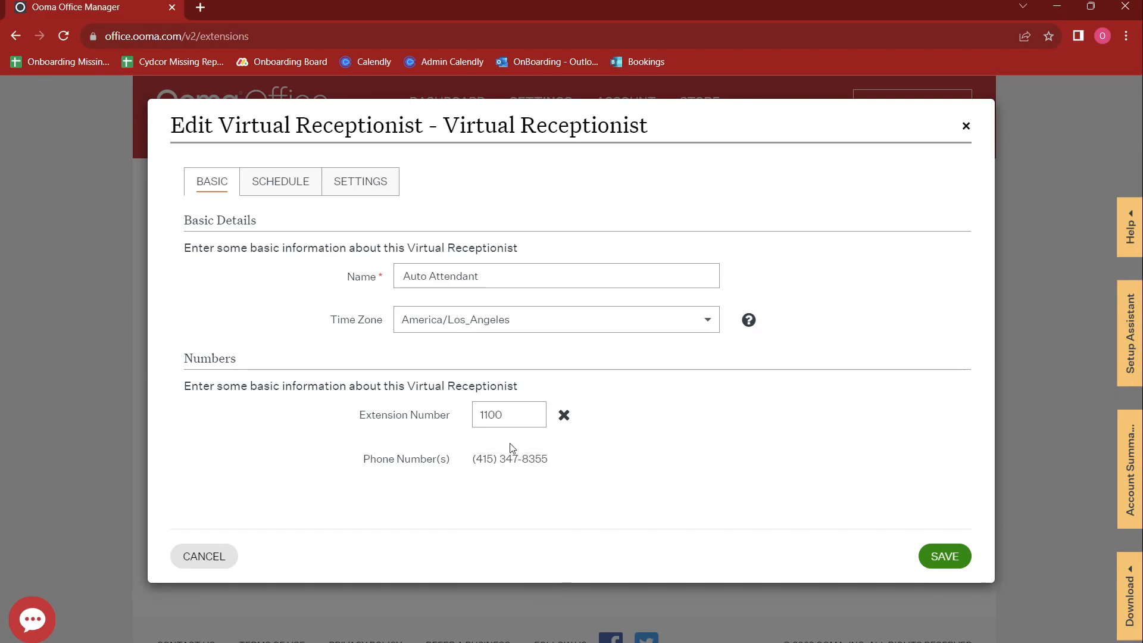
left_click(276, 198)
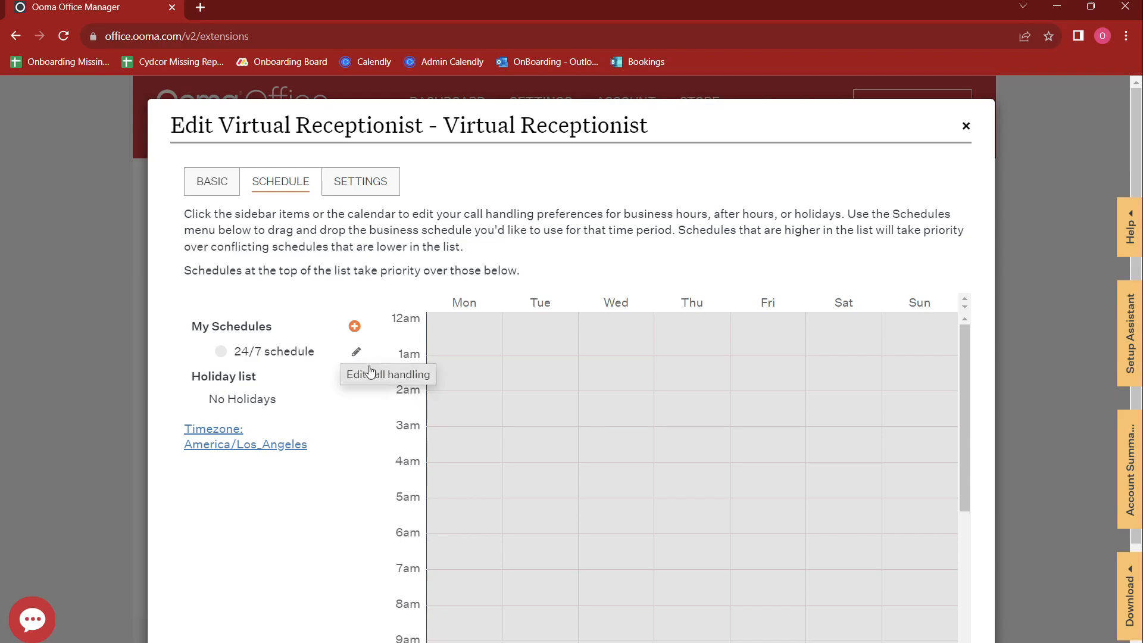
Step: Open the Business hours menu editor from the 24/7 schedule's call handling
left_click(356, 352)
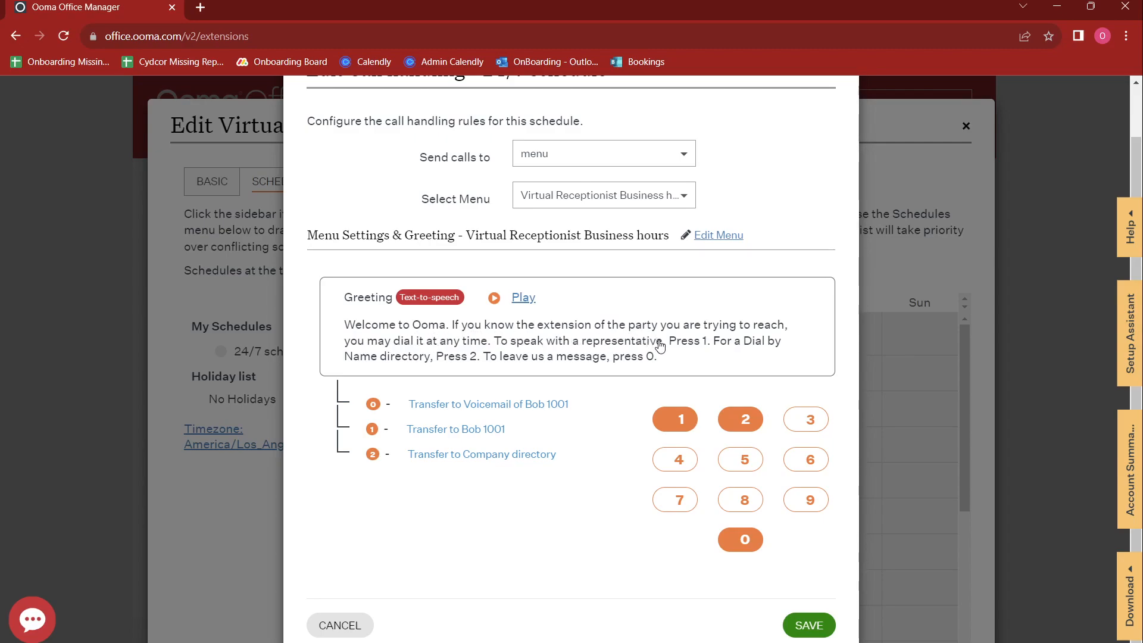
left_click(731, 236)
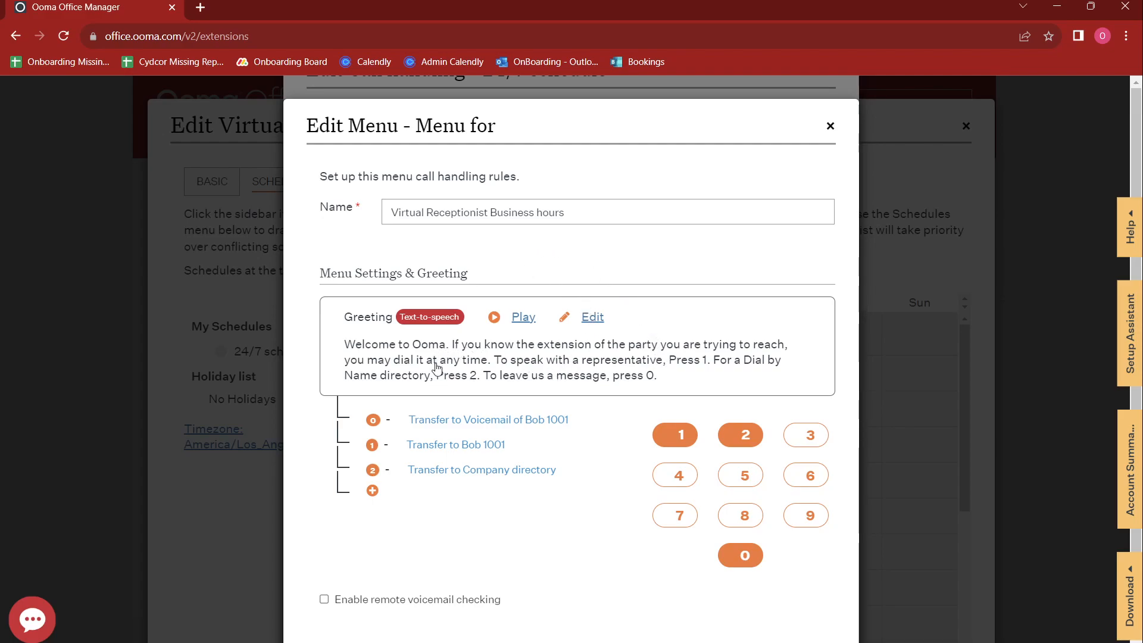
Step: Reword the greeting to 'For Sales, Press 1. For Support, Press 2' and save it
left_click(674, 360)
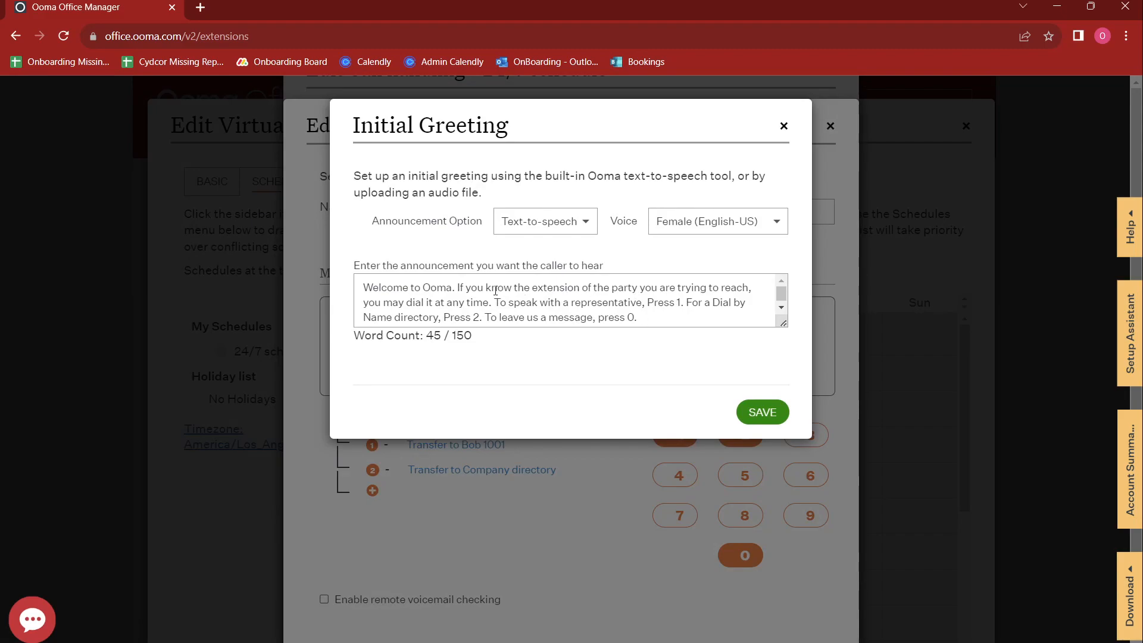
left_click_drag(457, 288, 642, 306)
key("BackSpace")
type("For")
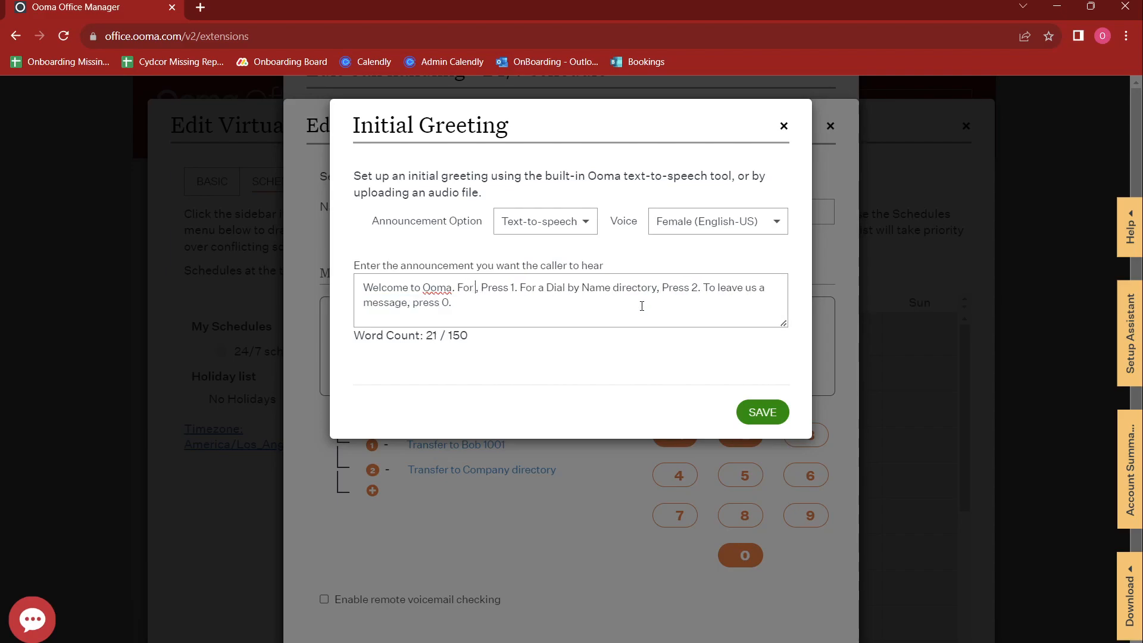
type(" Sales")
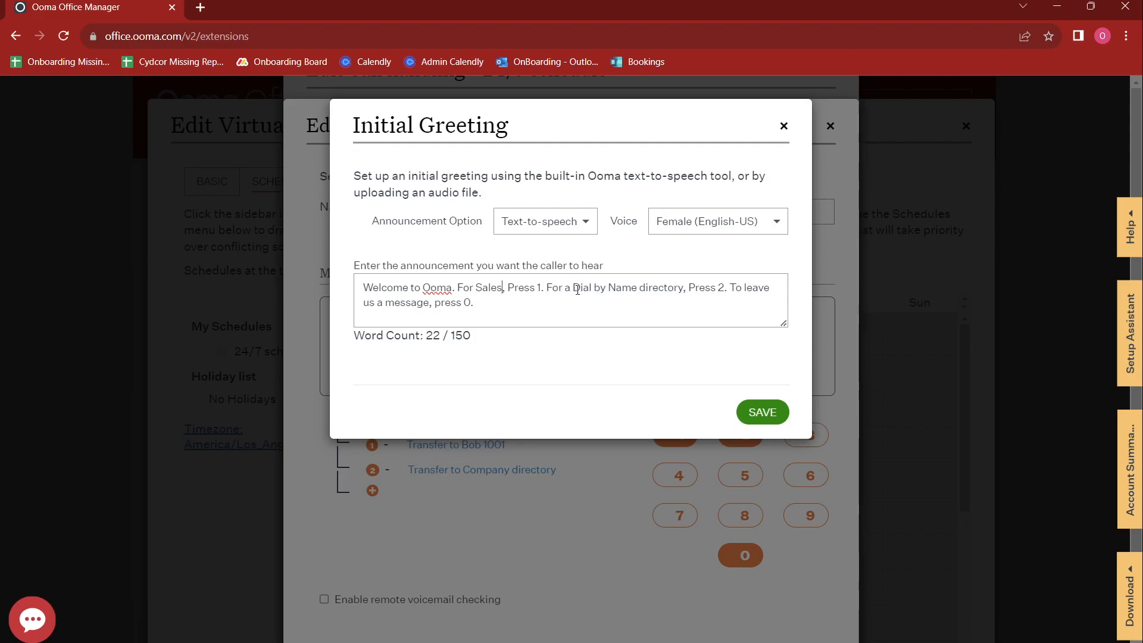
left_click_drag(563, 288, 680, 287)
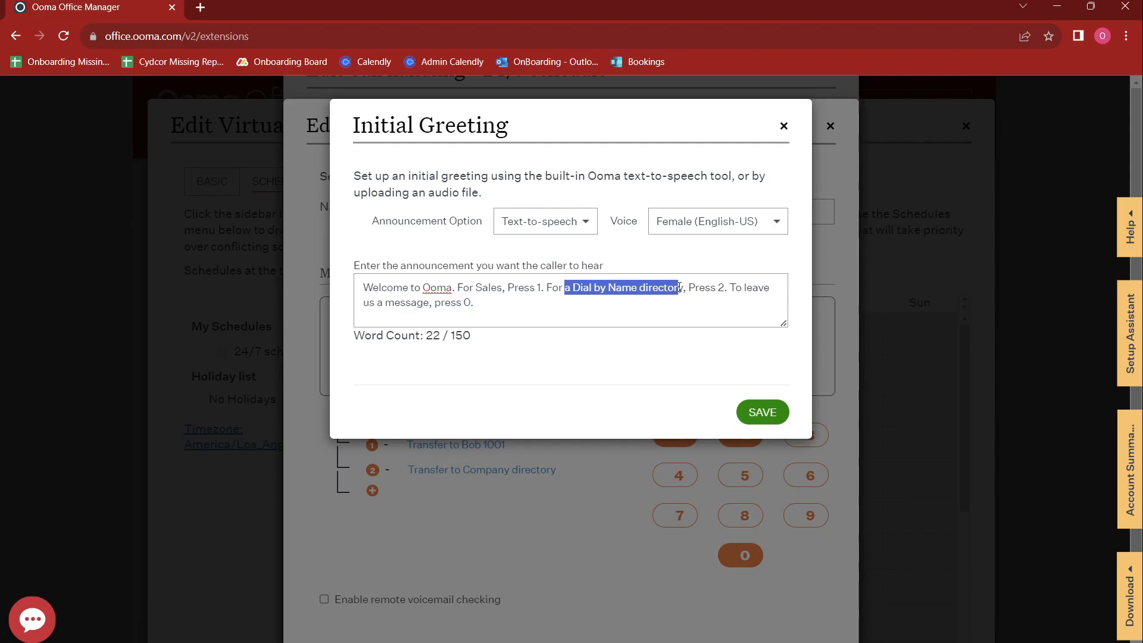
type("Support")
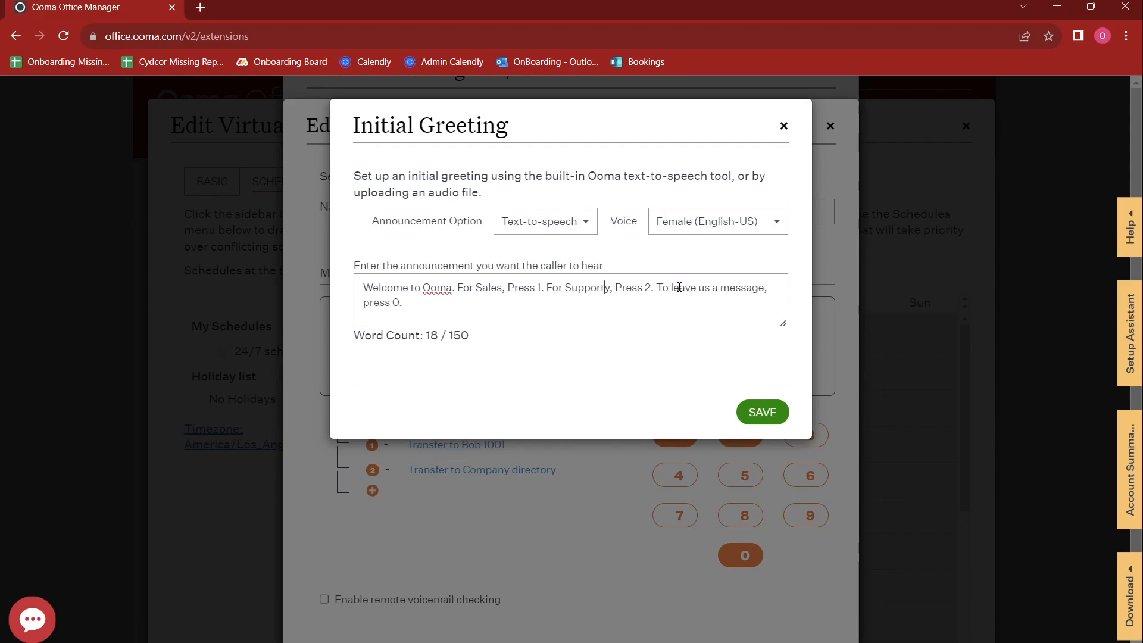
key("Delete")
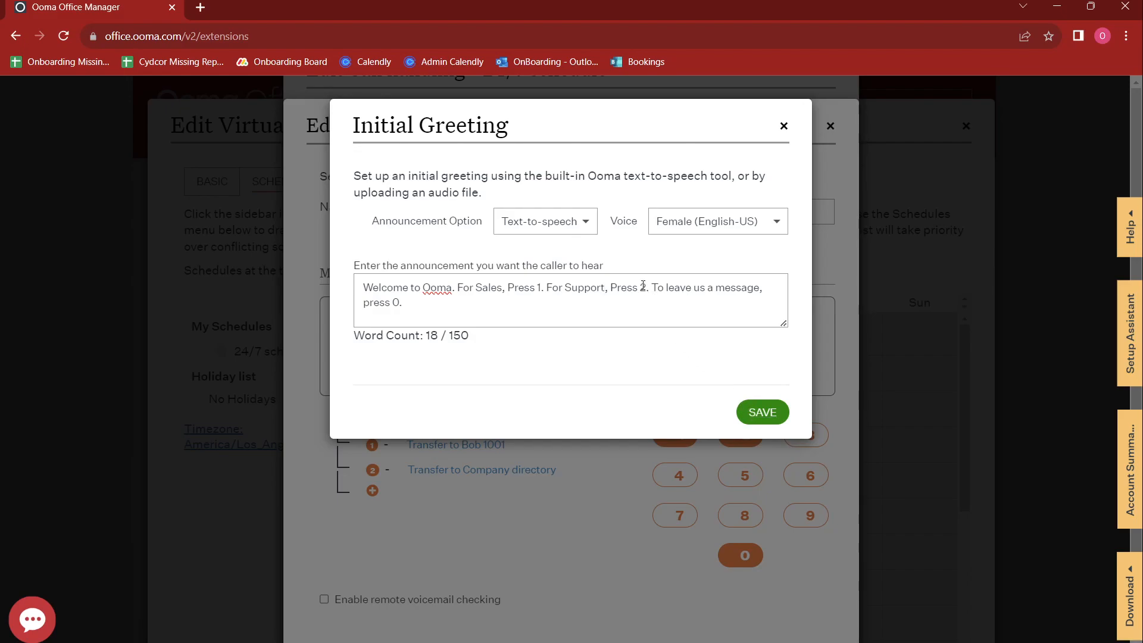
left_click_drag(653, 288, 622, 359)
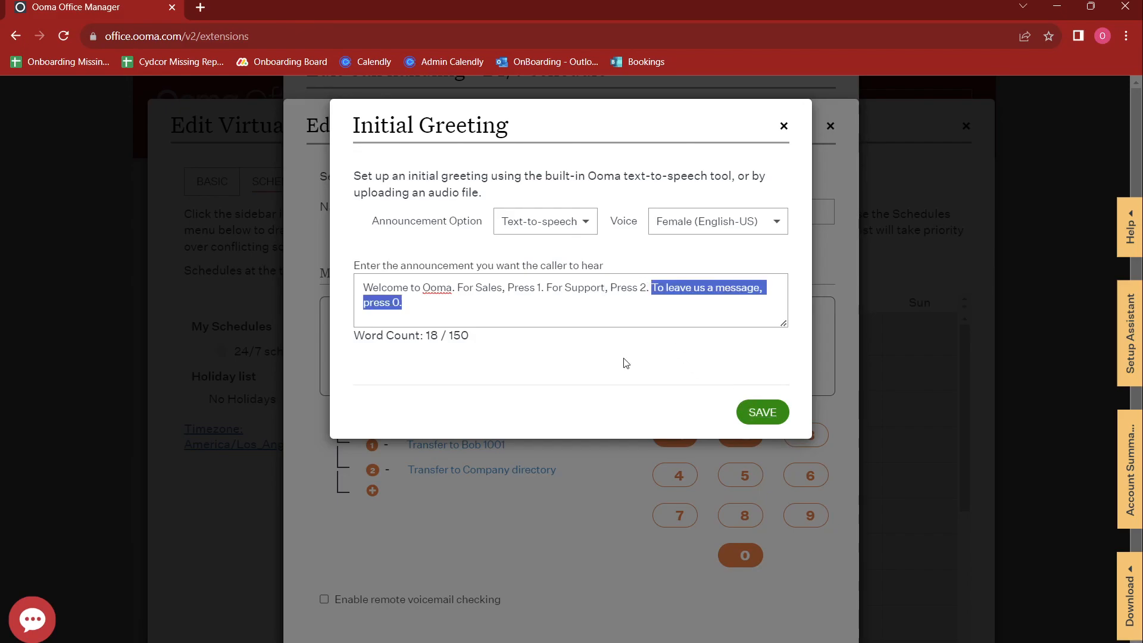
left_click(753, 412)
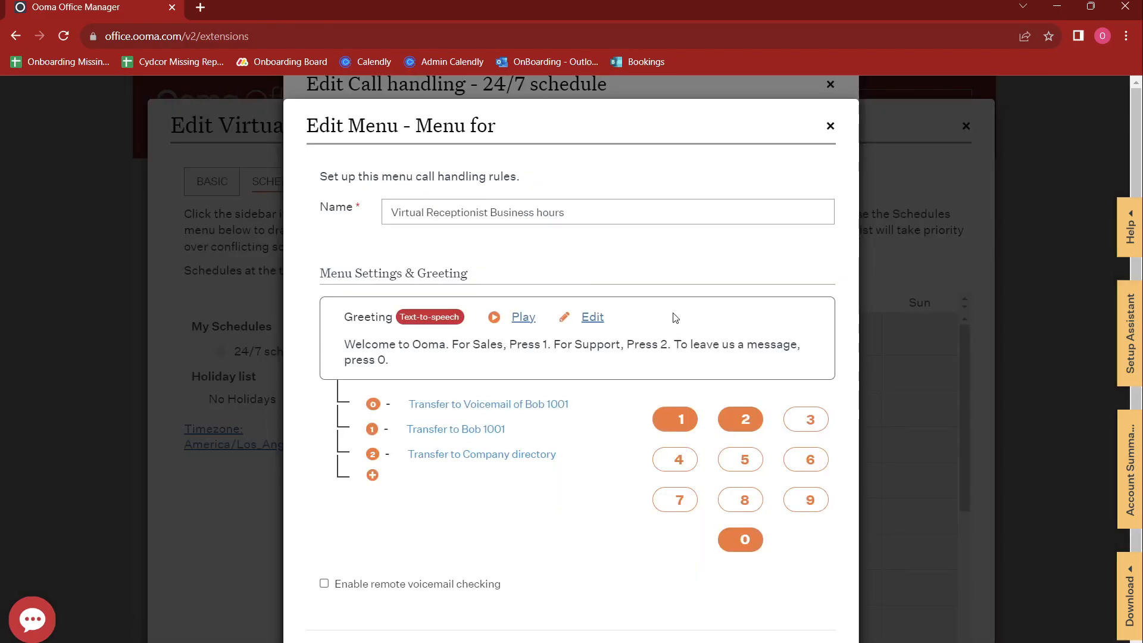
left_click(494, 318)
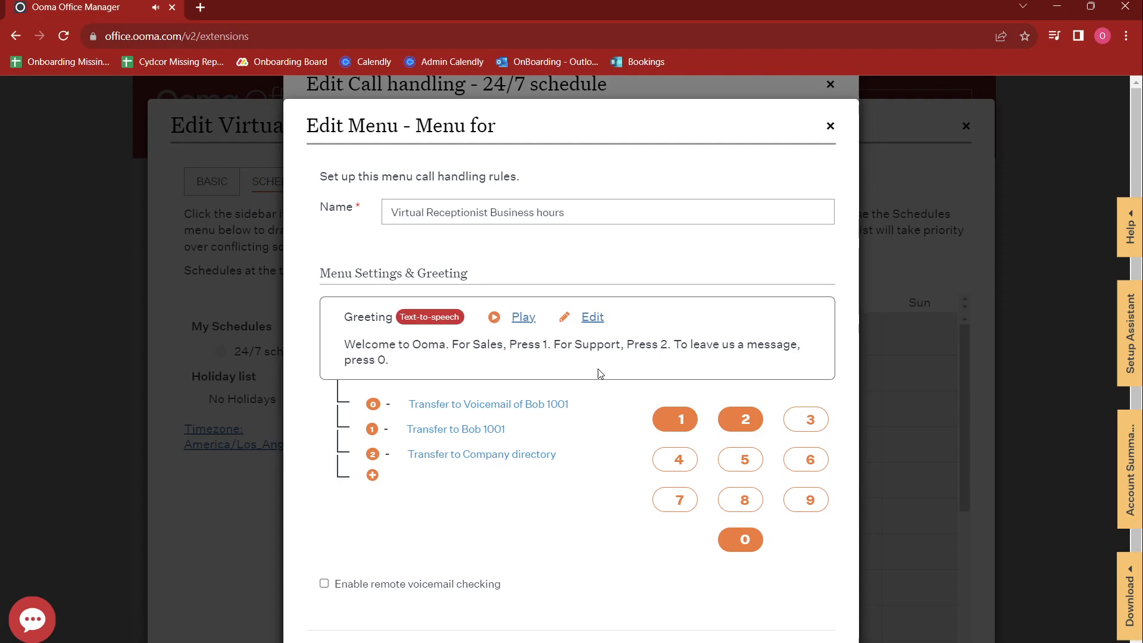
left_click(591, 323)
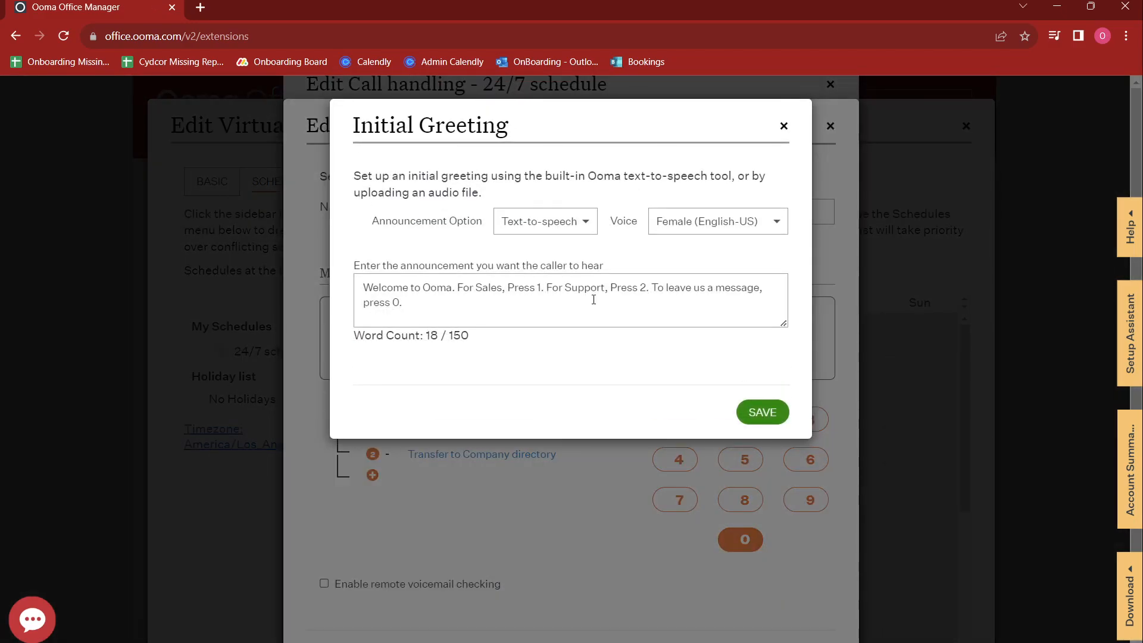
left_click(720, 224)
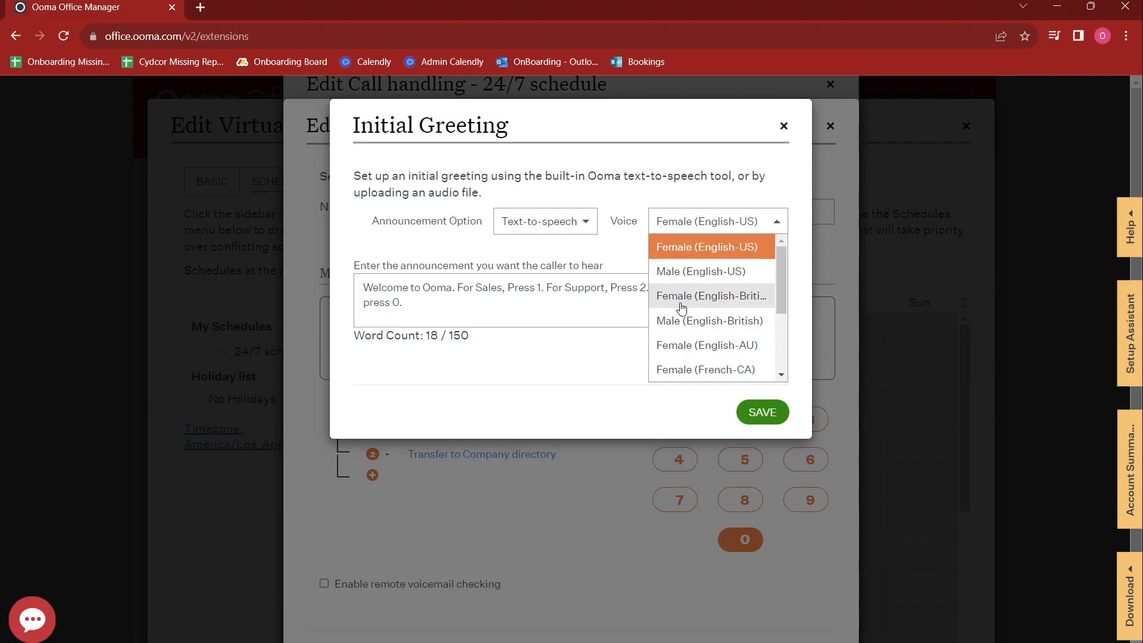
left_click(574, 223)
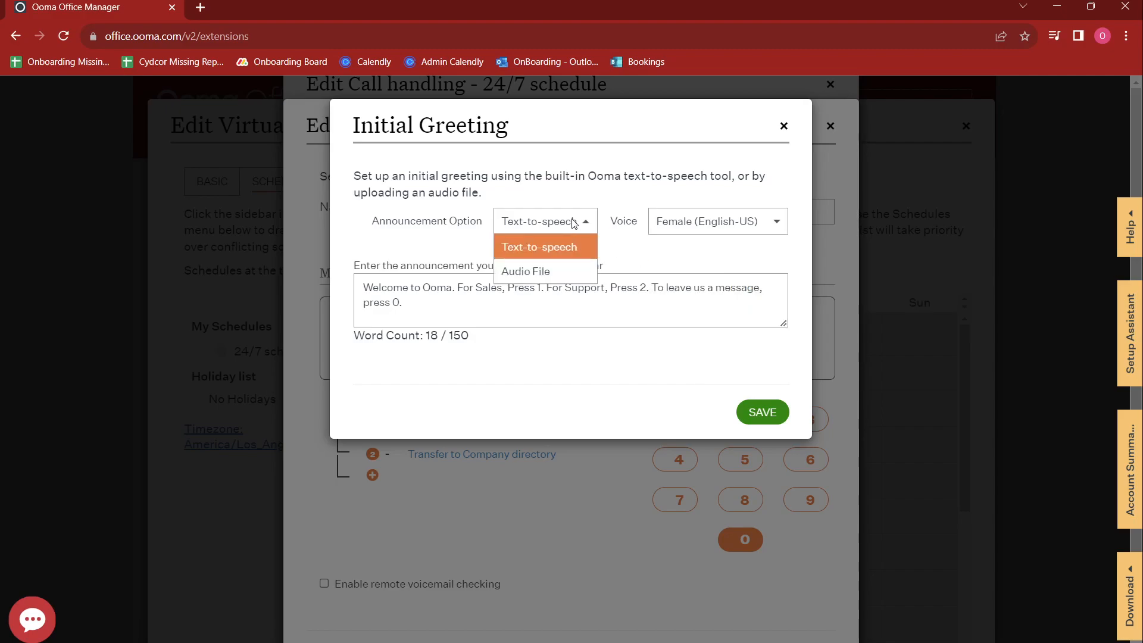
left_click(524, 272)
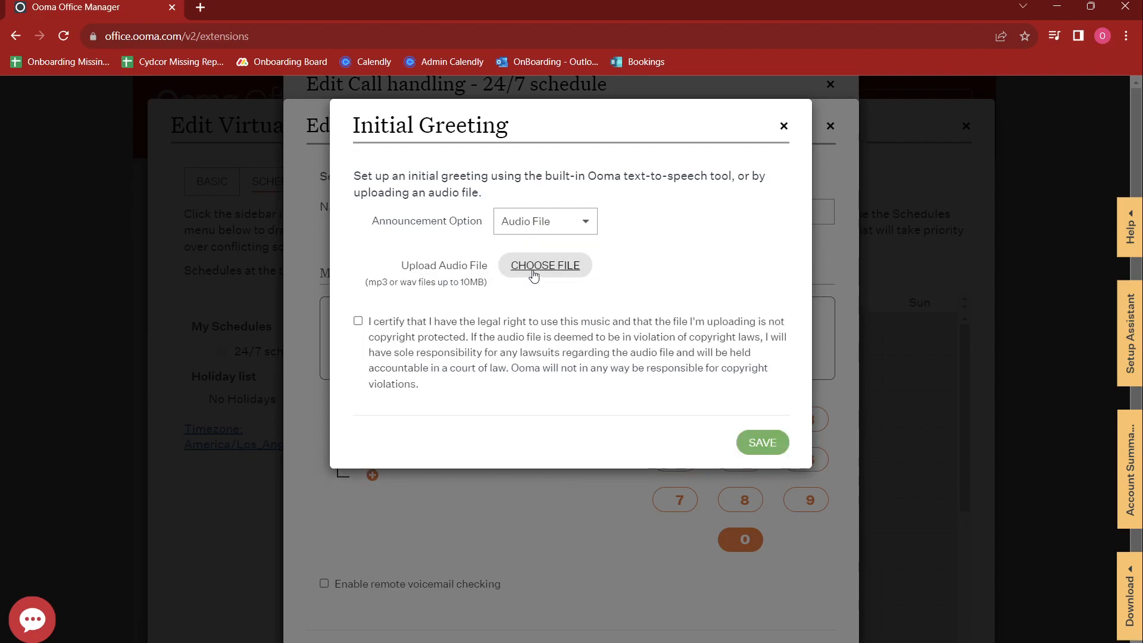
left_click(534, 271)
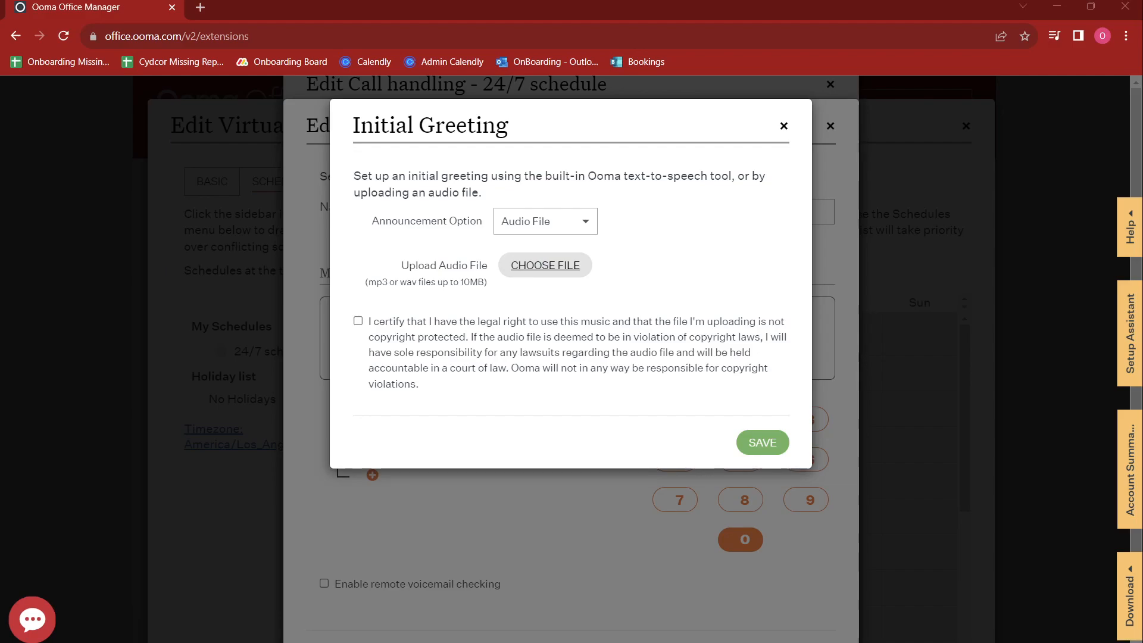
left_click(517, 324)
left_click(784, 126)
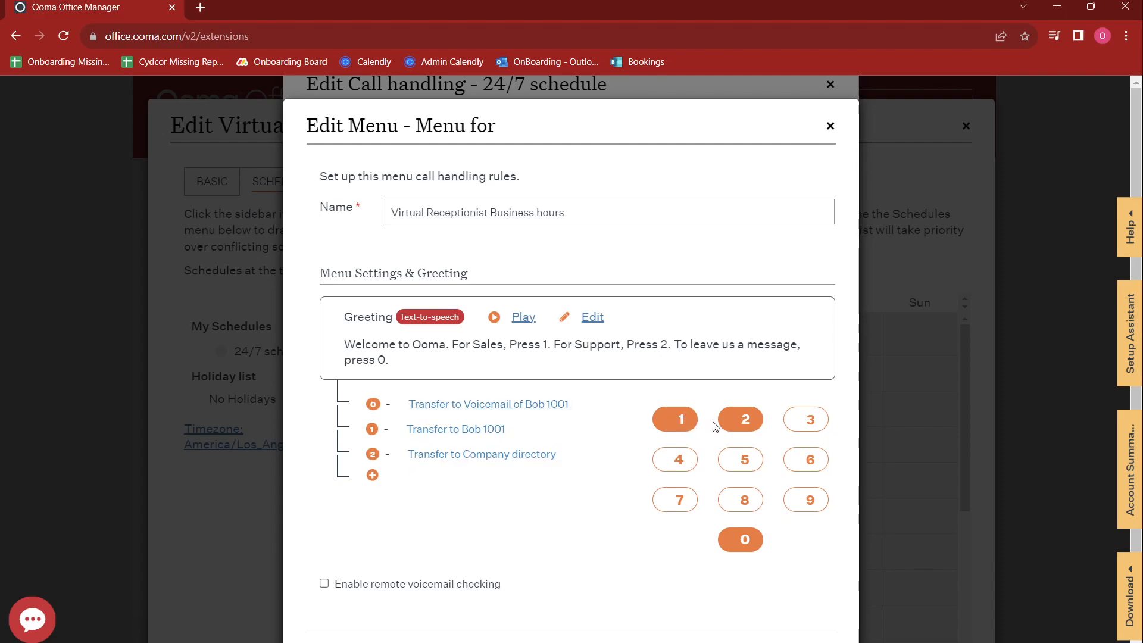
Step: Delete the key 0 voicemail assignment from the menu
left_click(737, 545)
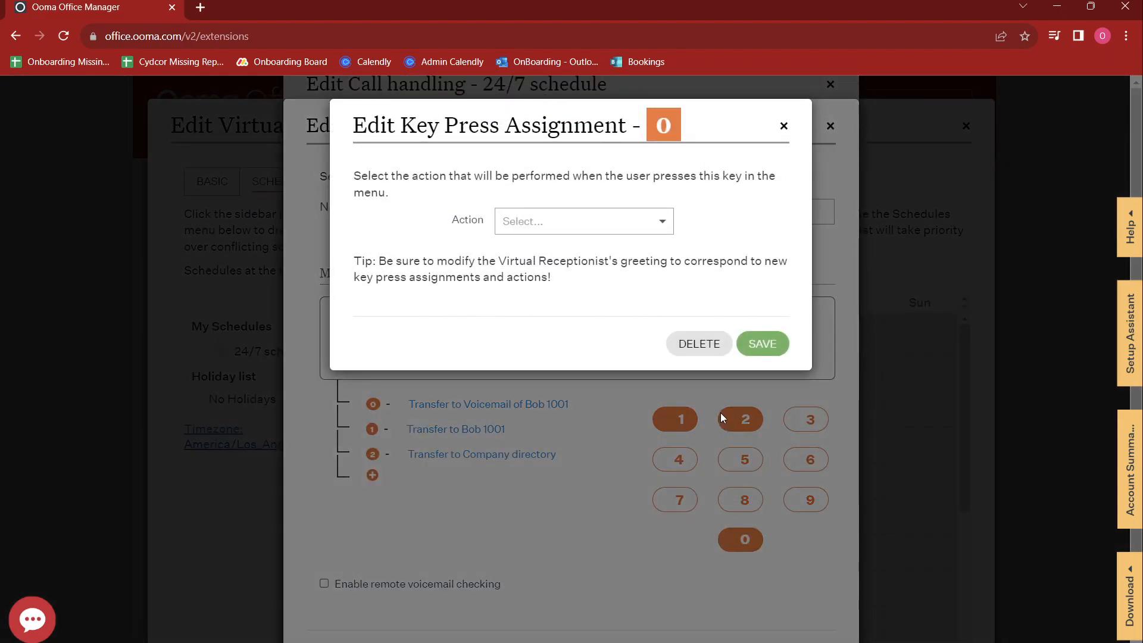
left_click(702, 346)
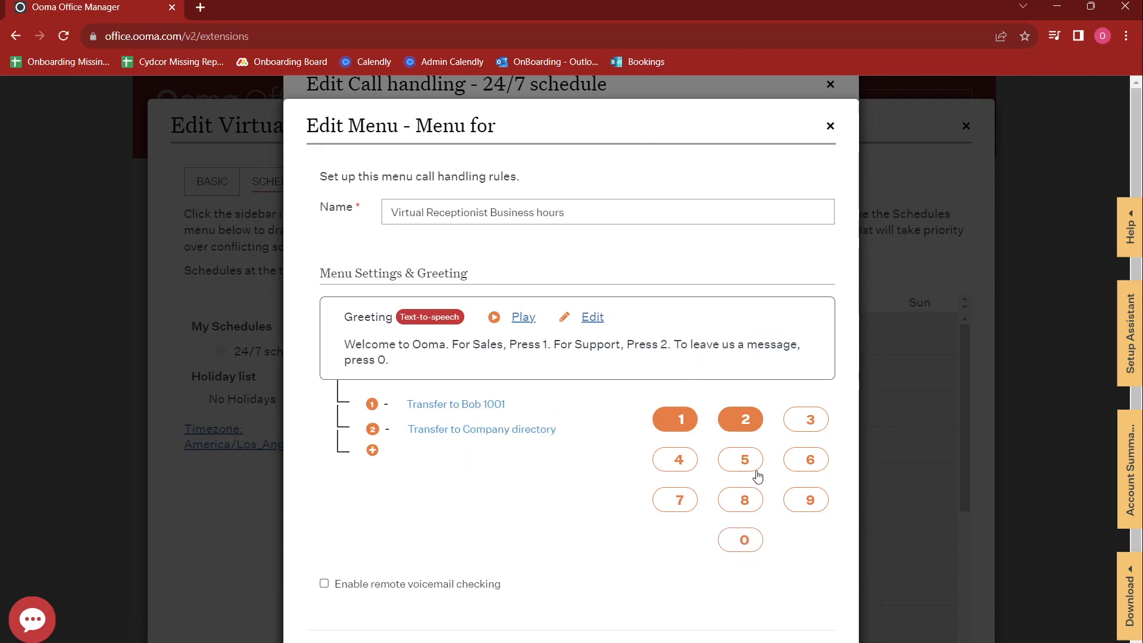
left_click(808, 468)
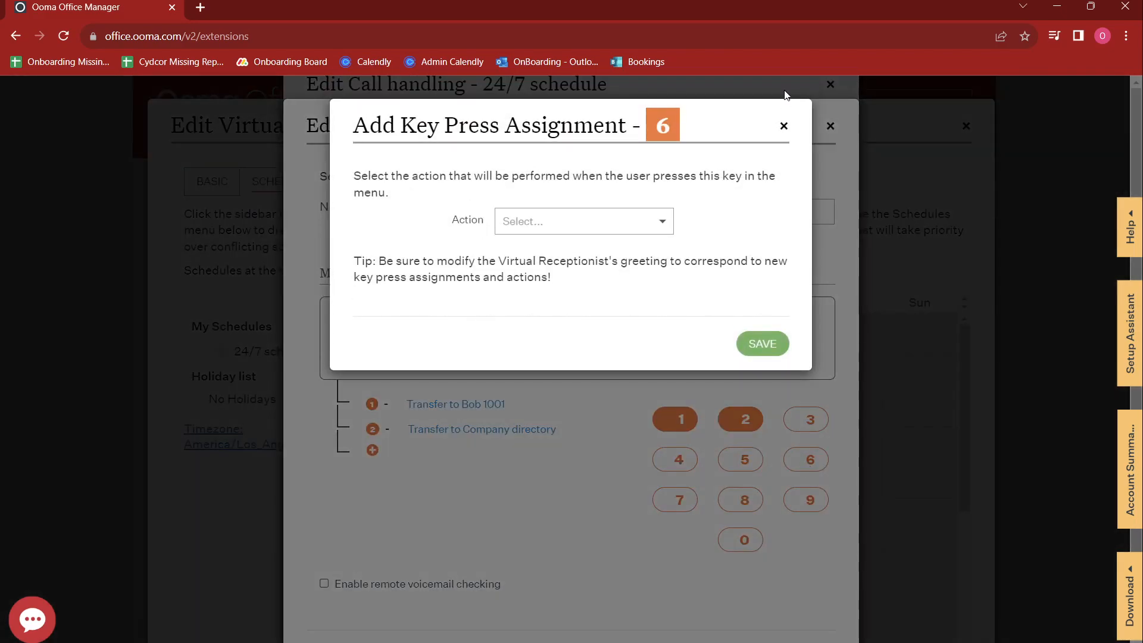
left_click(783, 127)
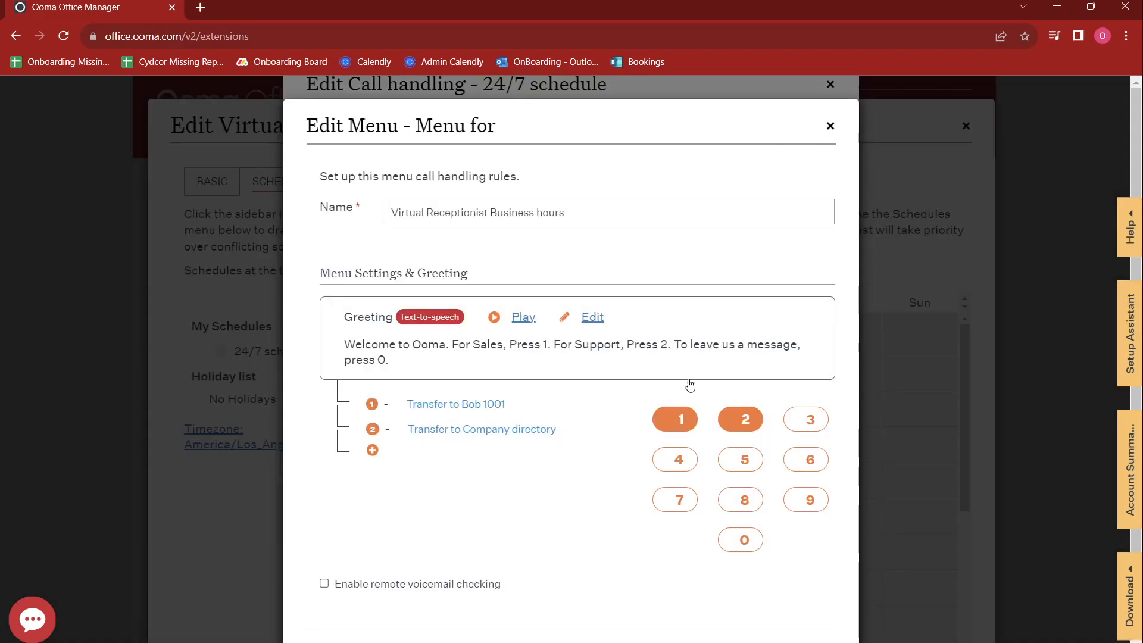
Step: Set key 2 to transfer calls to the Support extension, then start editing key 1
left_click(516, 430)
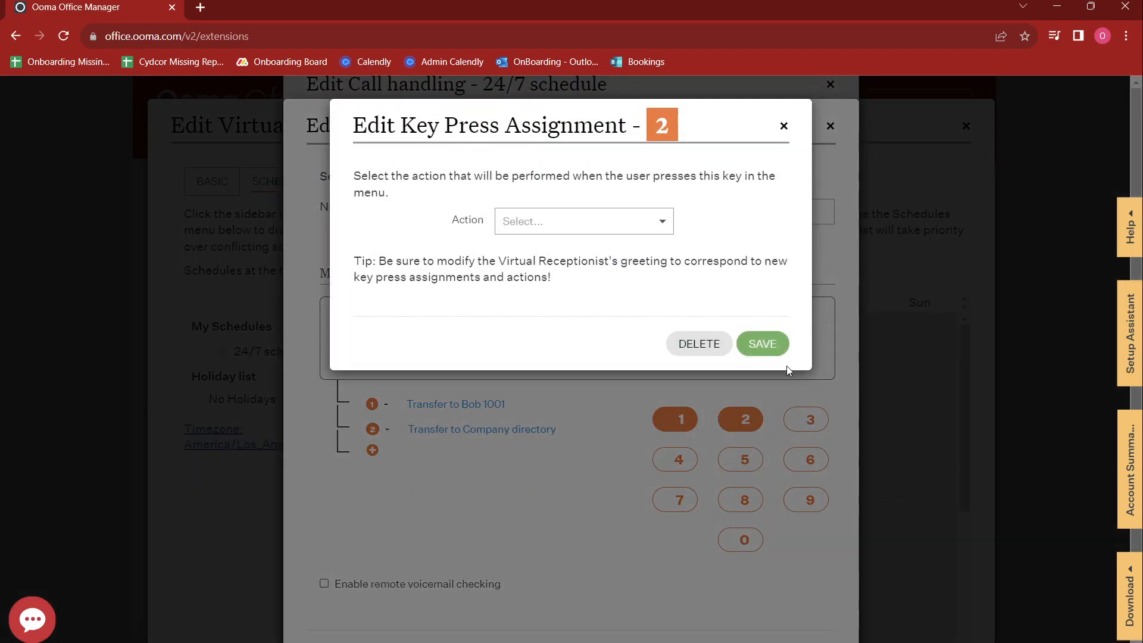
left_click(783, 126)
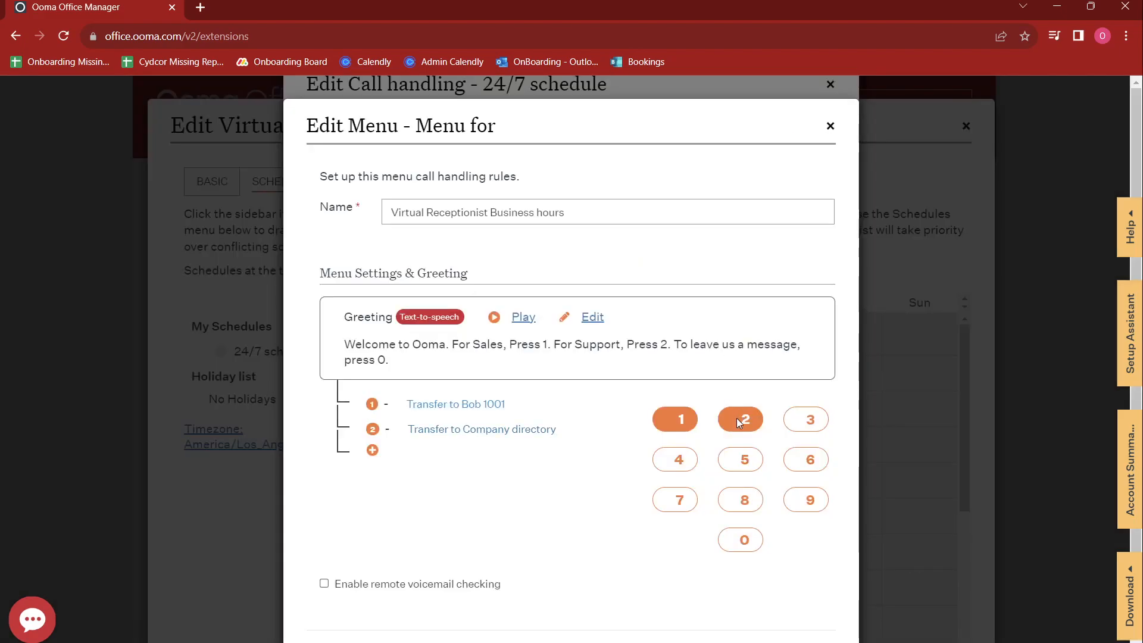
left_click(738, 422)
left_click(645, 228)
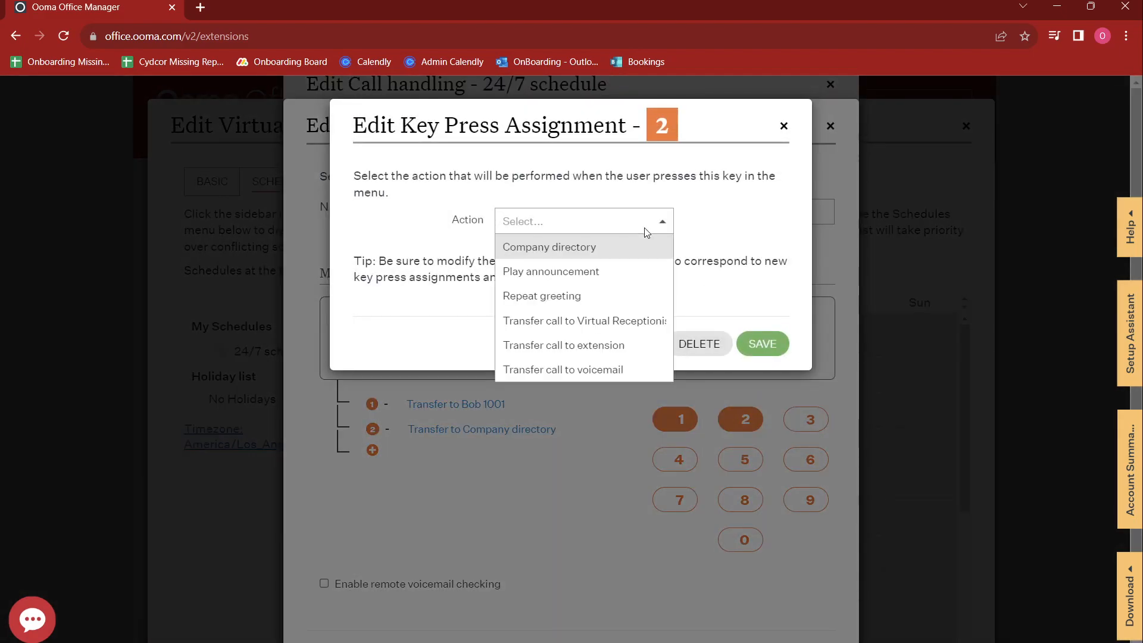
left_click(594, 345)
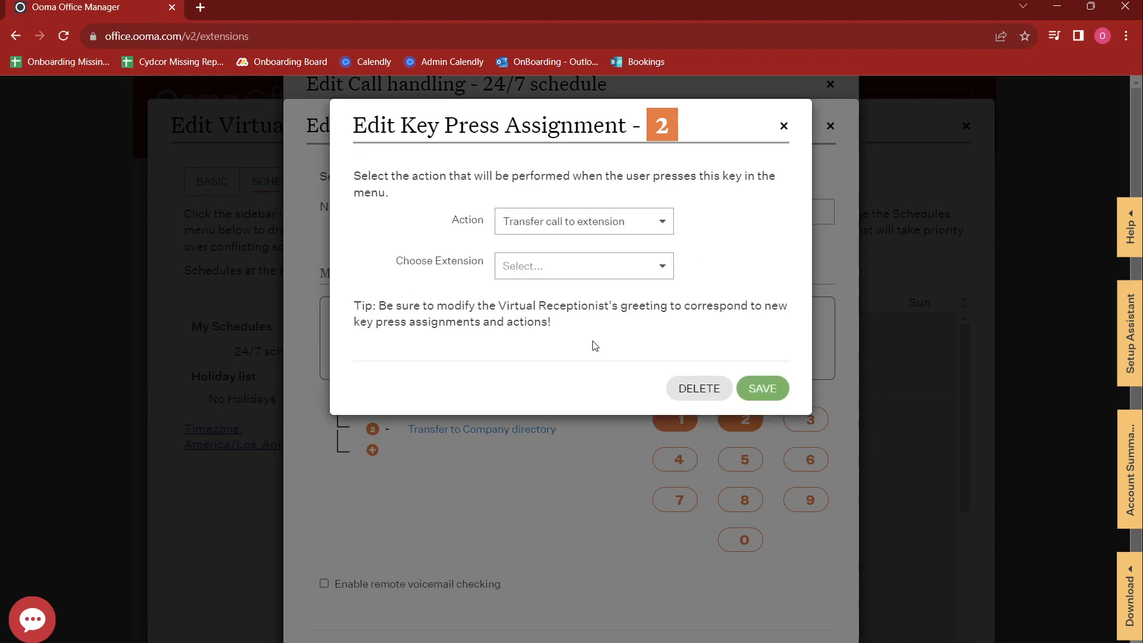
left_click(615, 264)
left_click(576, 390)
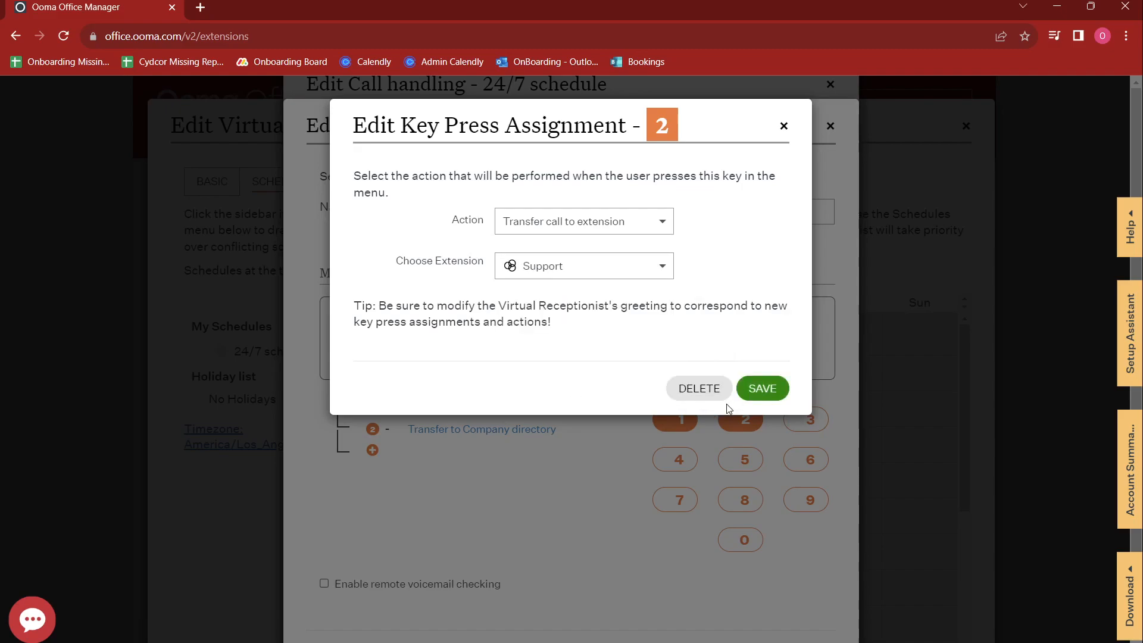
left_click(762, 388)
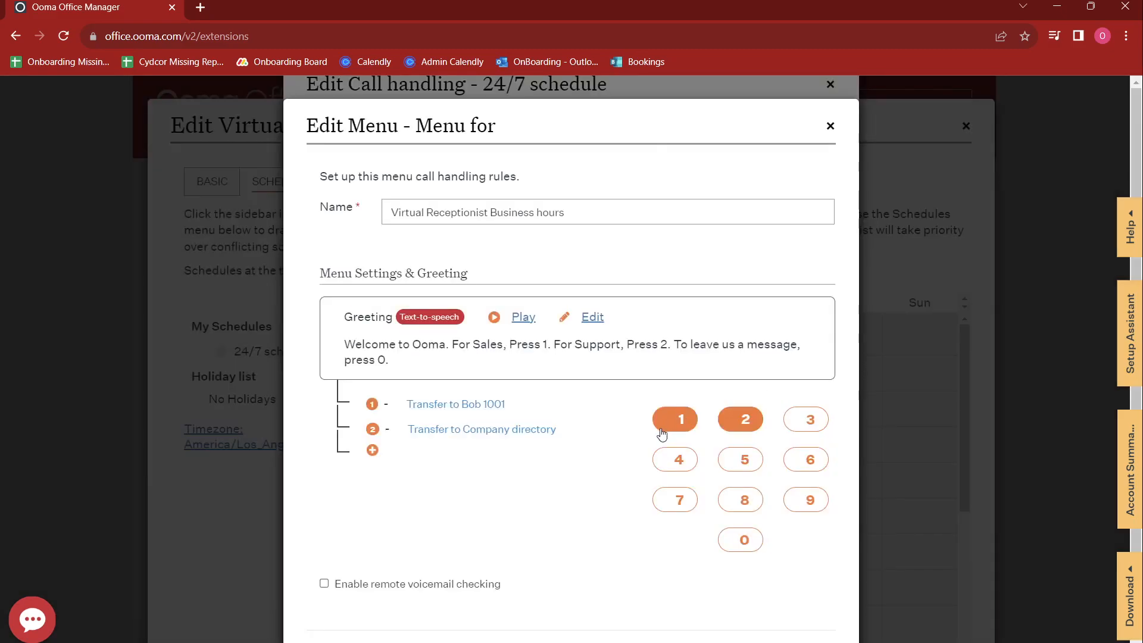
left_click(680, 421)
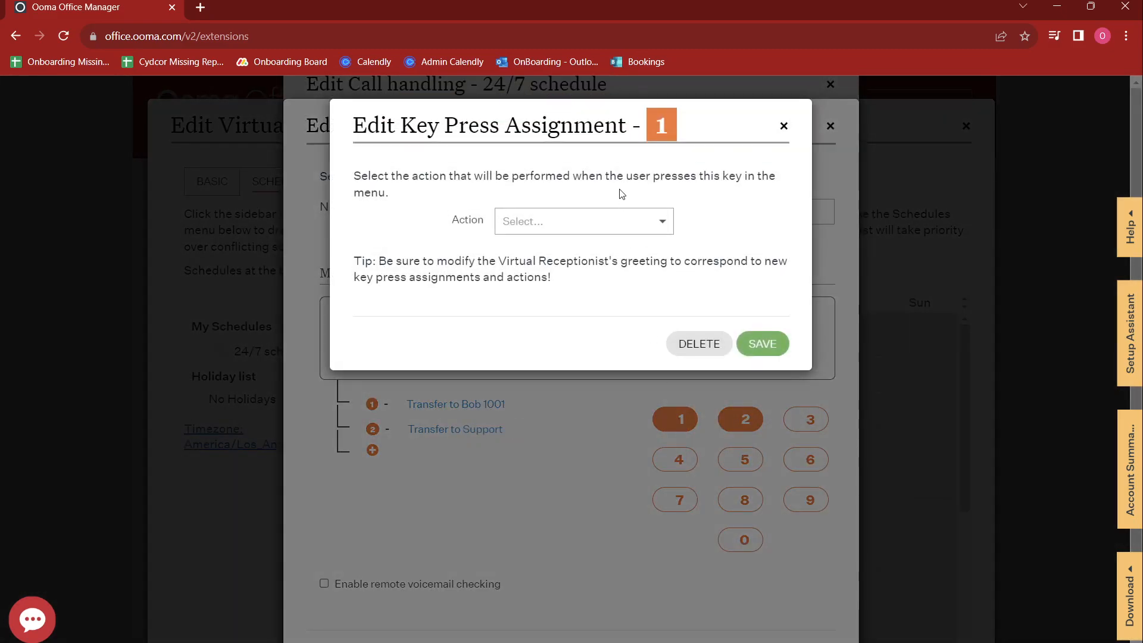
left_click(608, 223)
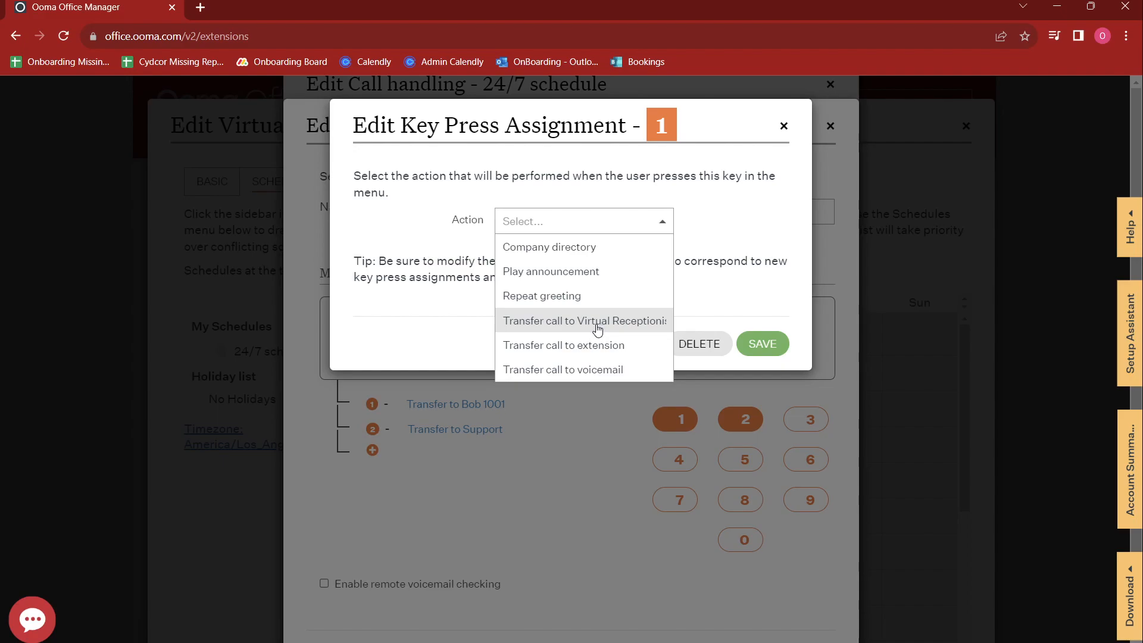
Step: Set key 1 to transfer calls to the Sales extension and save it
left_click(622, 348)
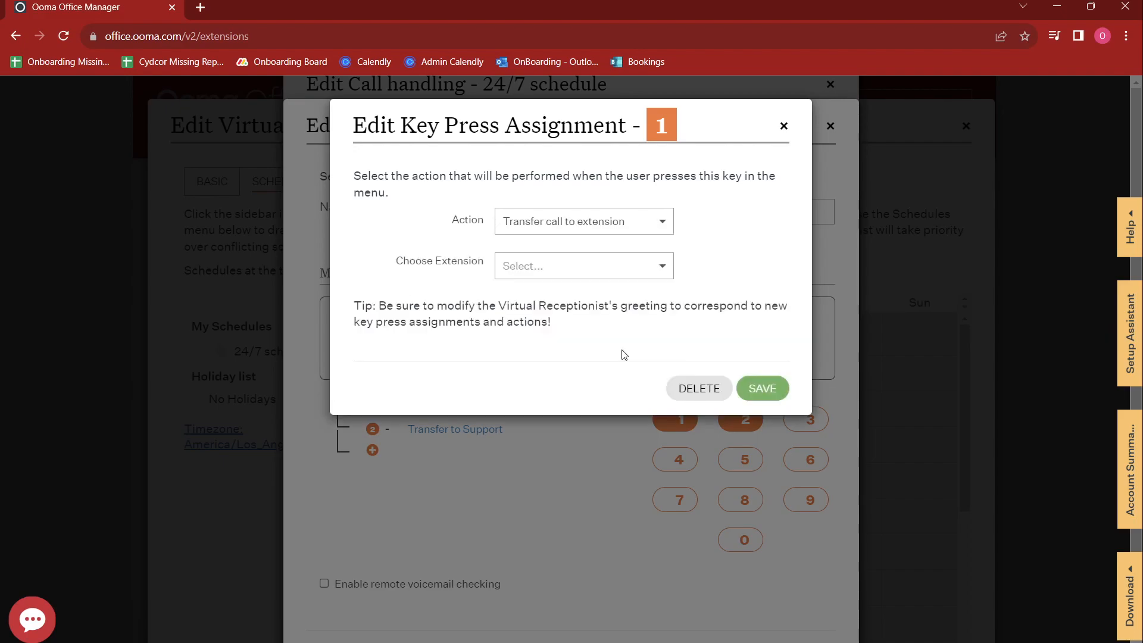
left_click(629, 265)
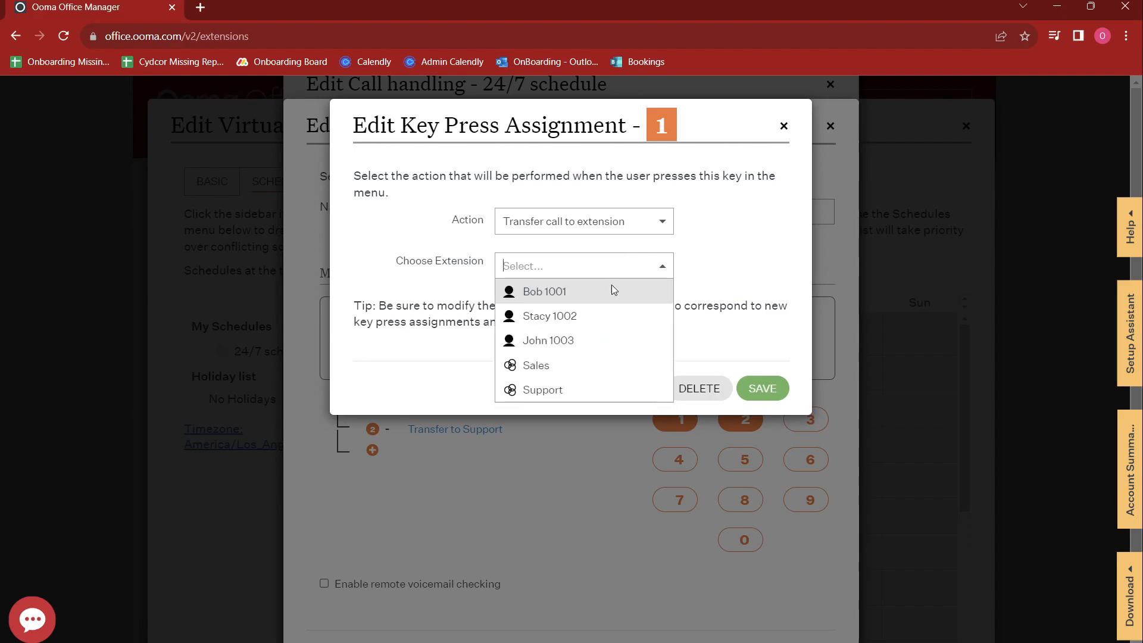
left_click(570, 368)
left_click(629, 223)
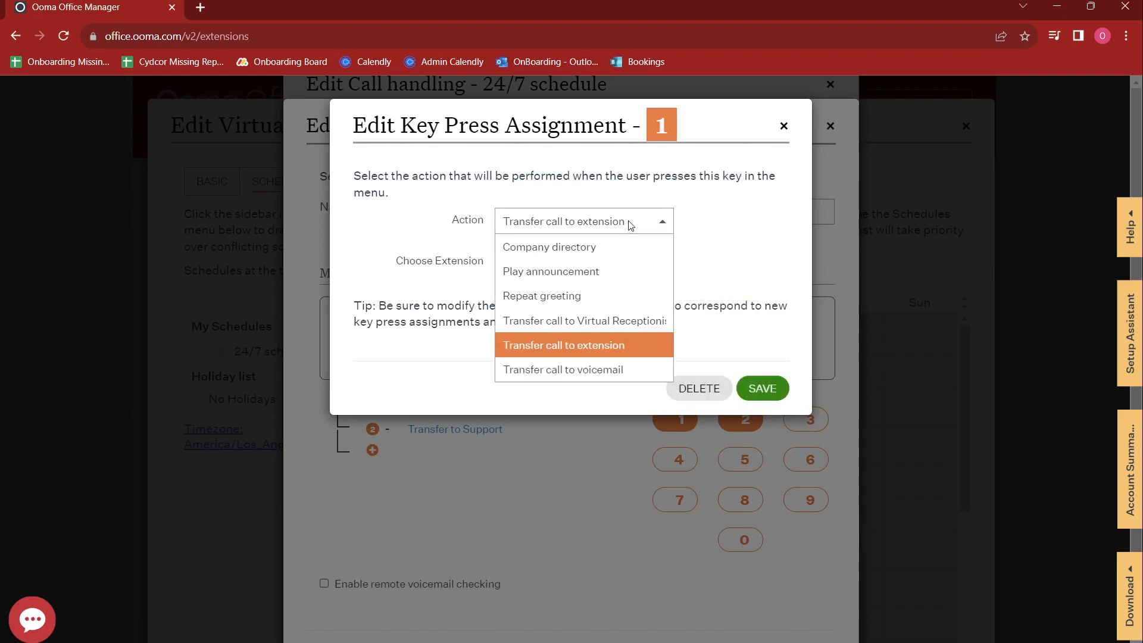
left_click(606, 351)
left_click(629, 269)
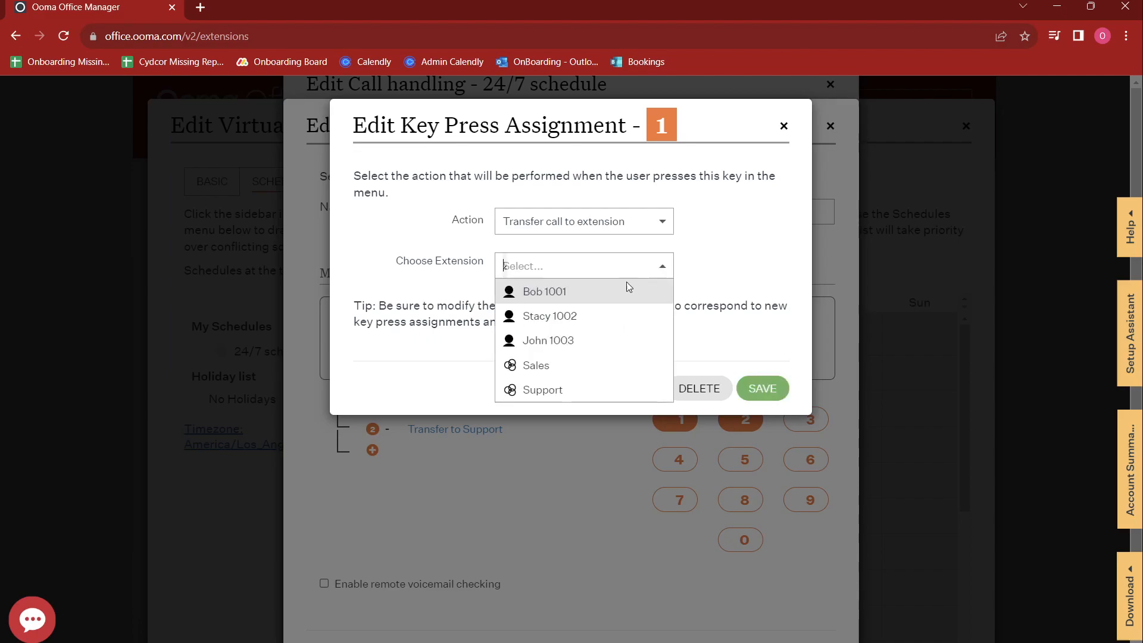
left_click(604, 366)
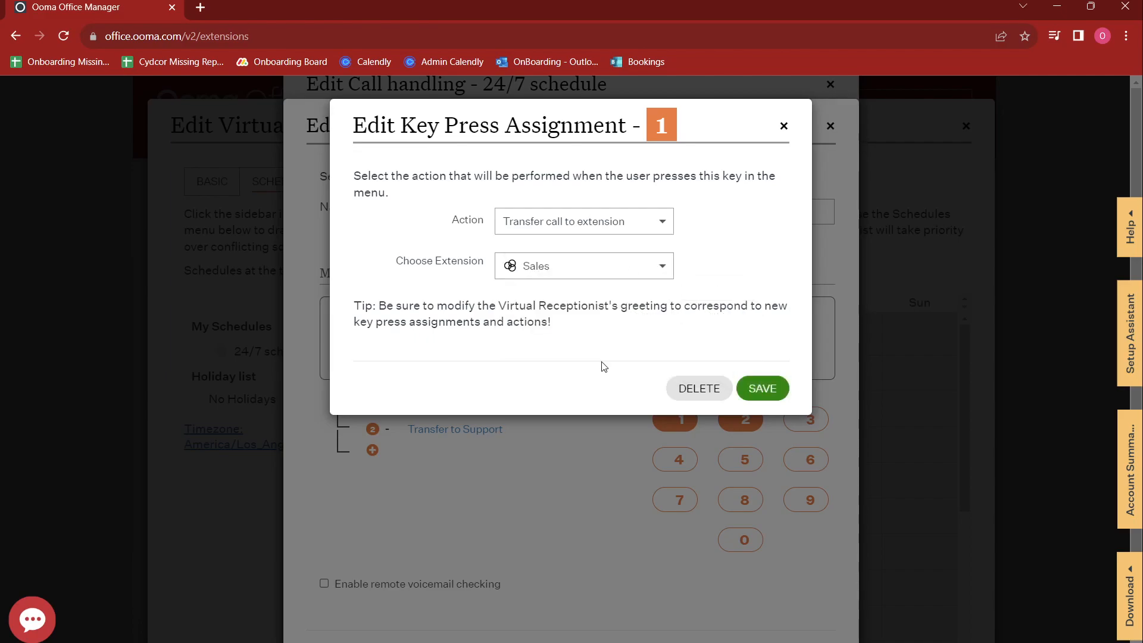
left_click(774, 390)
Step: Rename the menu to 'Business hours menu', then save and confirm
scroll(796, 625, "down", 1)
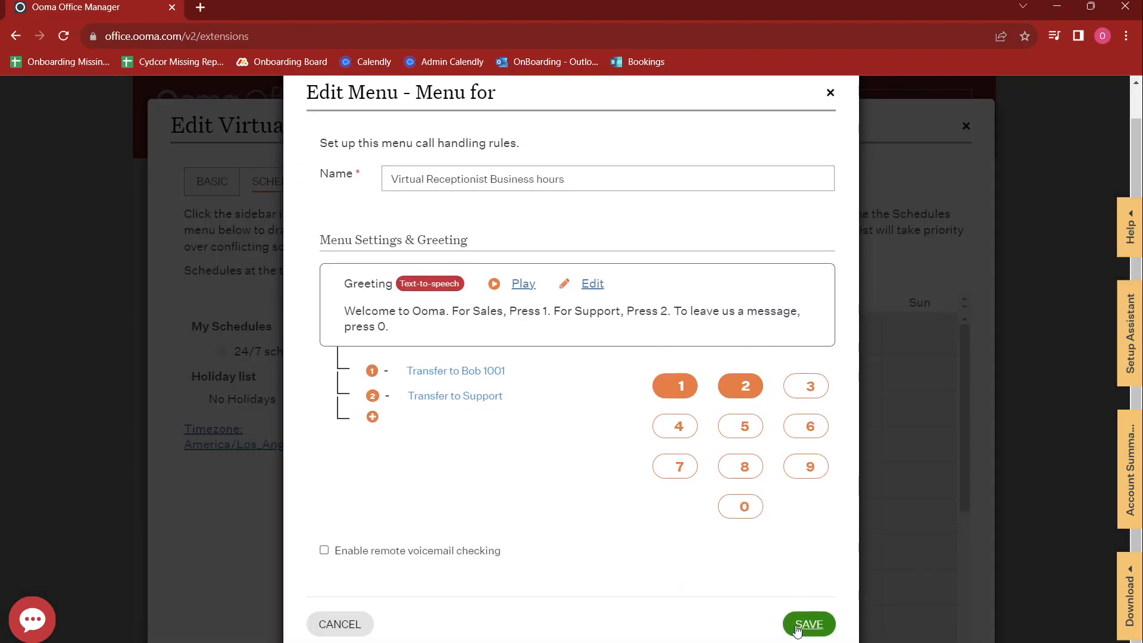
left_click_drag(490, 179, 383, 166)
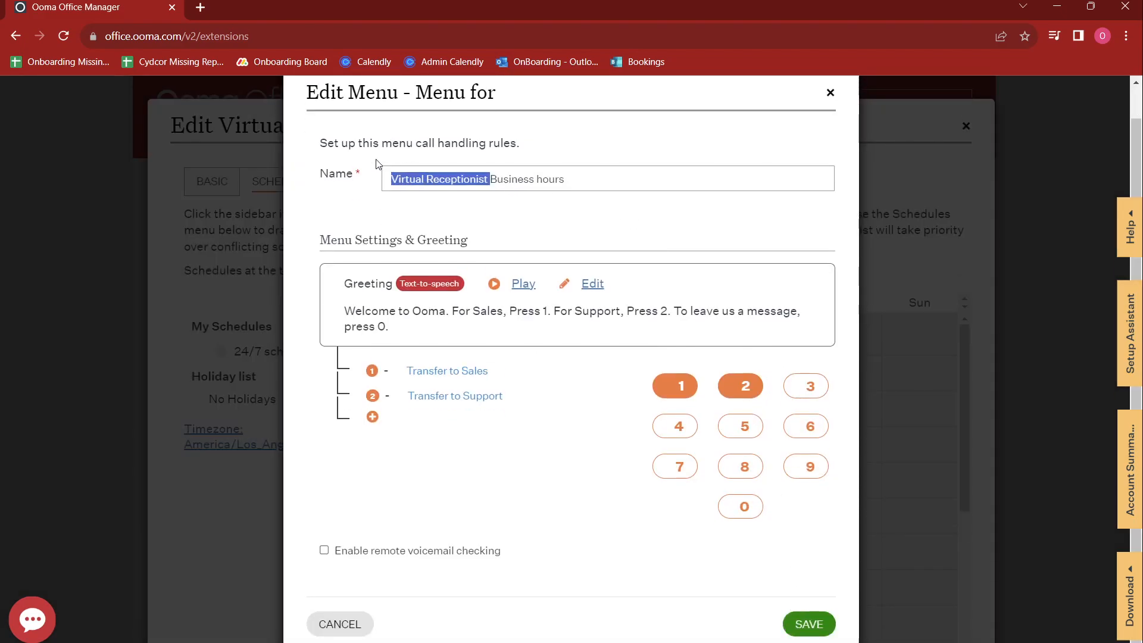
key("BackSpace")
left_click(490, 189)
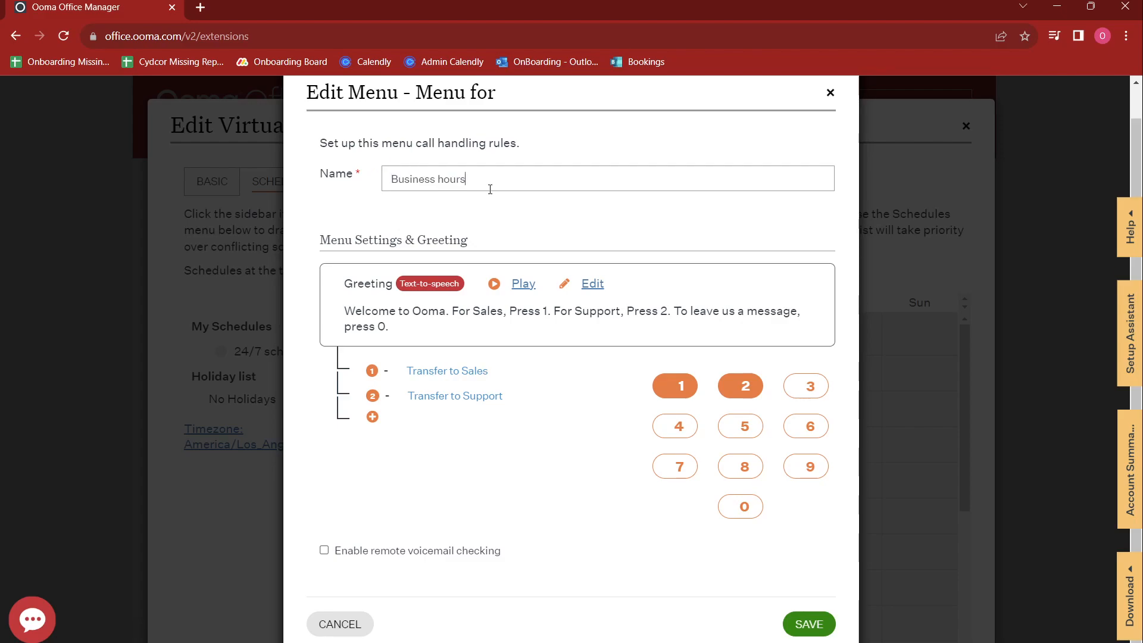
type("menu")
left_click(805, 626)
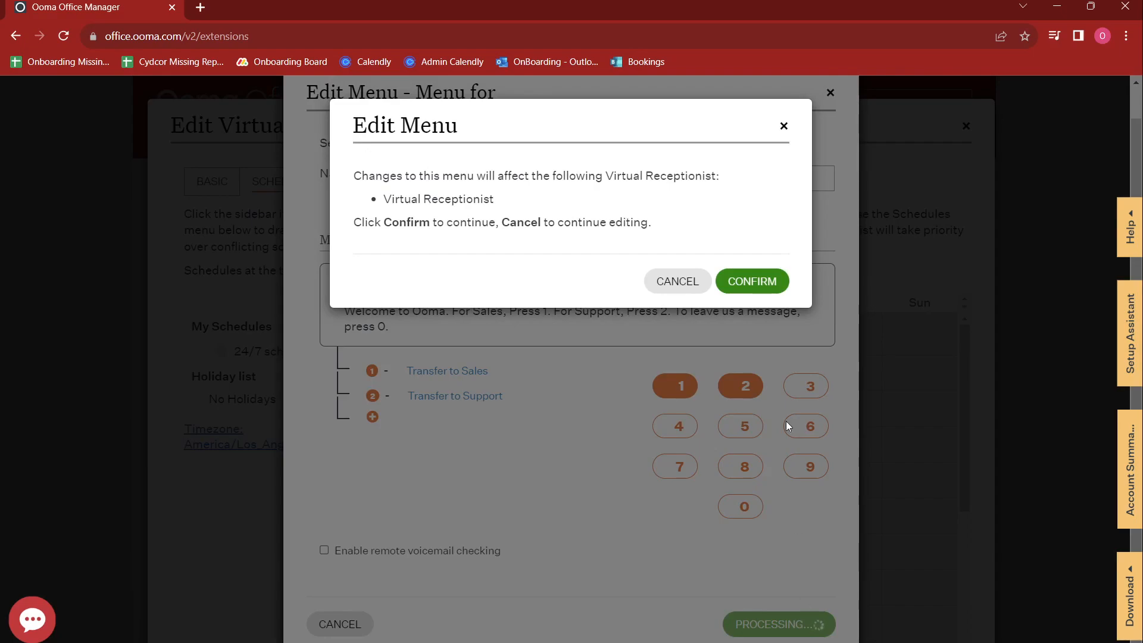
left_click(769, 281)
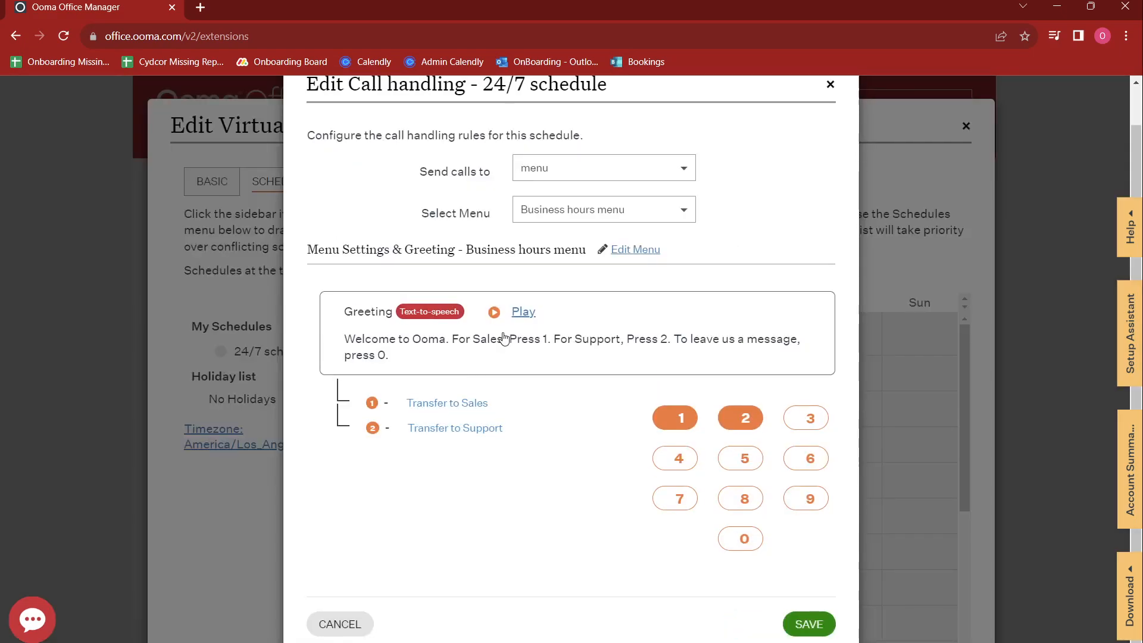
Step: Save the 24/7 call handling and start adding a new schedule to the receptionist
left_click(809, 625)
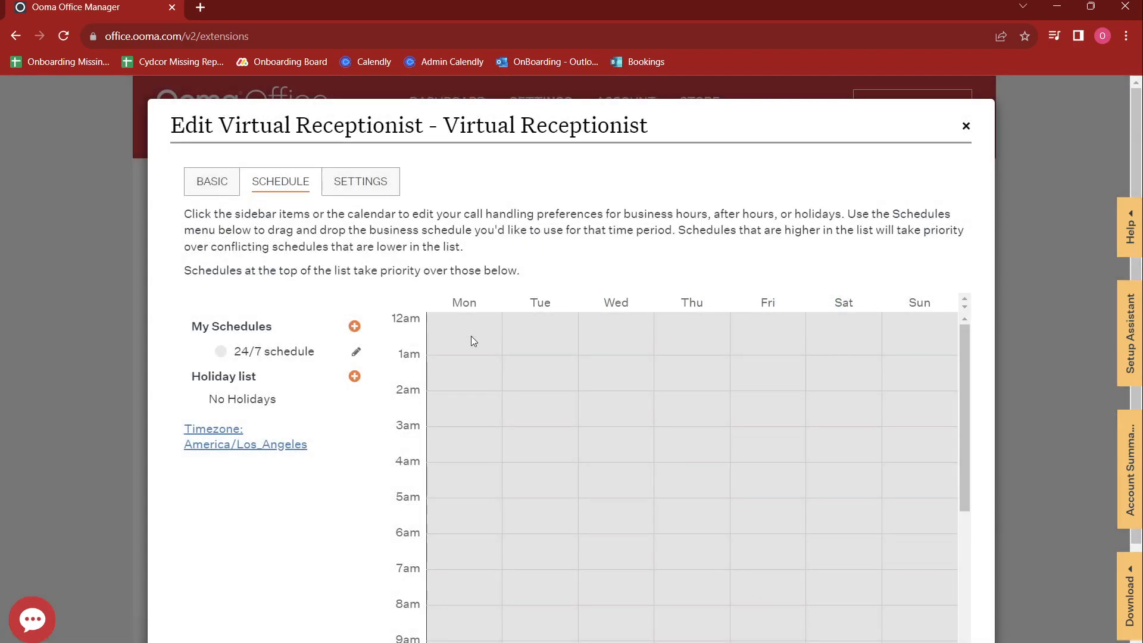
left_click(354, 328)
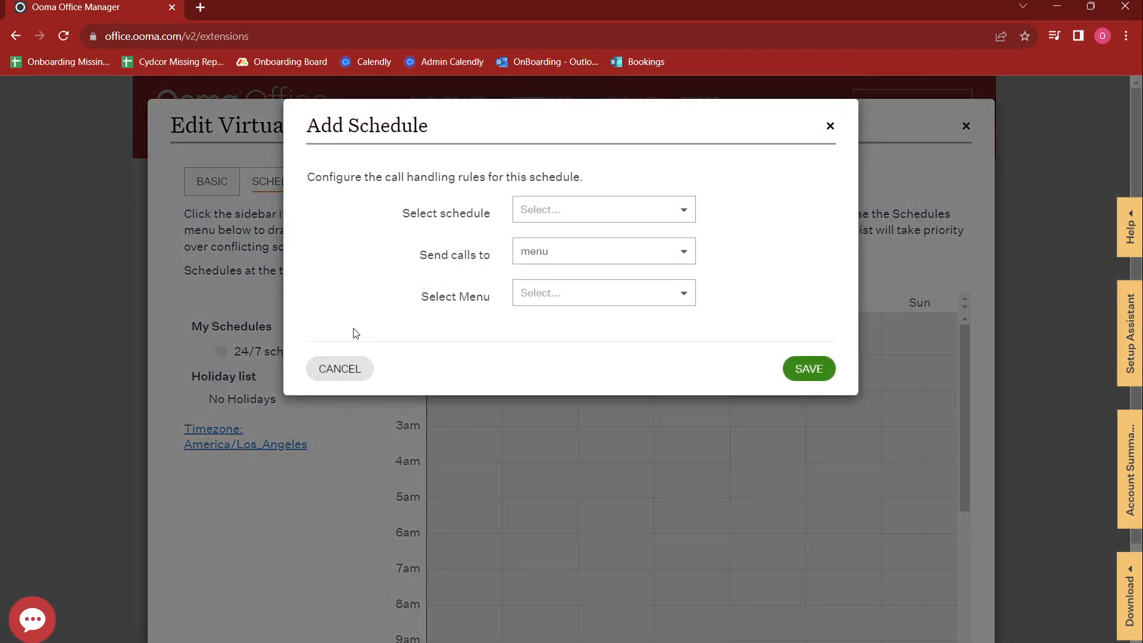
left_click(571, 210)
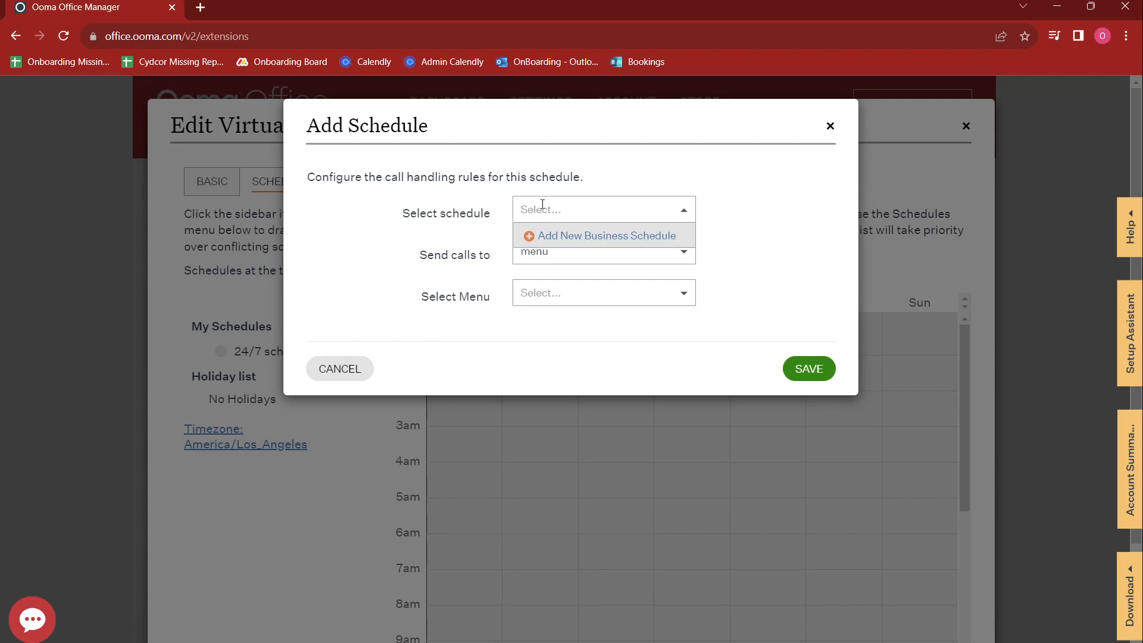
Step: Create a new schedule named 'Business Hours'
left_click(530, 239)
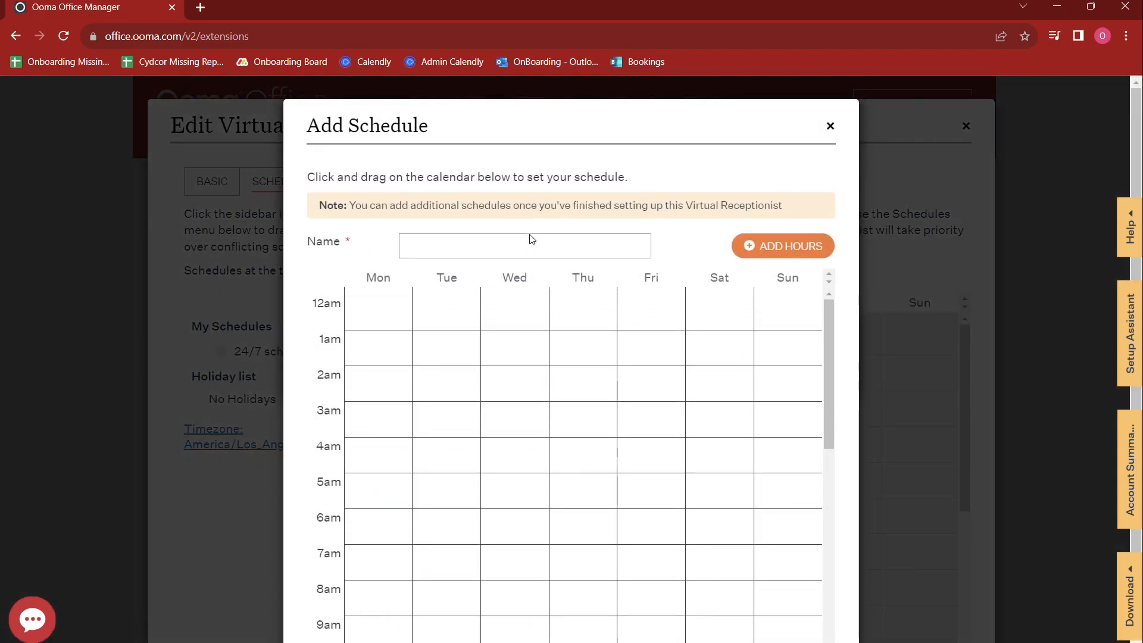
scroll(438, 319, "down", 2)
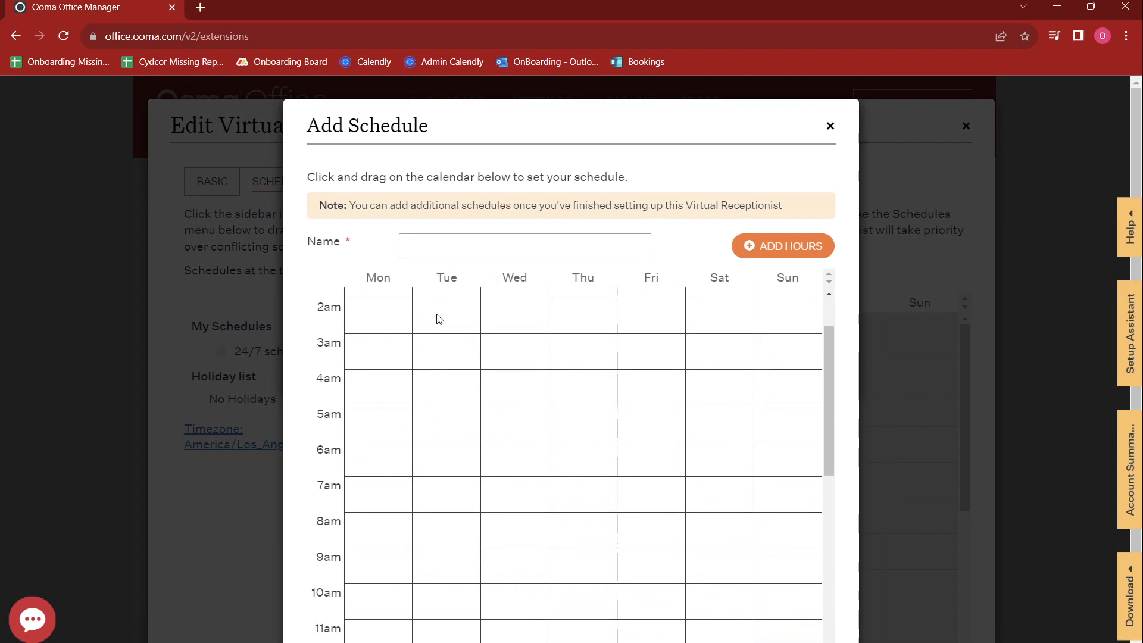
left_click(414, 244)
type("Business Hours")
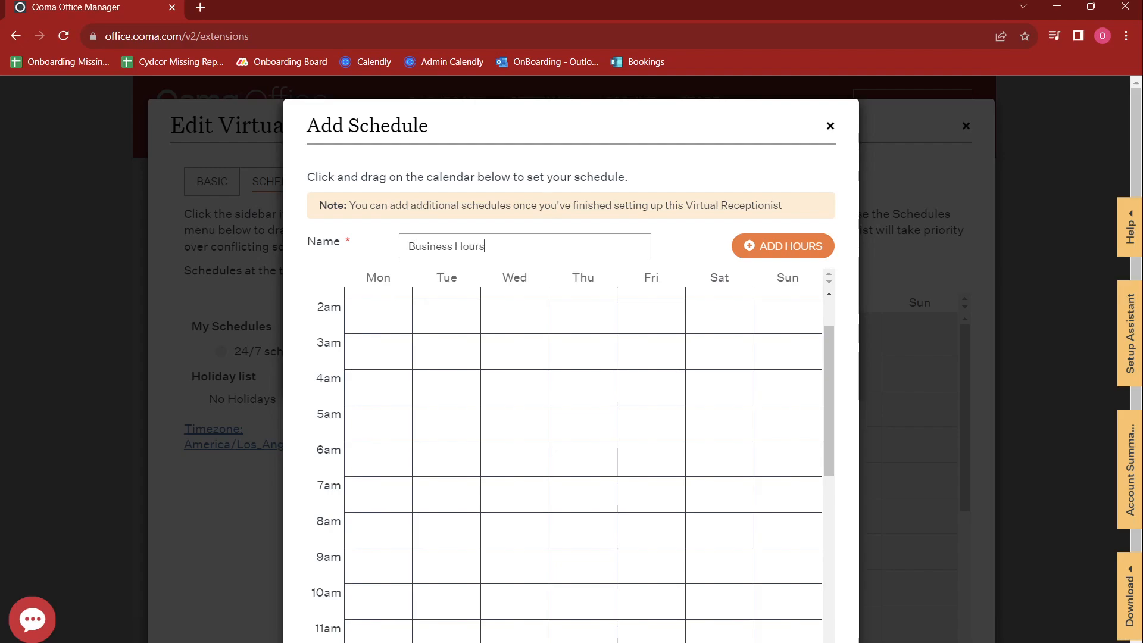
scroll(403, 427, "down", 4)
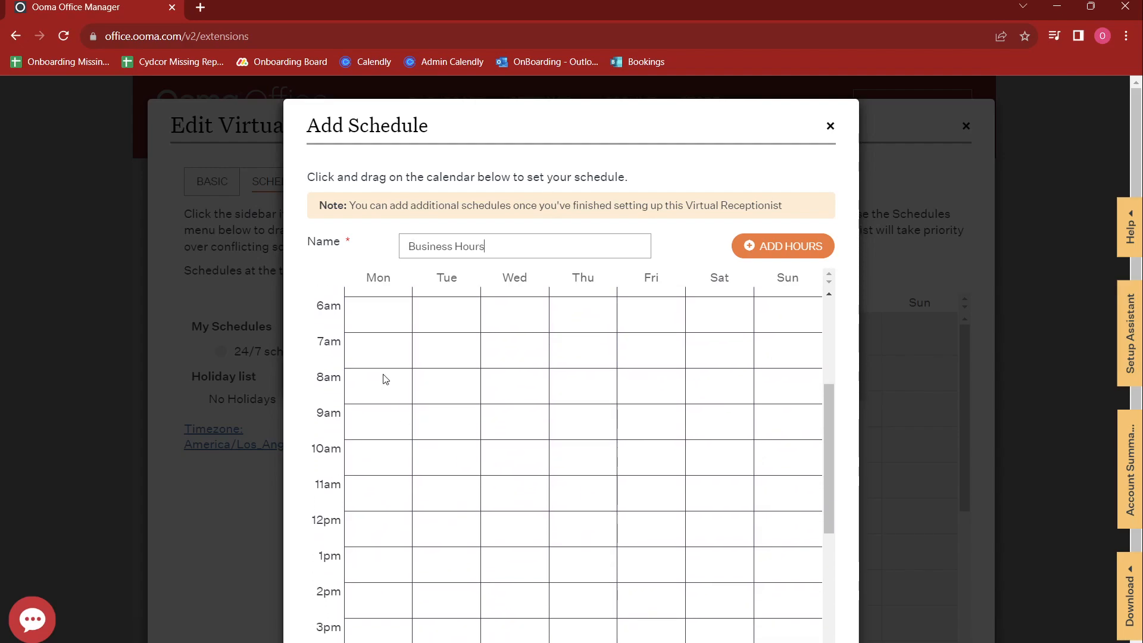
Step: Set 8:00 AM–5:00 PM hours for Monday–Thursday and Sunday, and save the schedule
left_click_drag(372, 375, 374, 631)
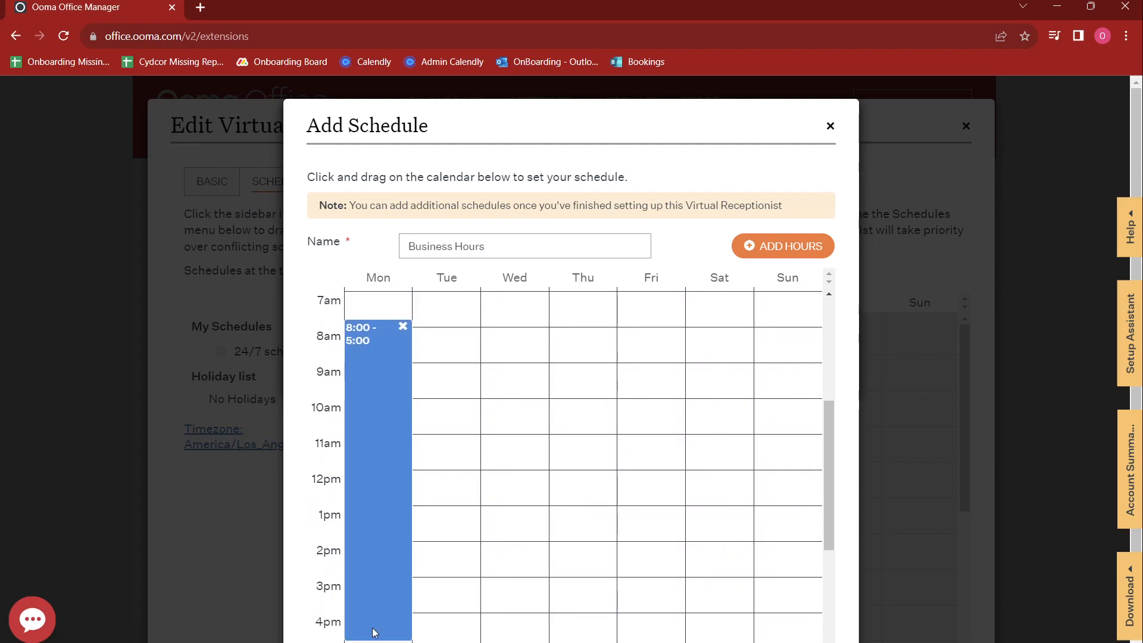
left_click(357, 343)
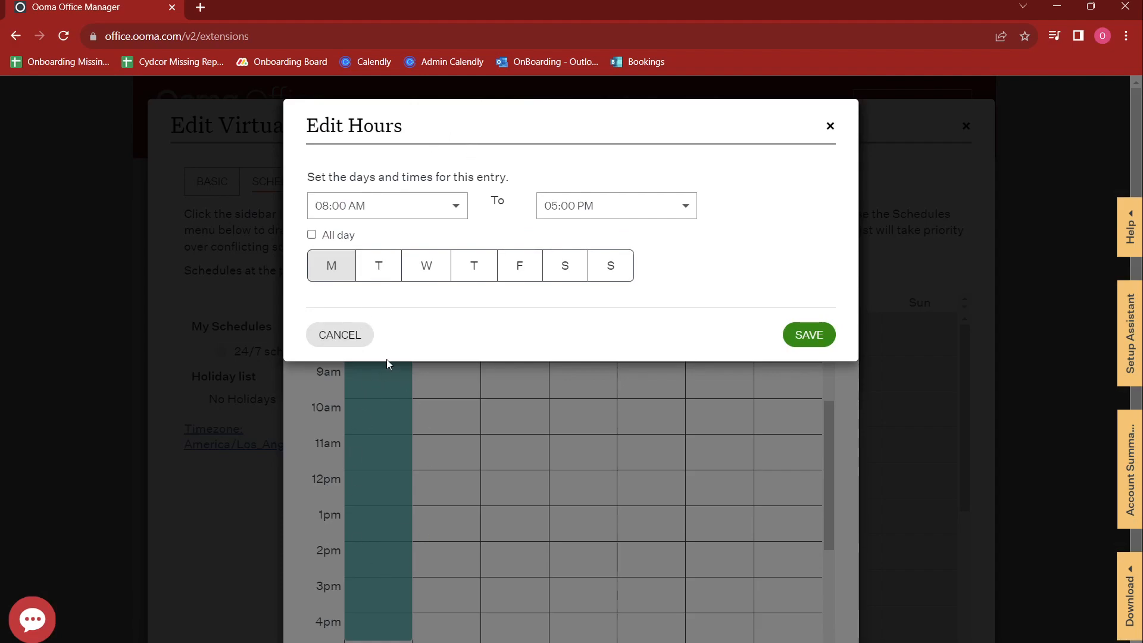
left_click(382, 263)
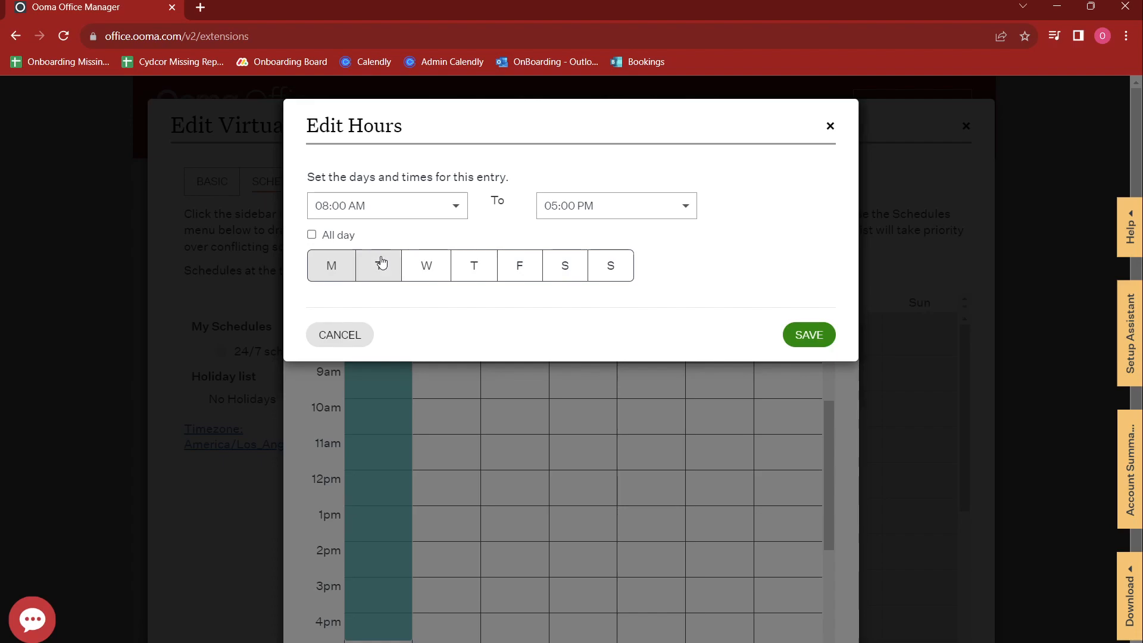
left_click(422, 266)
left_click(474, 268)
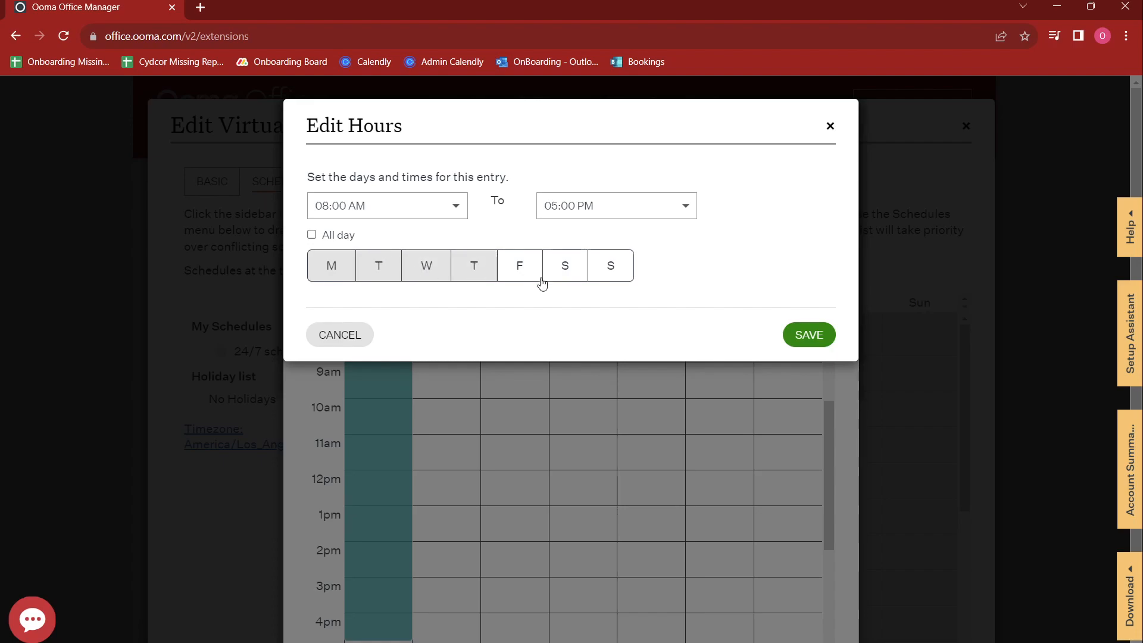
left_click(625, 266)
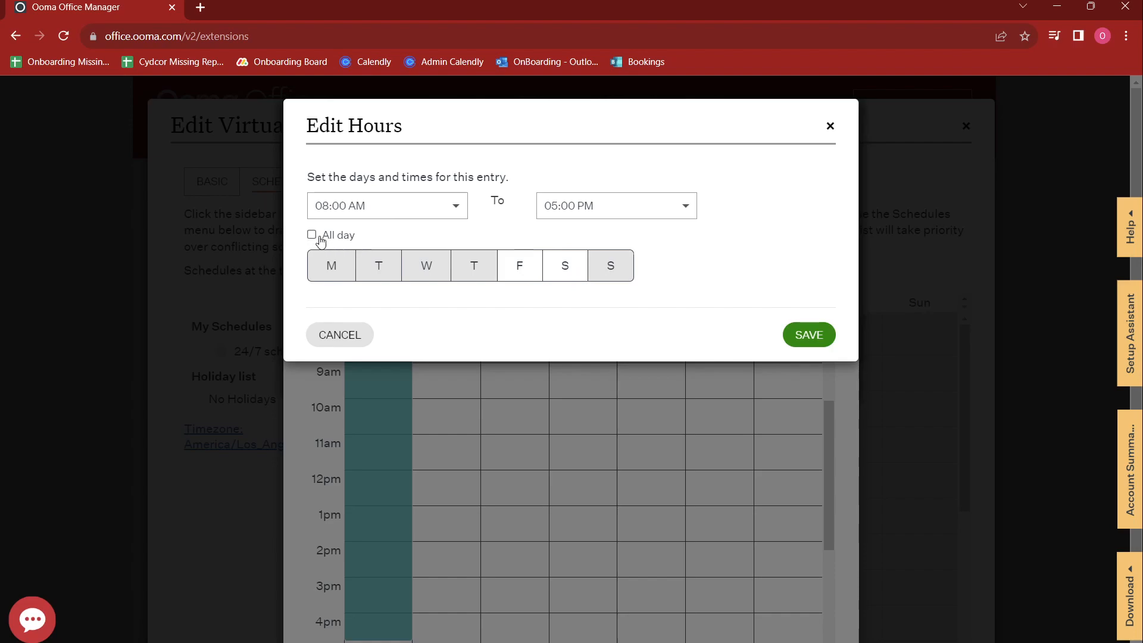
left_click(809, 334)
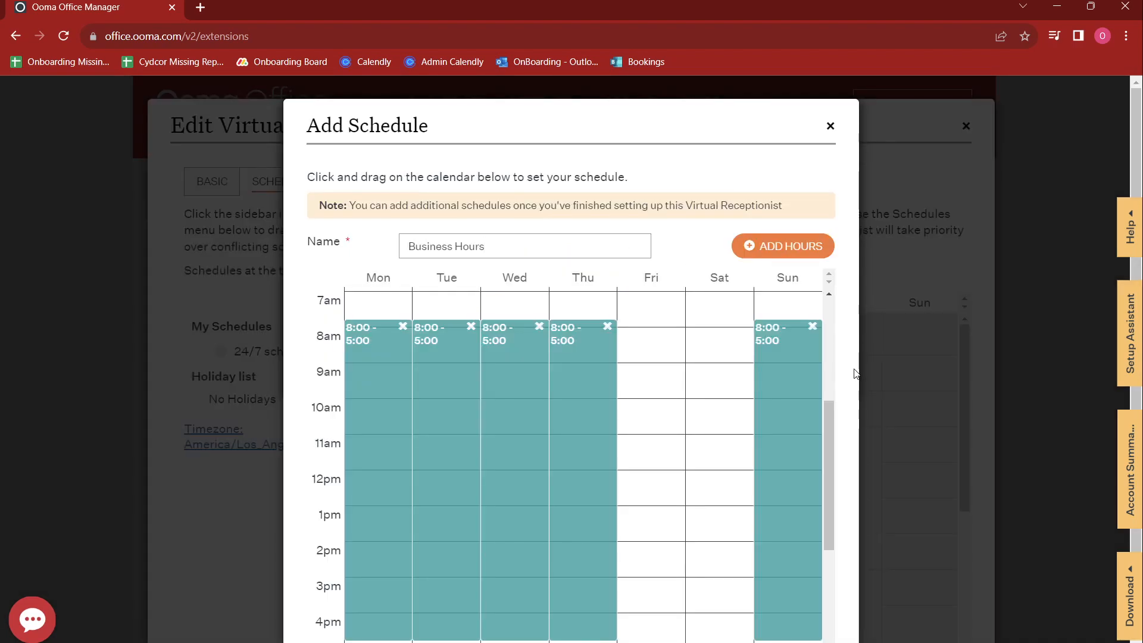
scroll(809, 476, "down", 2)
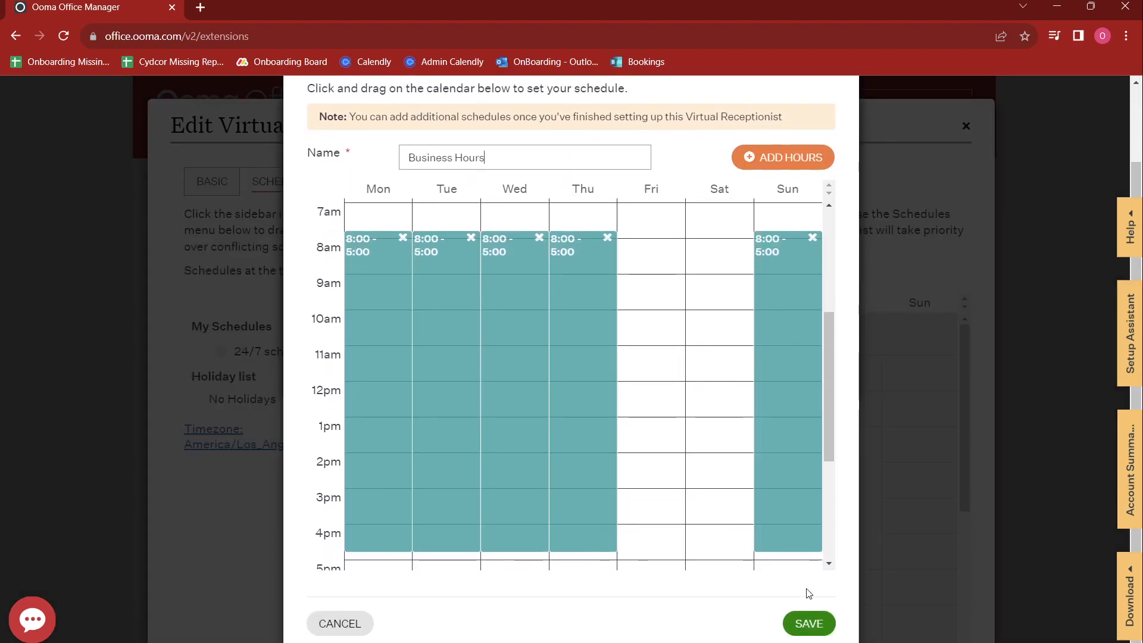
left_click(809, 623)
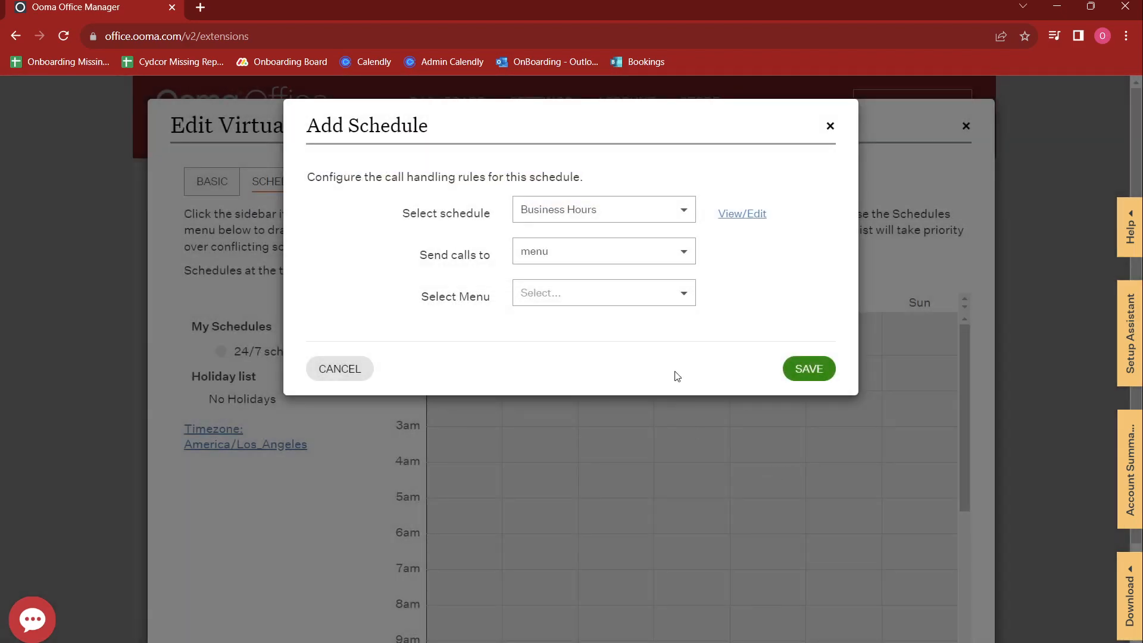
Step: Route Business Hours calls to 'Business hours menu' and save the call handling
left_click(605, 299)
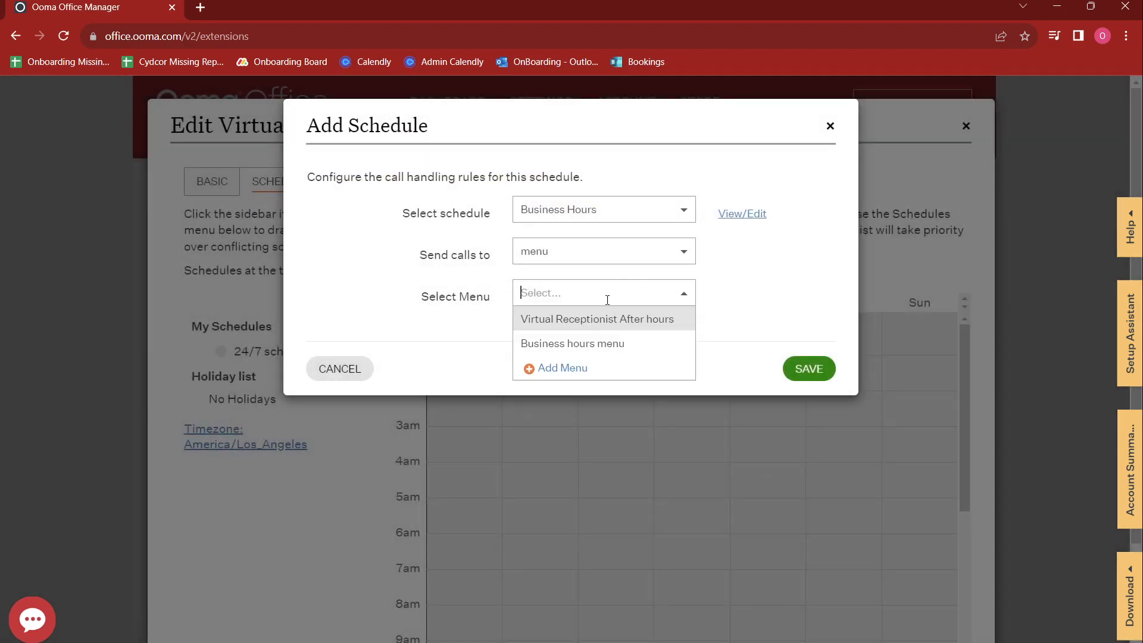
left_click(582, 343)
scroll(676, 365, "down", 2)
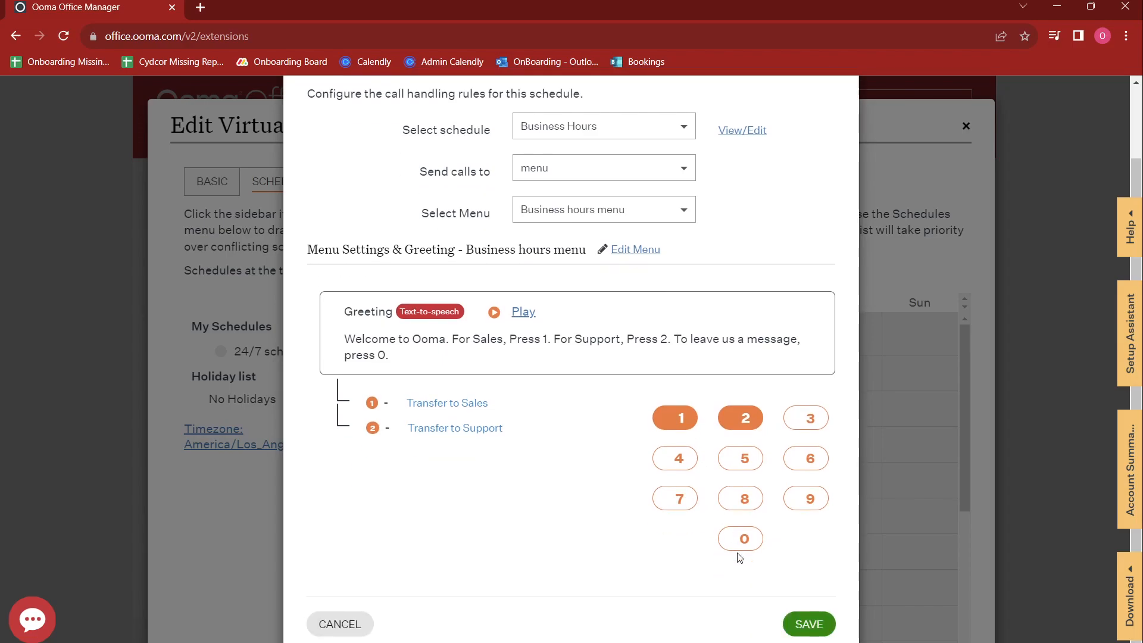
left_click(806, 623)
scroll(641, 335, "down", 3)
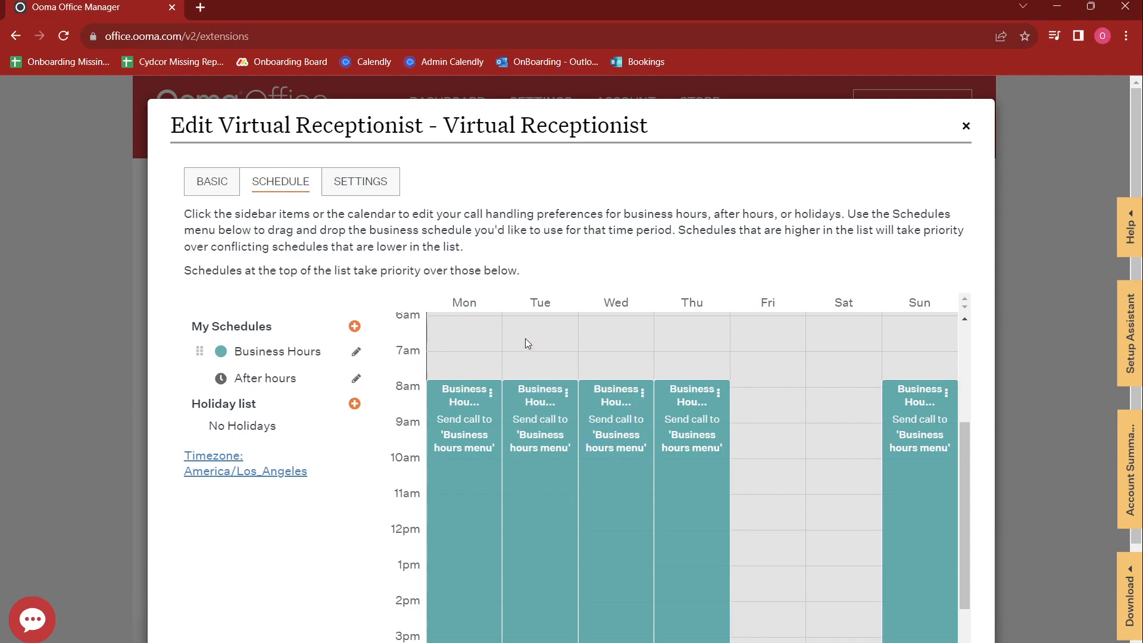
scroll(525, 338, "down", 1)
scroll(612, 237, "down", 2)
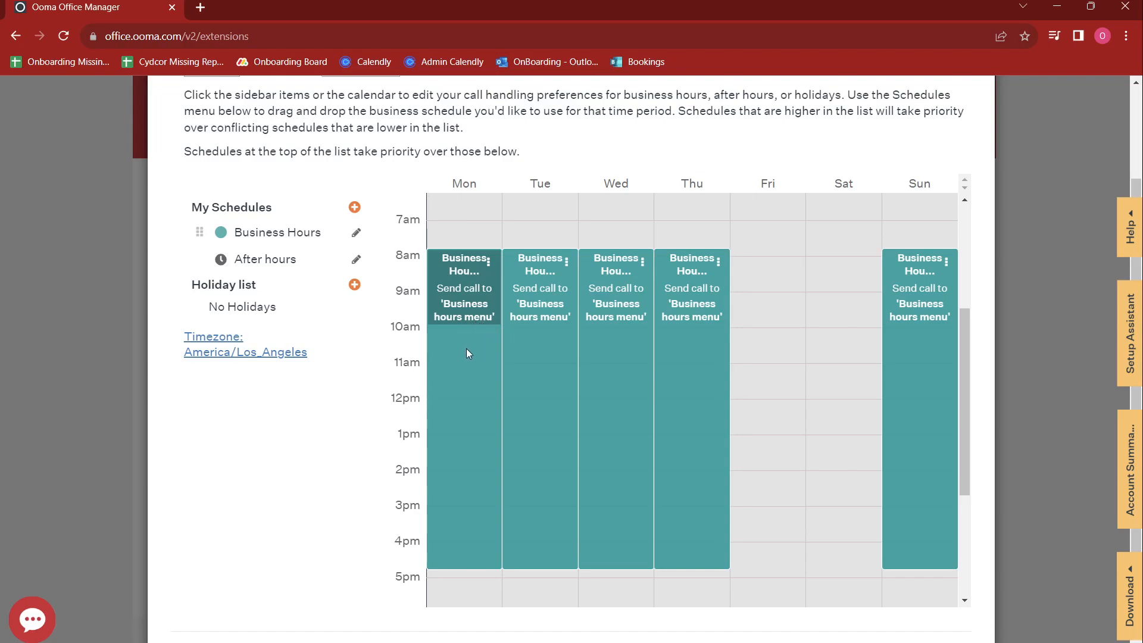
Step: Send after-hours calls to extension 1001's voicemail box
left_click(356, 262)
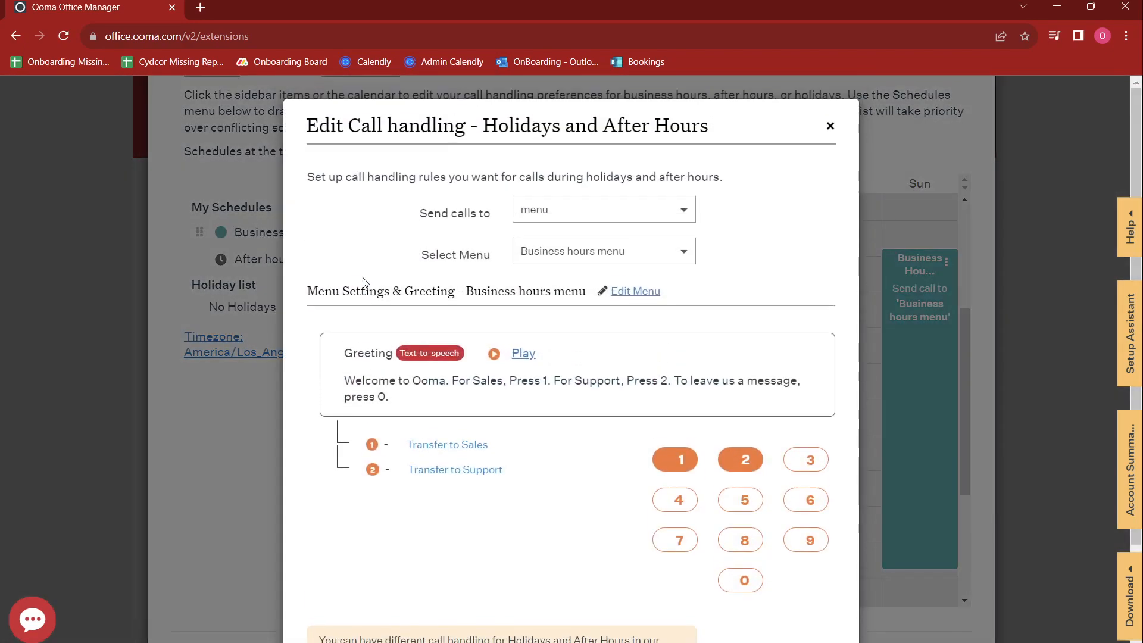
left_click(626, 217)
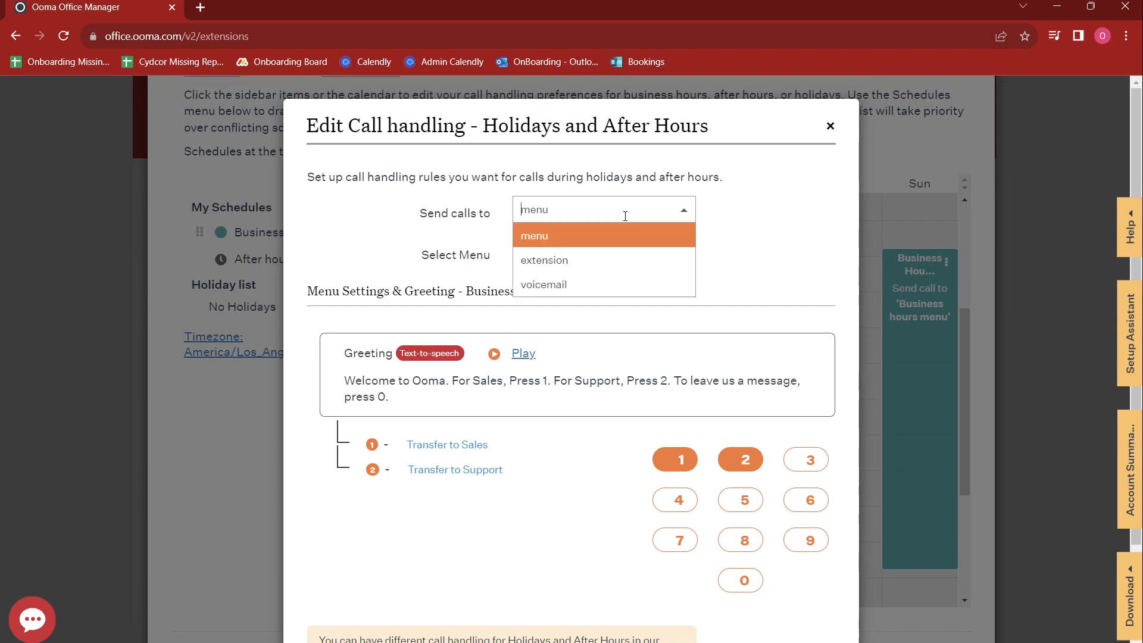
left_click(590, 284)
left_click(601, 251)
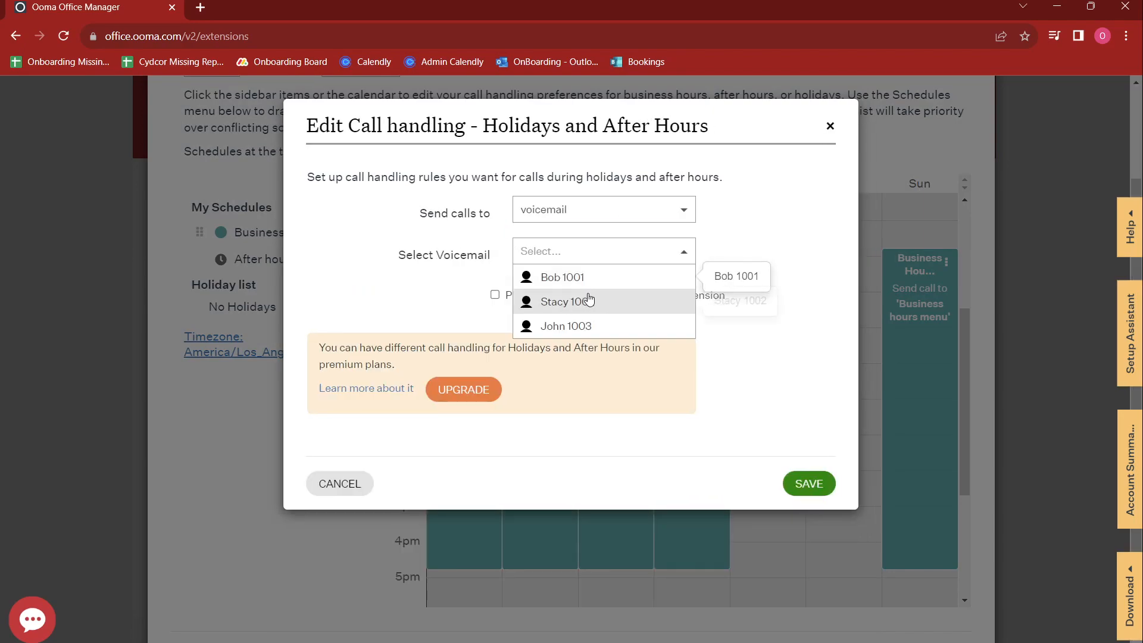
left_click(597, 279)
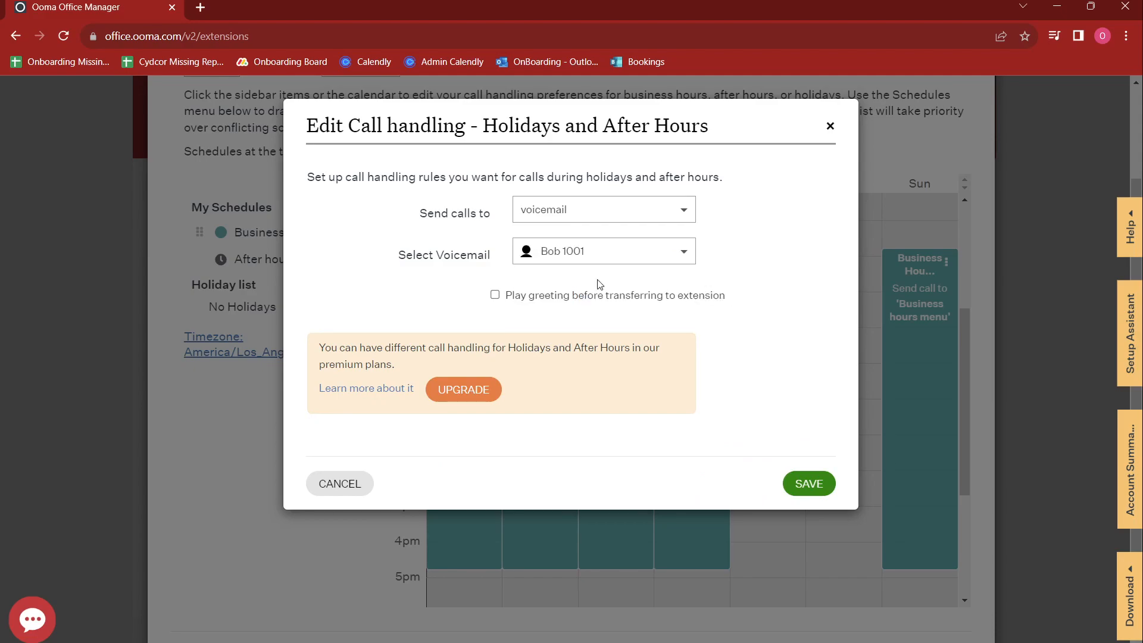
Step: Add the greeting 'You have reached us after hours. We are open Sunday through Thursday 8 to 5pm' and save
left_click(496, 295)
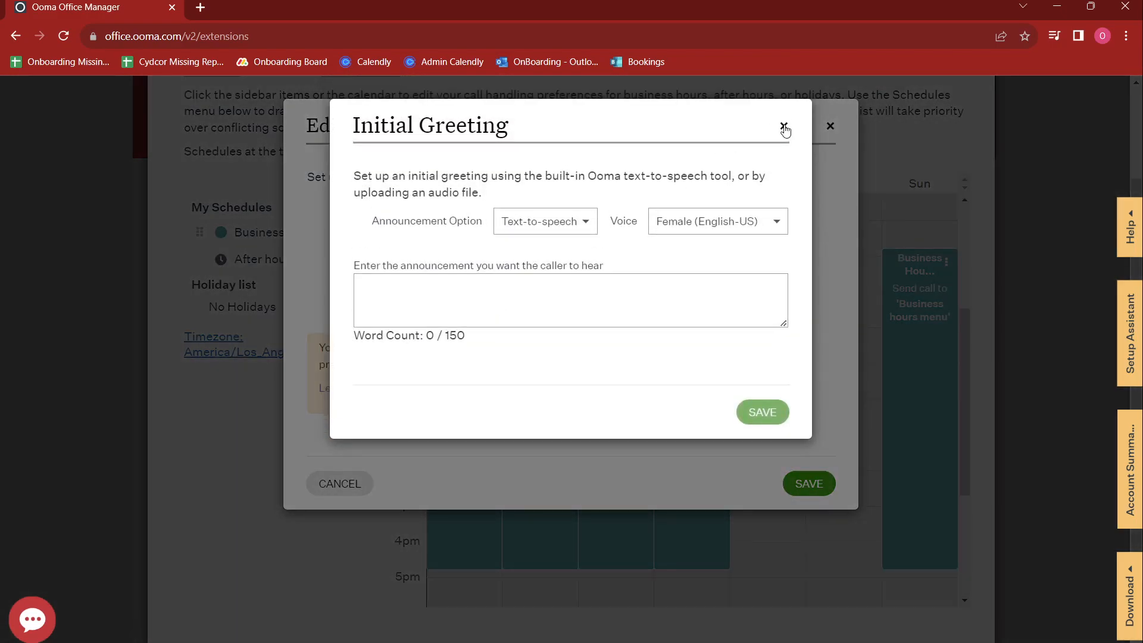
left_click(593, 310)
type("Y")
key("BackSpace")
type("You have r")
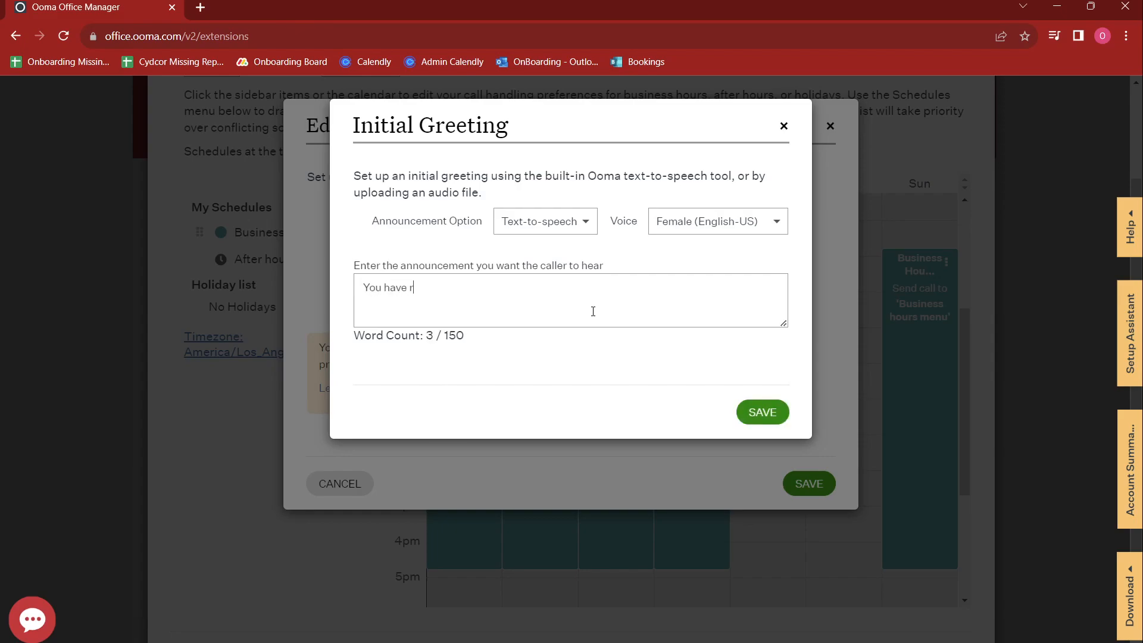
type("eached us after hours. We are open Sunday through Thursday 8 to 5pm")
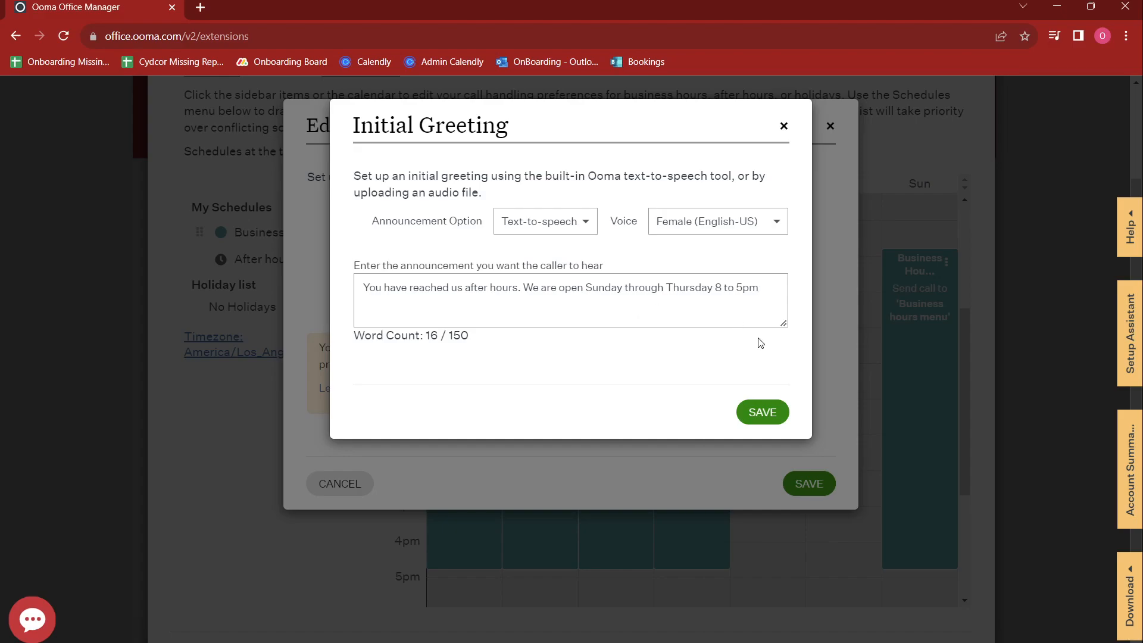
left_click(757, 415)
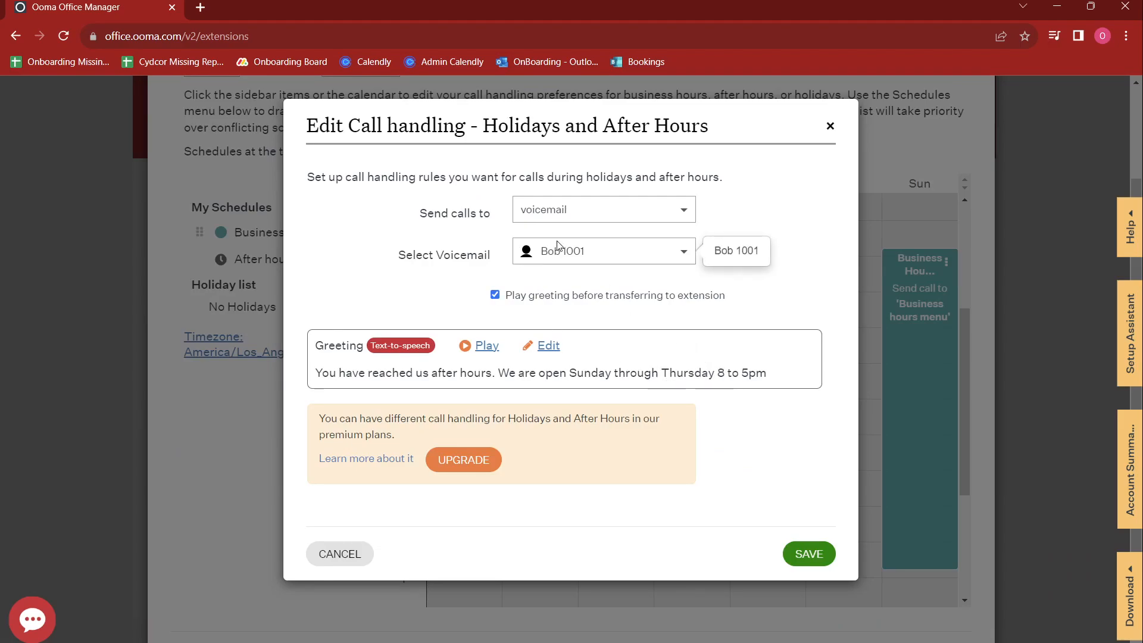
Step: Save the after-hours call handling settings
left_click(801, 555)
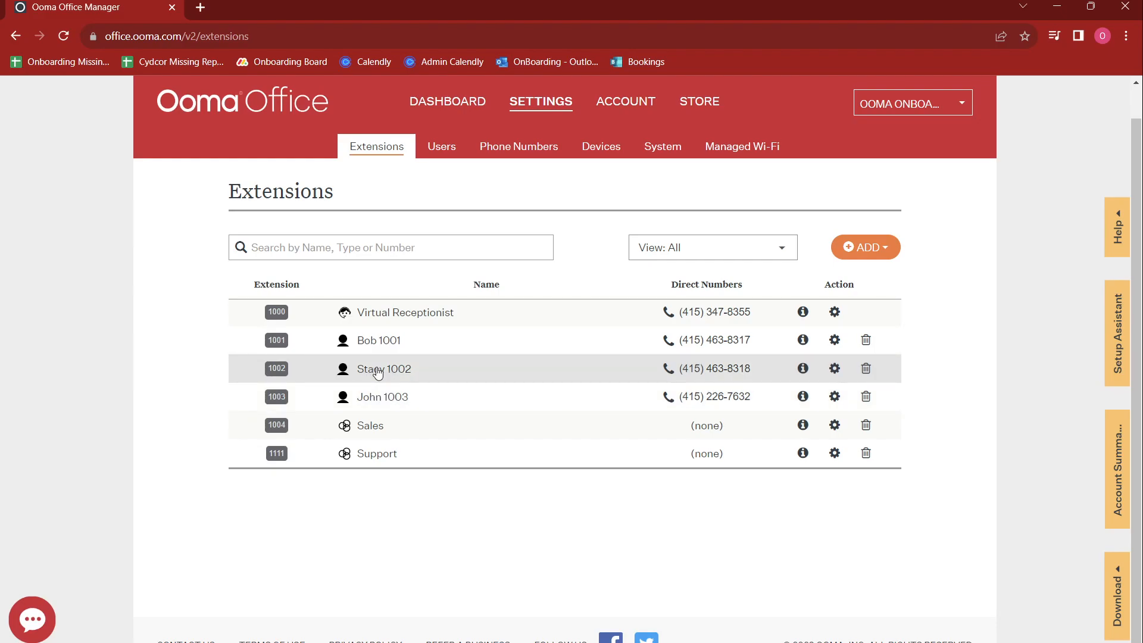
Step: Reopen the Virtual Receptionist and view its schedule of Business Hours blocks
left_click(438, 320)
left_click(296, 181)
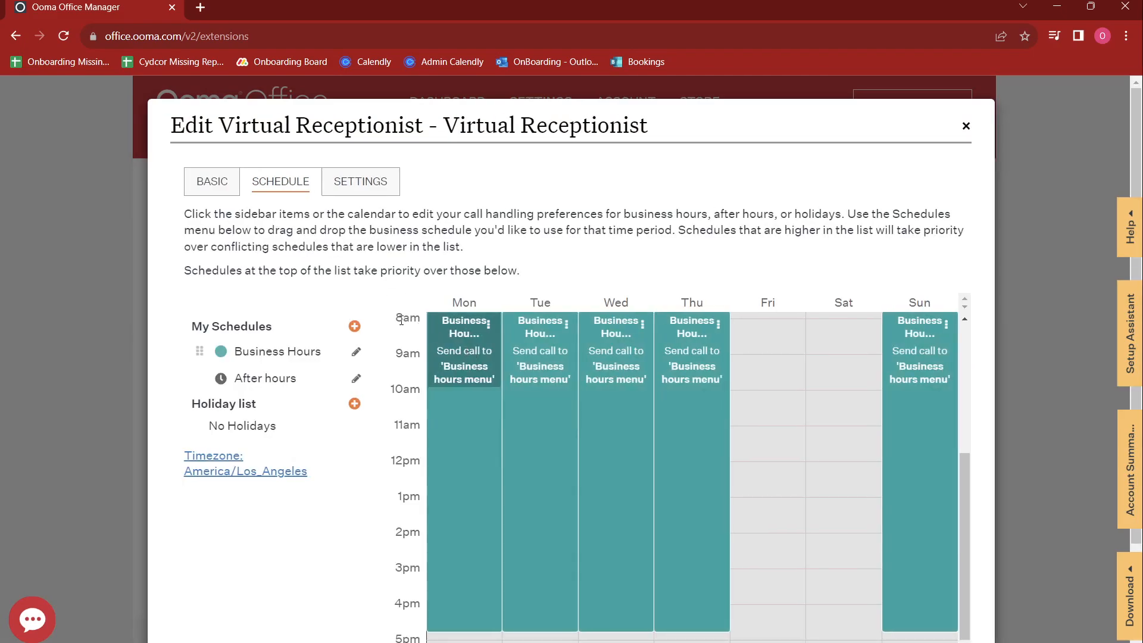